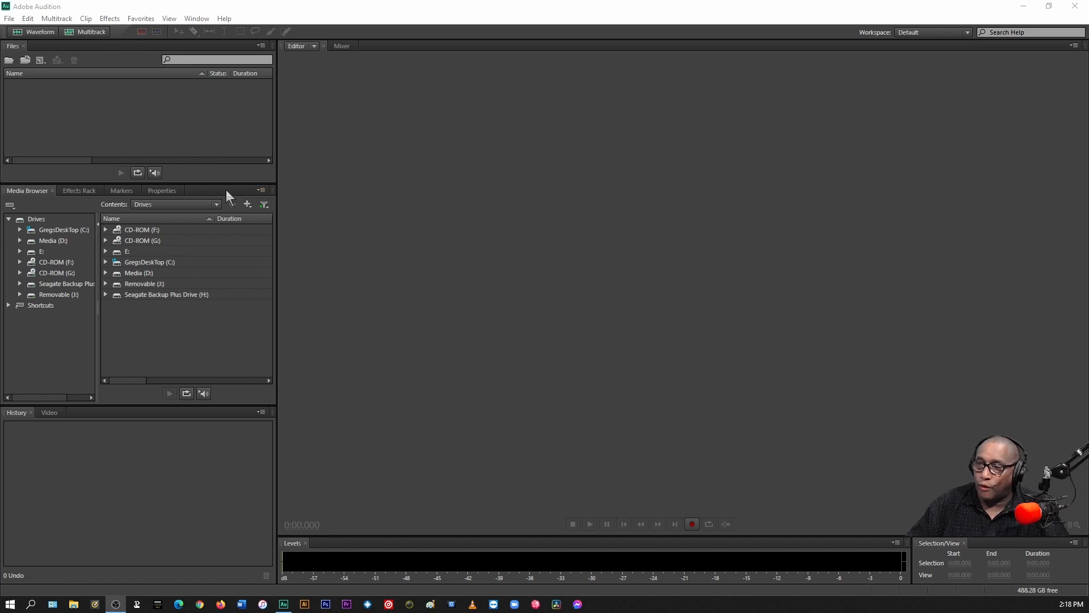
Close the frame holding the Media Browser and the frame holding the History panel
{"action": "left_click", "coordinate": [262, 192]}
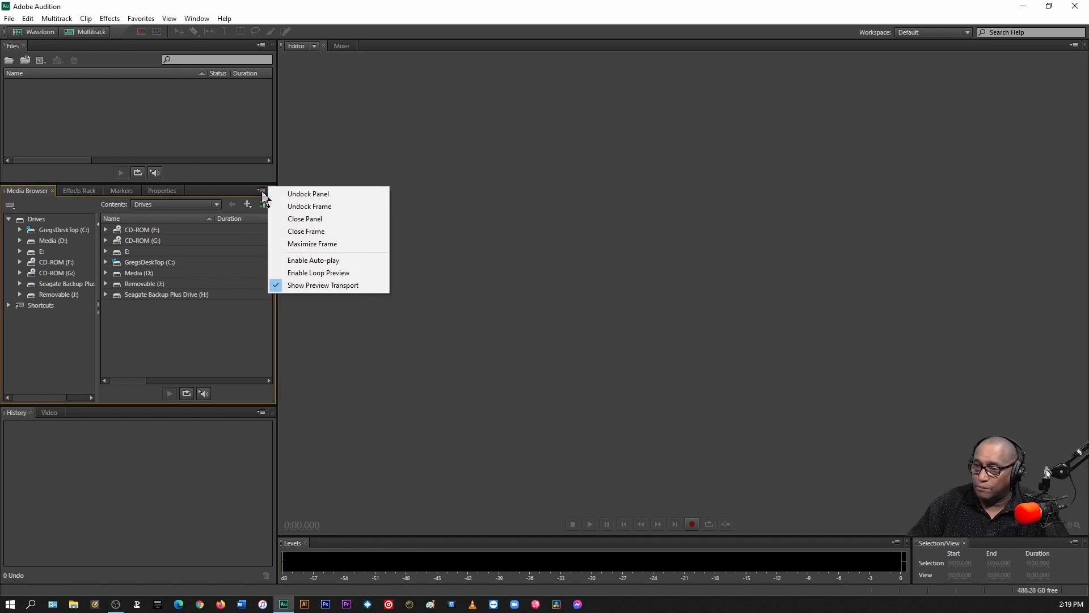
{"action": "left_click", "coordinate": [322, 233]}
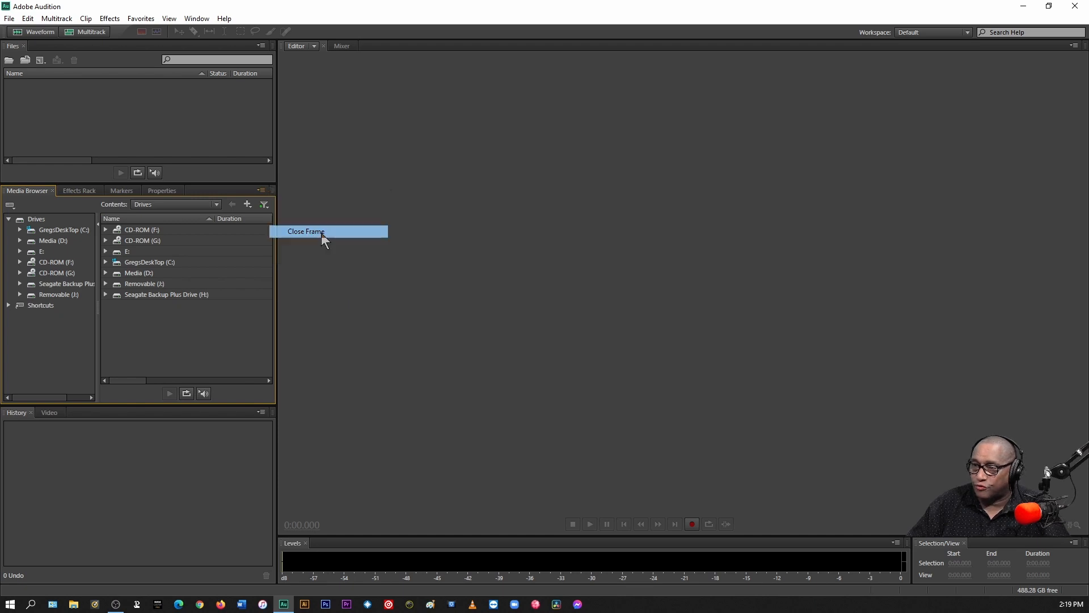
{"action": "left_click", "coordinate": [261, 190]}
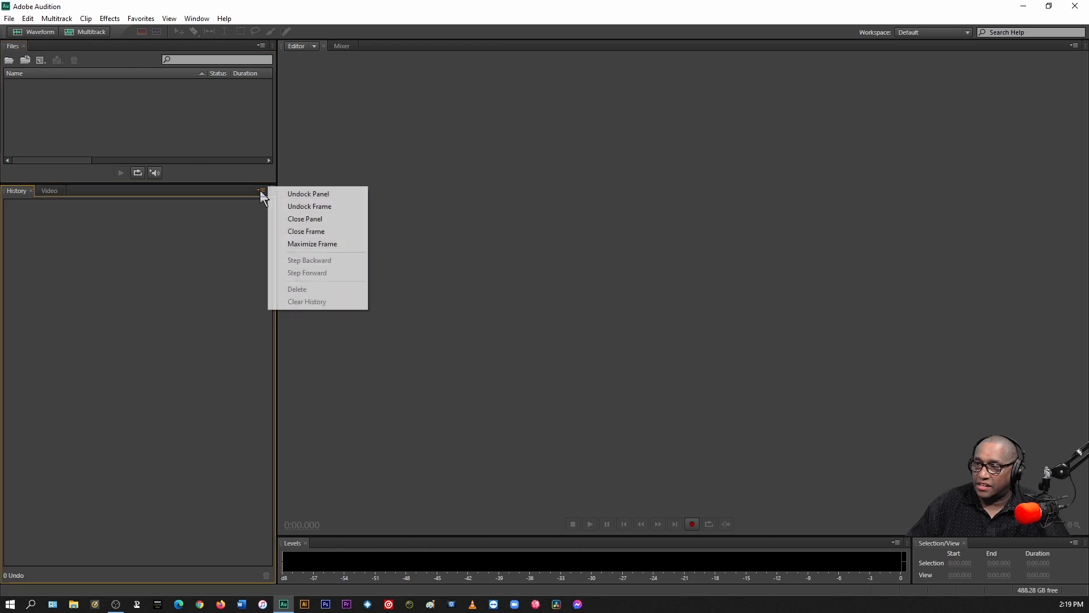
{"action": "left_click", "coordinate": [309, 232]}
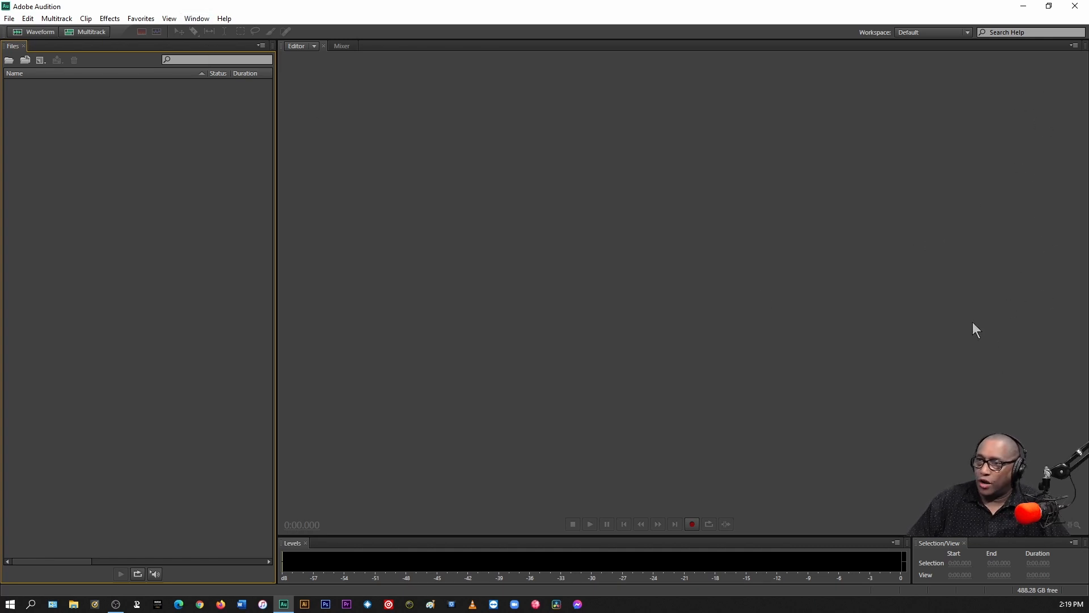
Show the Metadata panel in the workspace
{"action": "left_click", "coordinate": [193, 21]}
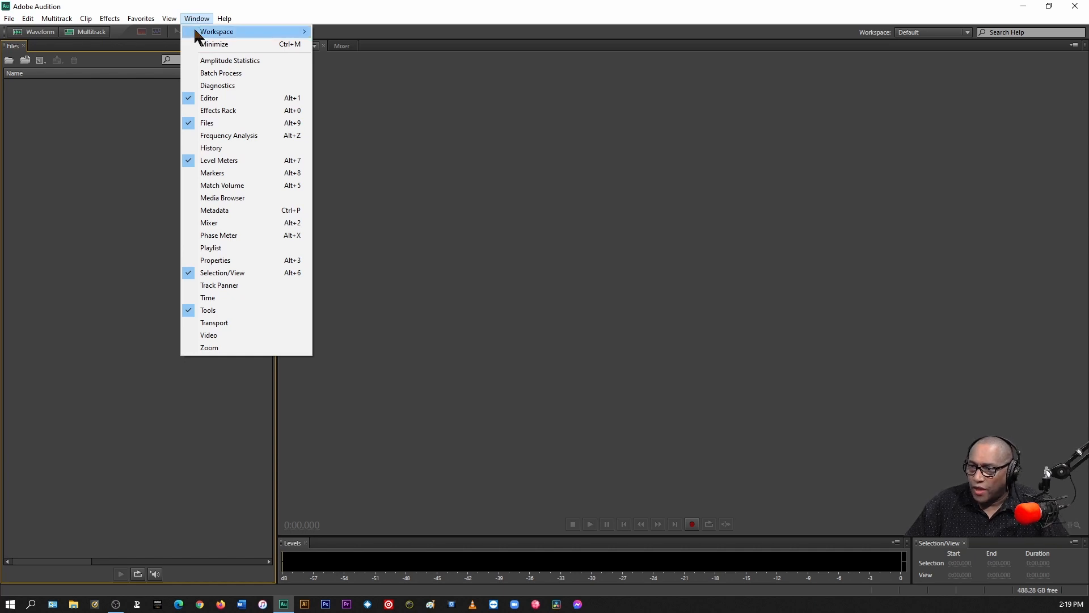
{"action": "left_click", "coordinate": [223, 210]}
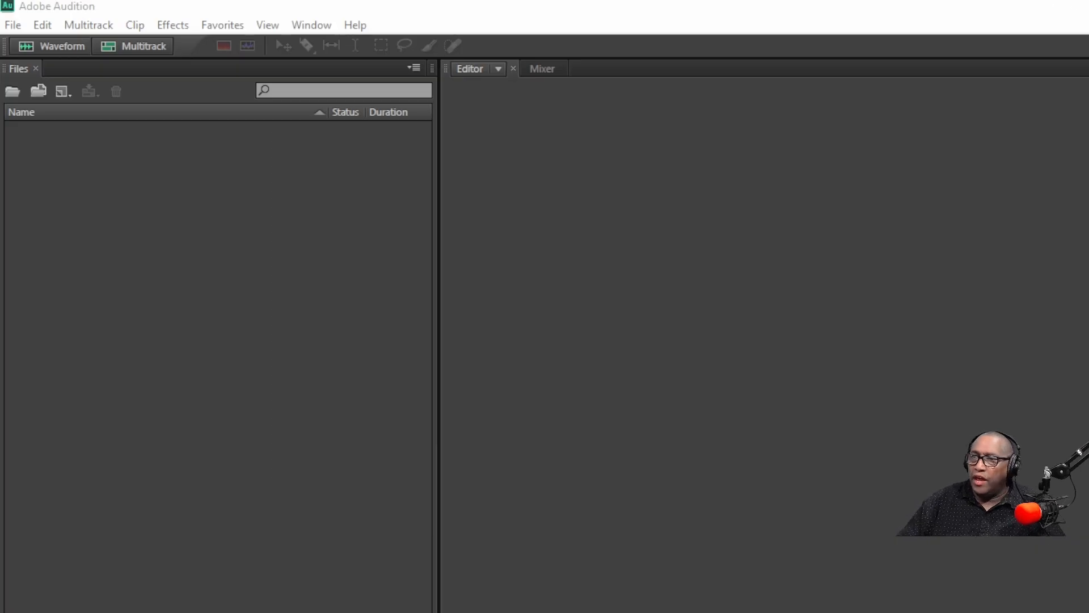
Assign the keyboard shortcut Ctrl+= to the Normalize (process) effect command
{"action": "left_click", "coordinate": [42, 25]}
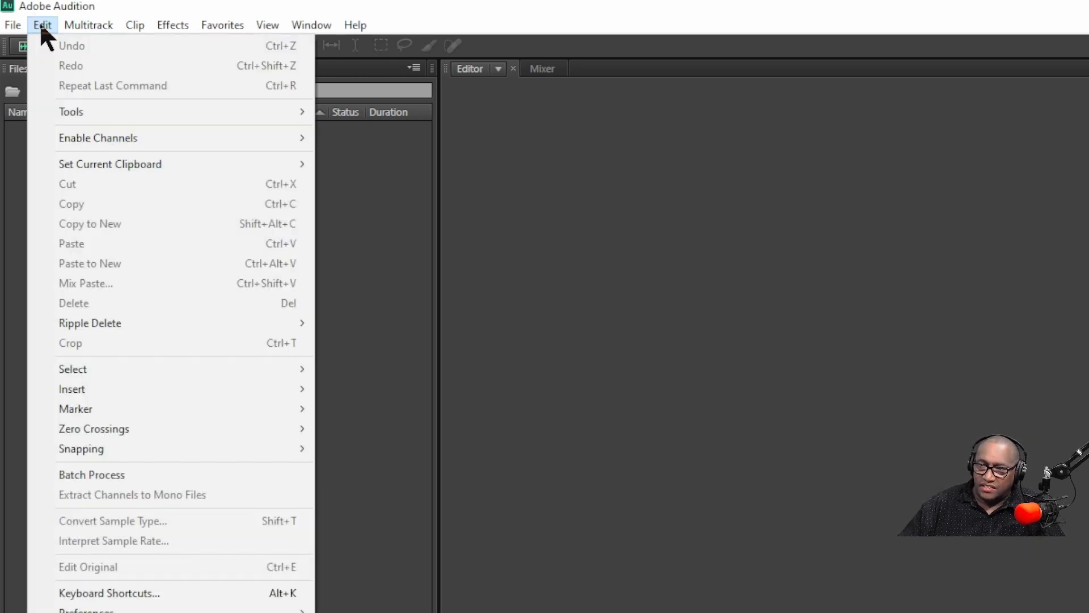
{"action": "left_click", "coordinate": [107, 593]}
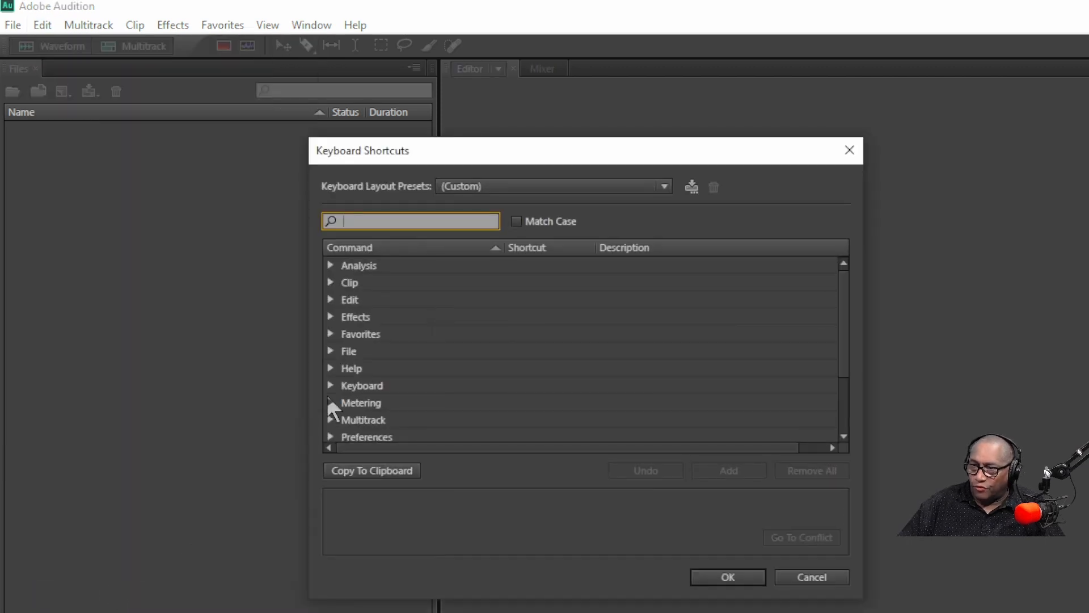
{"action": "left_click", "coordinate": [329, 315]}
{"action": "left_click", "coordinate": [329, 315]}
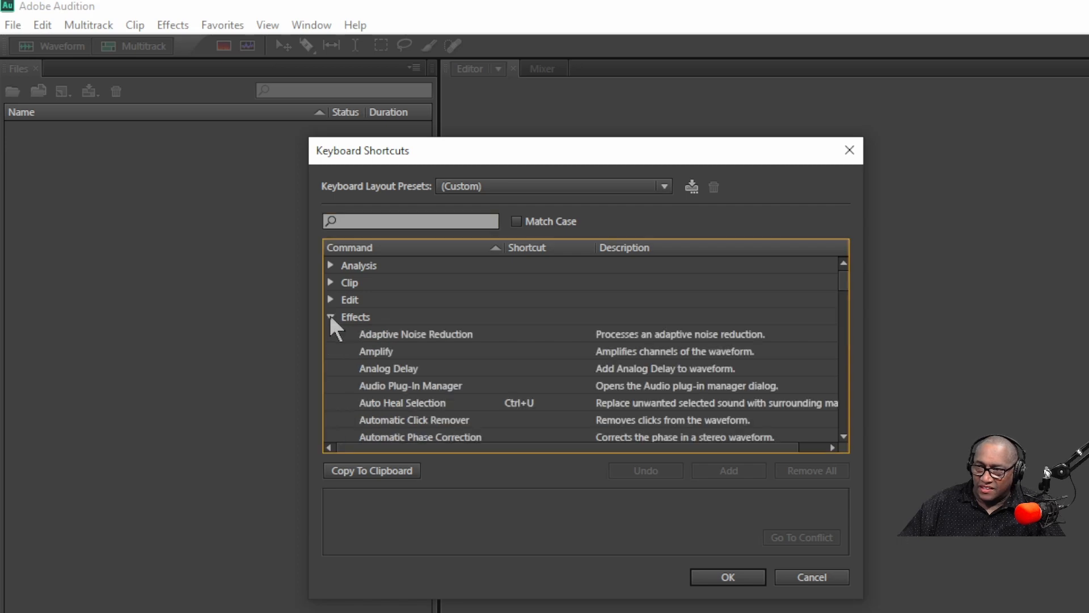
{"action": "scroll", "coordinate": [383, 352], "scroll_direction": "down", "scroll_amount": 6}
{"action": "scroll", "coordinate": [385, 351], "scroll_direction": "down", "scroll_amount": 10}
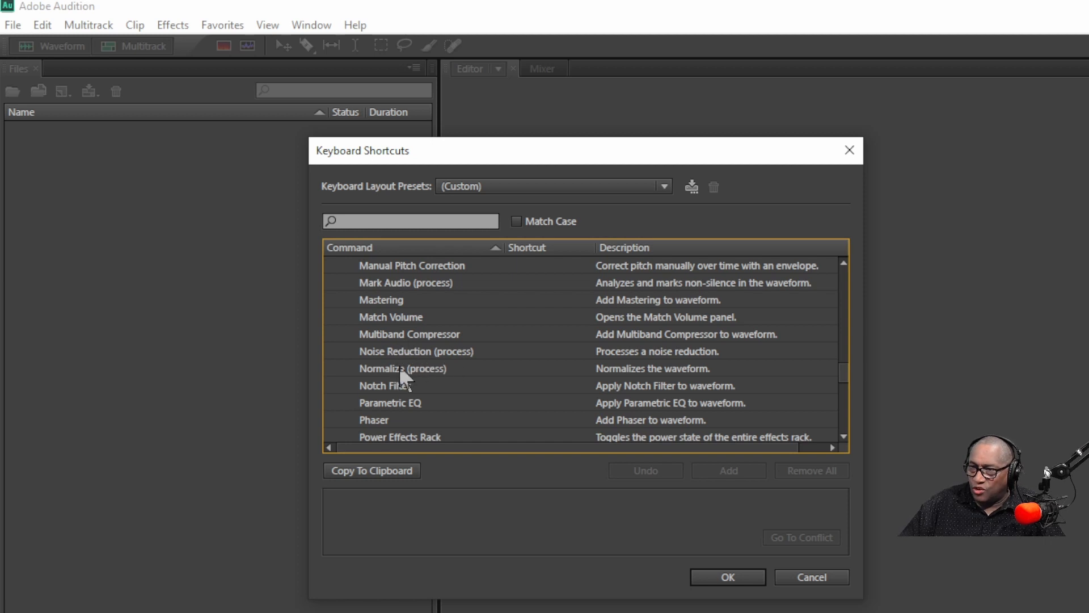
{"action": "left_click", "coordinate": [530, 368]}
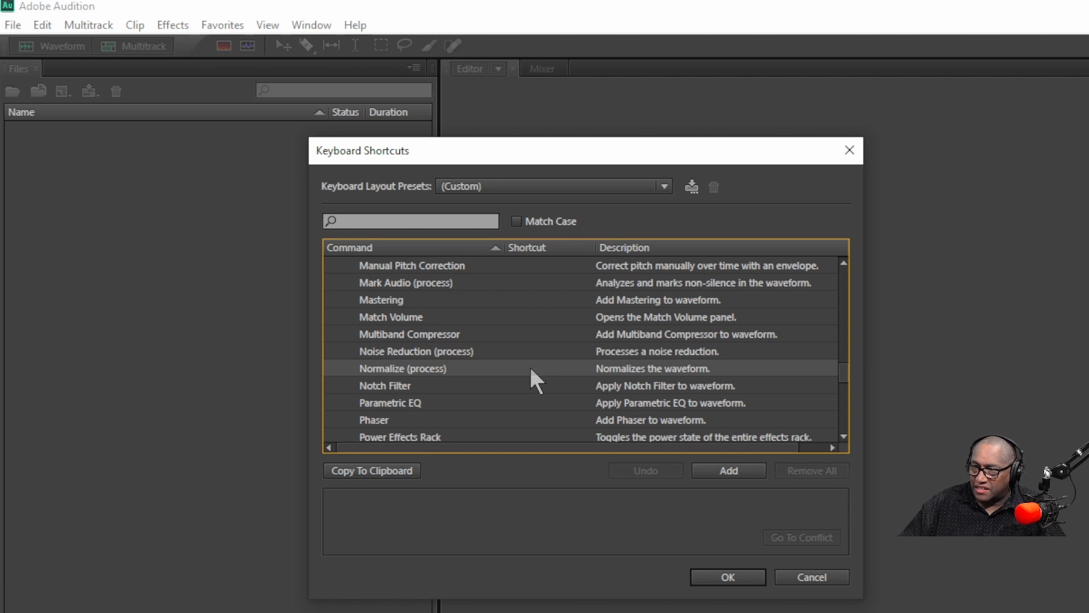
{"action": "left_click", "coordinate": [726, 468]}
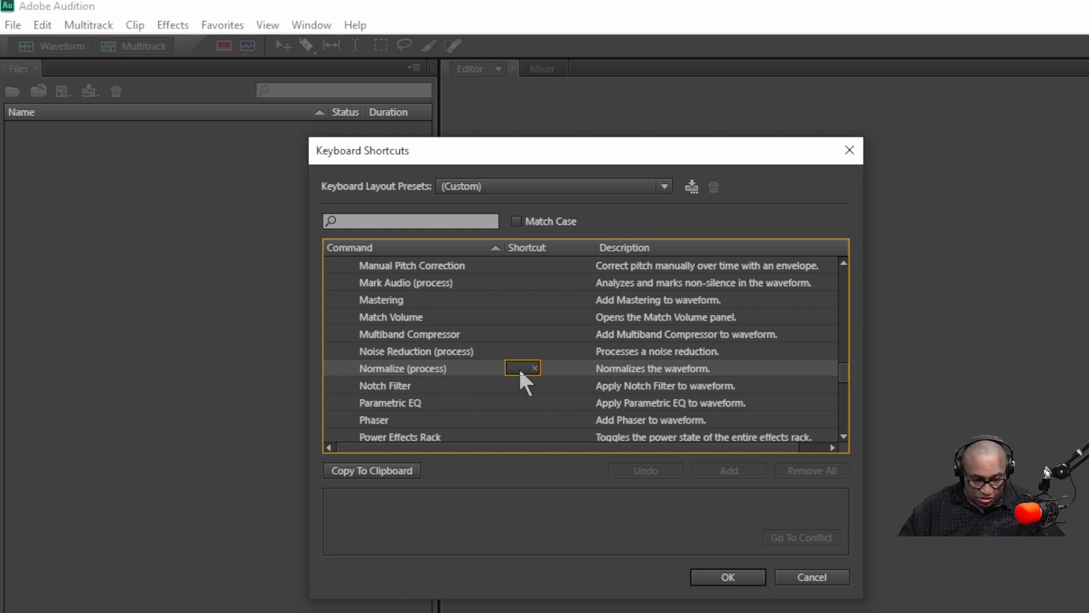
{"action": "key", "text": "ctrl+equal"}
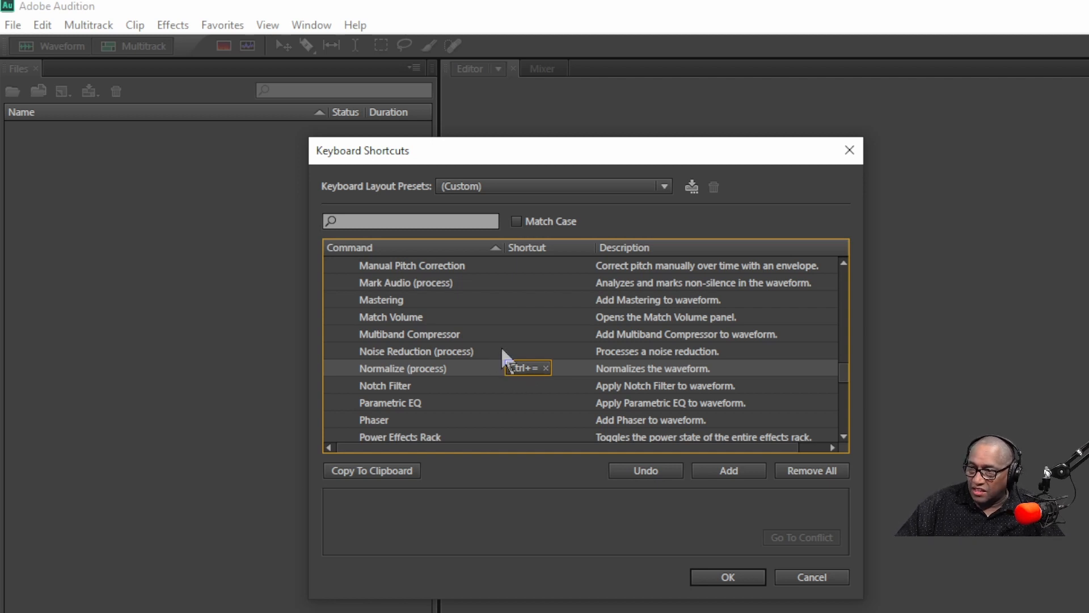
Assign the keyboard shortcut Ctrl+Alt+P to the Noise Reduction (process) effect command
{"action": "left_click", "coordinate": [502, 350]}
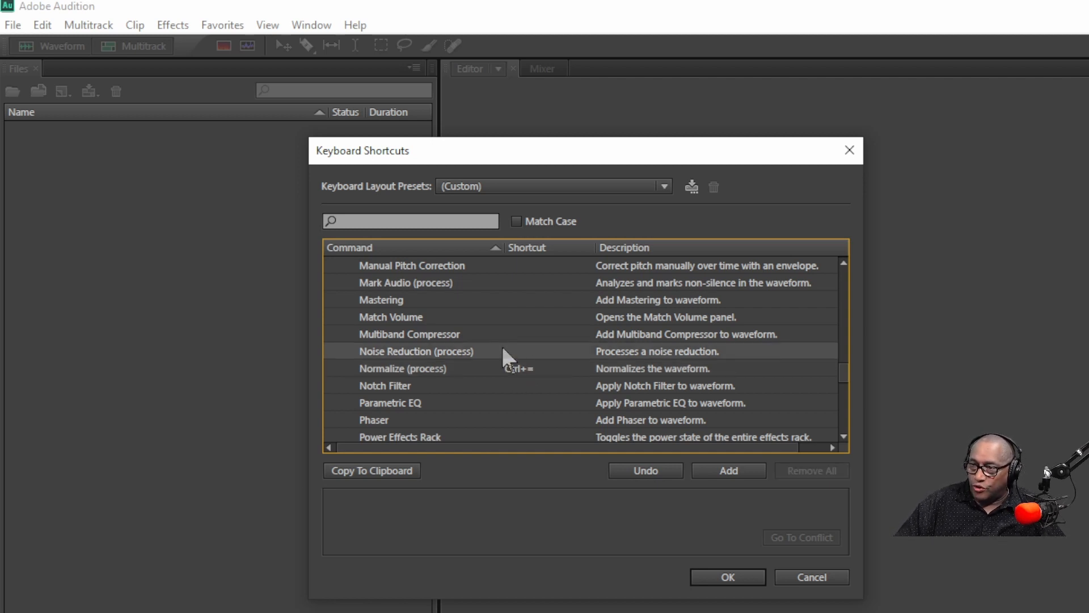
{"action": "left_click", "coordinate": [733, 468]}
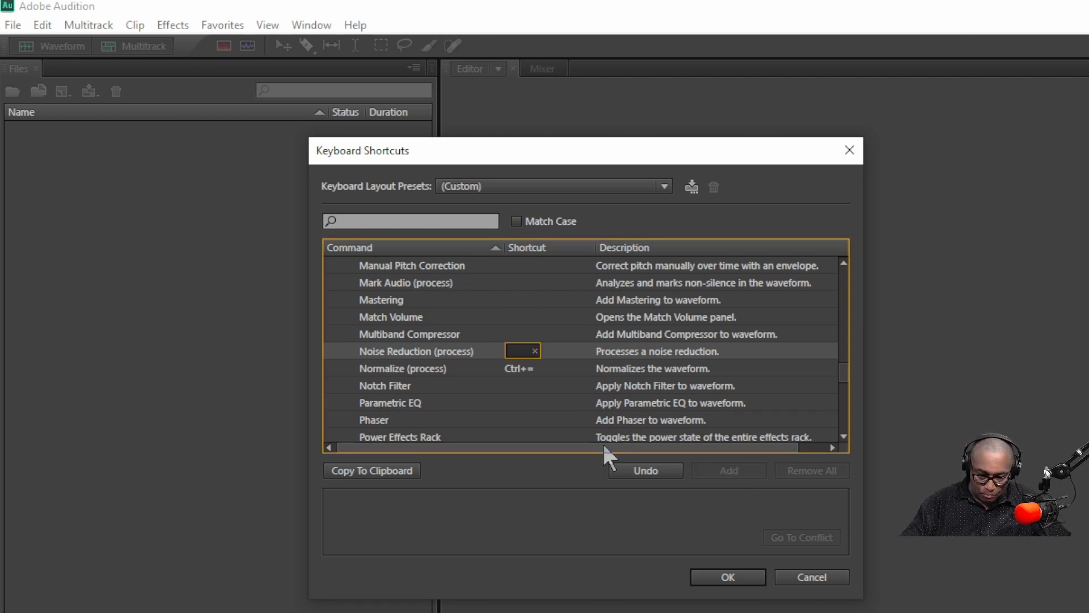
{"action": "key", "text": "ctrl+alt+p"}
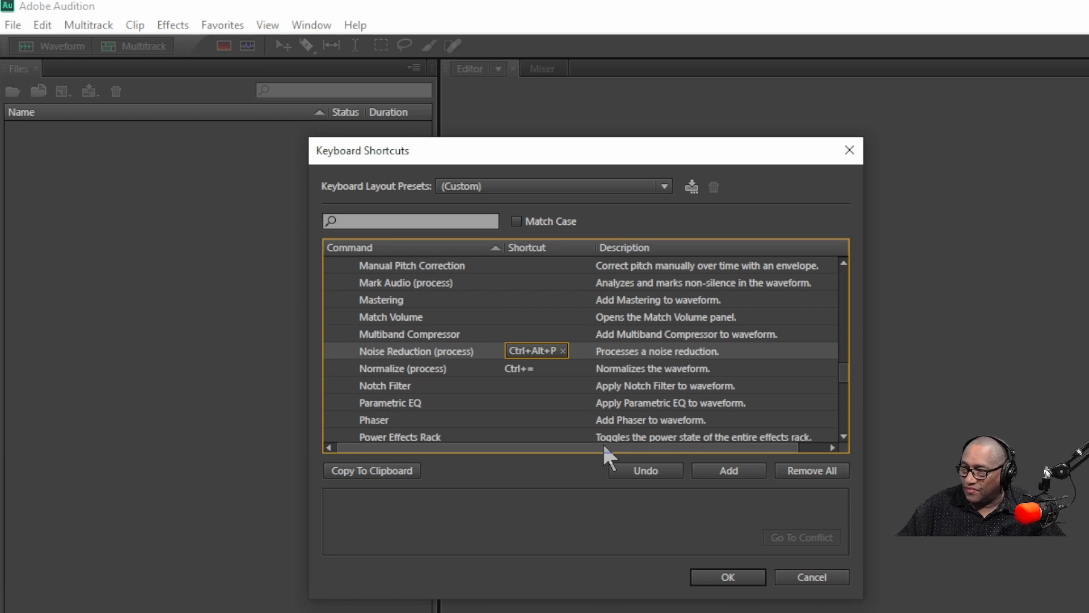
Assign the keyboard shortcut Ctrl+/ to the Multiband Compressor effect and save the customized shortcuts
{"action": "left_click", "coordinate": [451, 334]}
{"action": "left_click", "coordinate": [728, 470]}
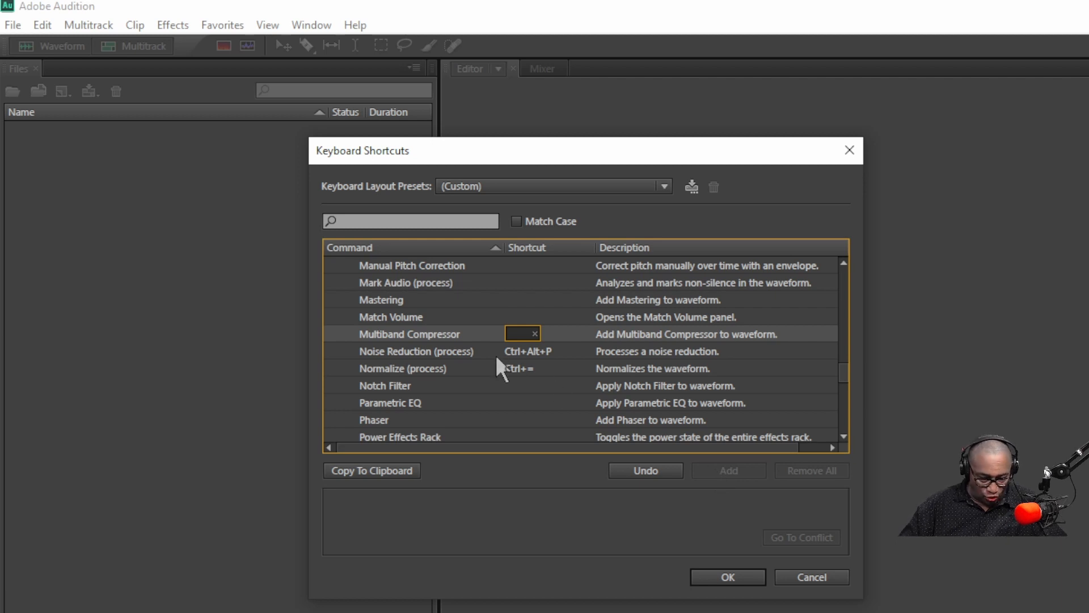
{"action": "key", "text": "ctrl+slash"}
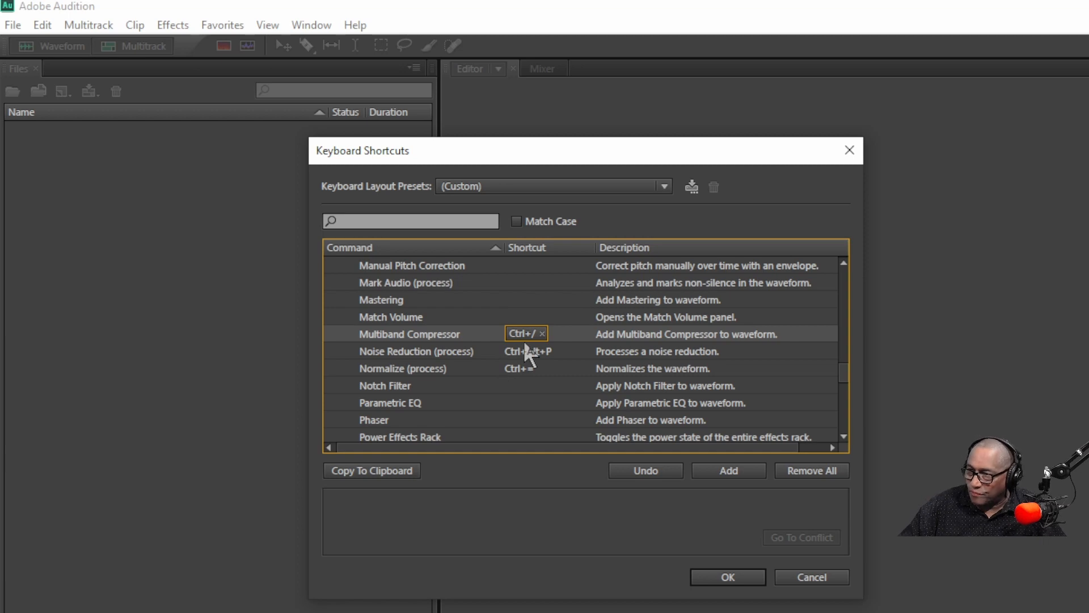
{"action": "left_click", "coordinate": [550, 369]}
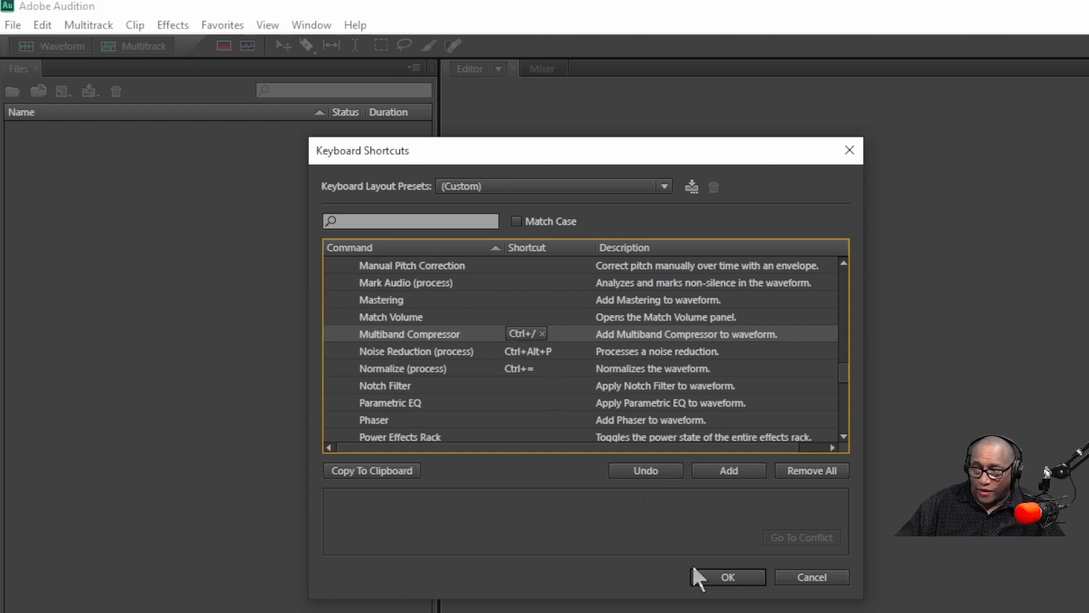
{"action": "left_click", "coordinate": [718, 574]}
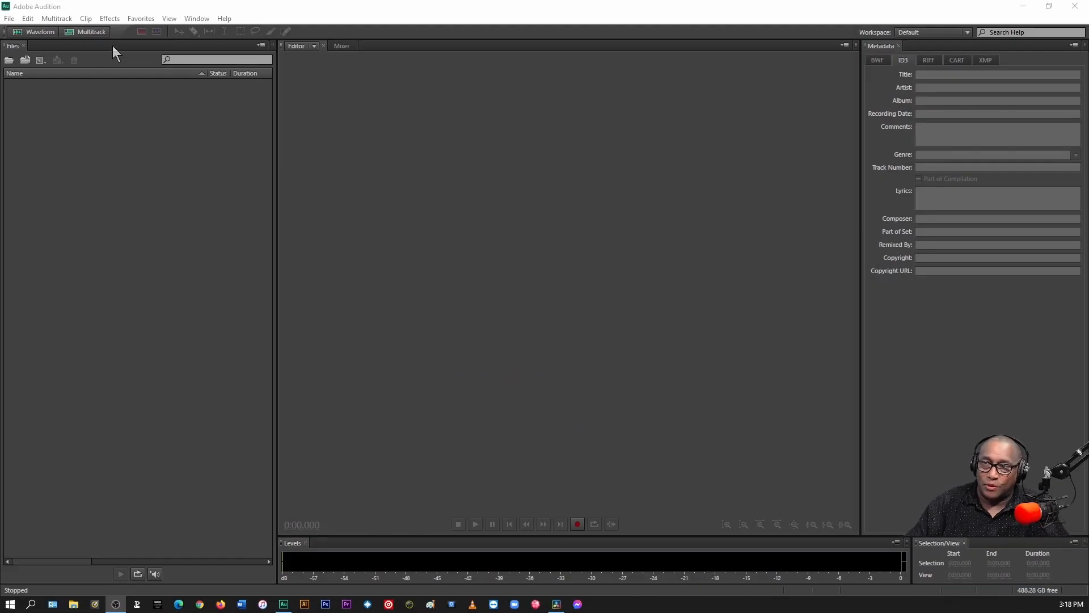
Examine the dialogs for opening and importing audio files and the choices for creating a new file
{"action": "left_click", "coordinate": [9, 60]}
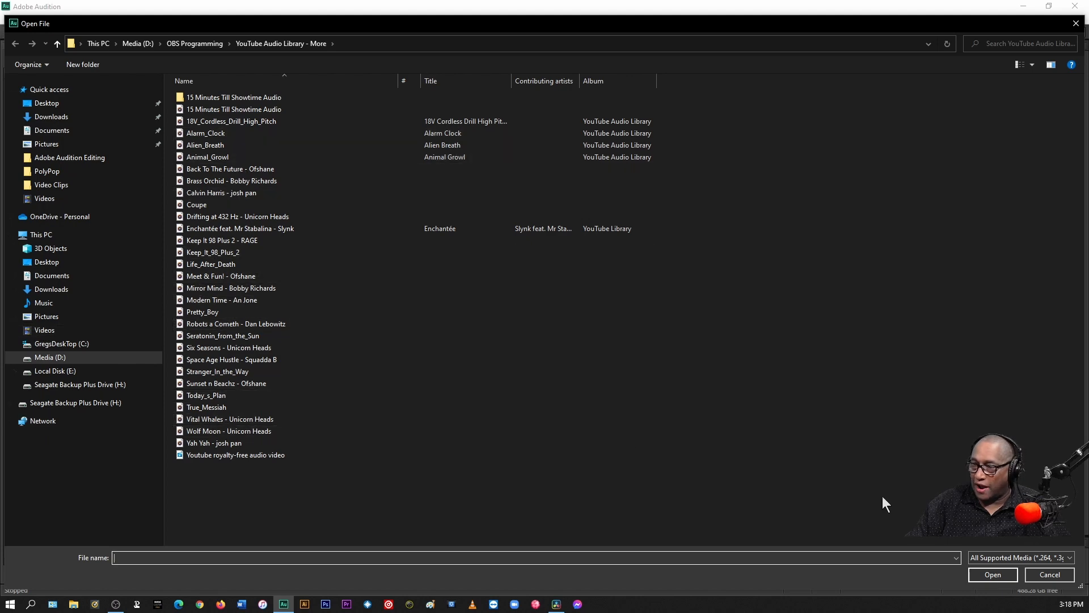
{"action": "left_click", "coordinate": [1047, 574]}
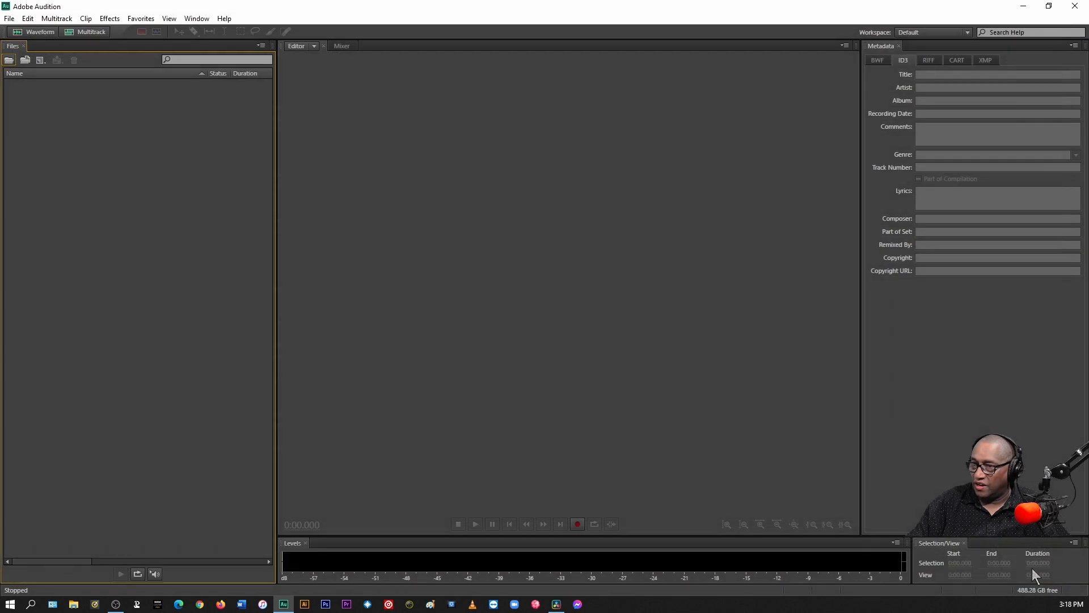
{"action": "left_click", "coordinate": [26, 61]}
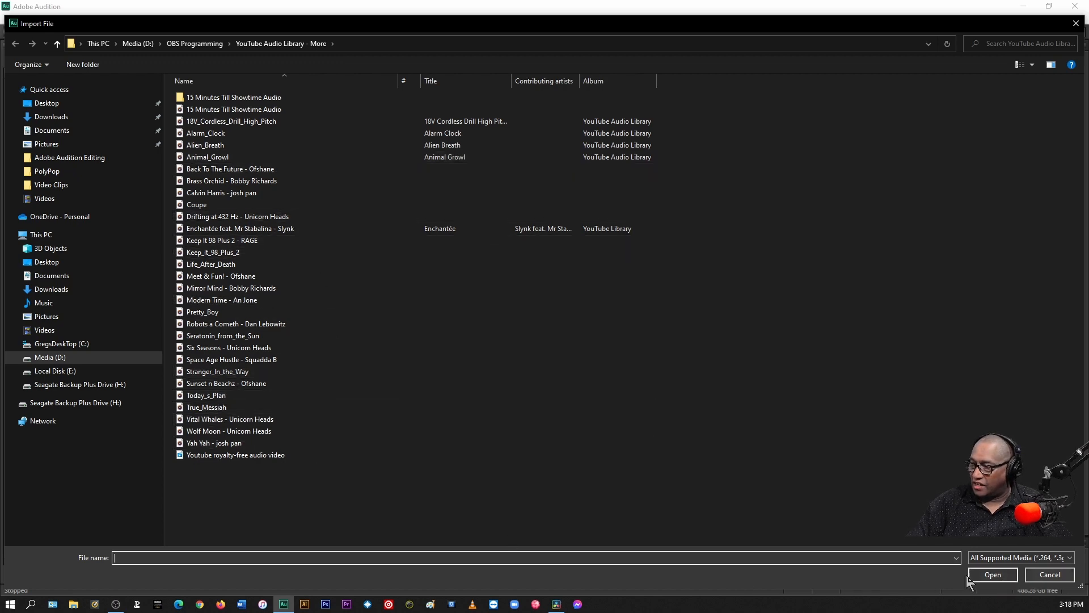
{"action": "left_click", "coordinate": [1049, 574]}
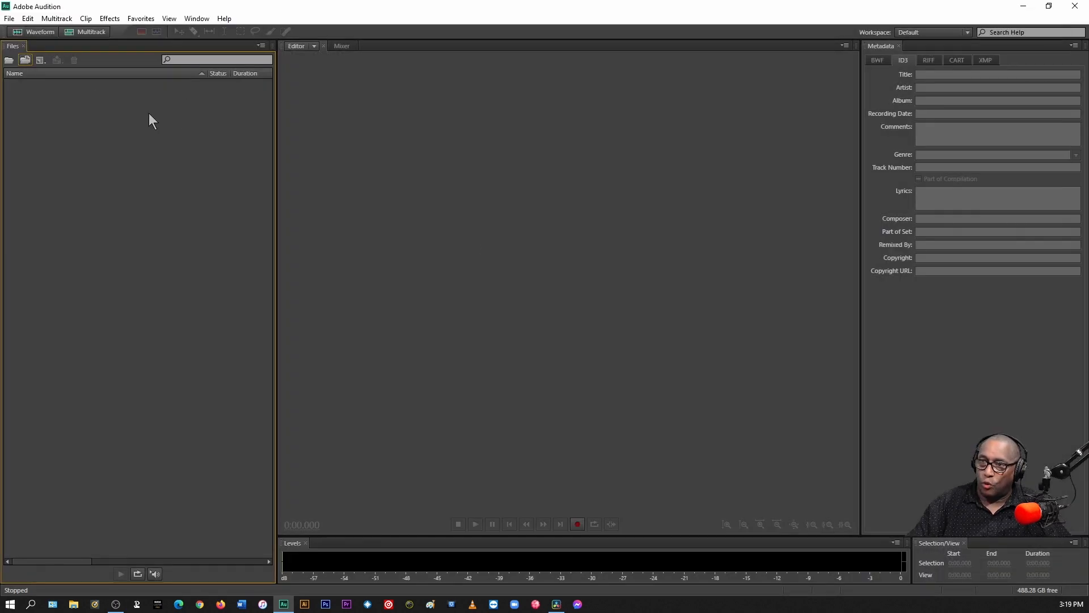
{"action": "left_click", "coordinate": [41, 60]}
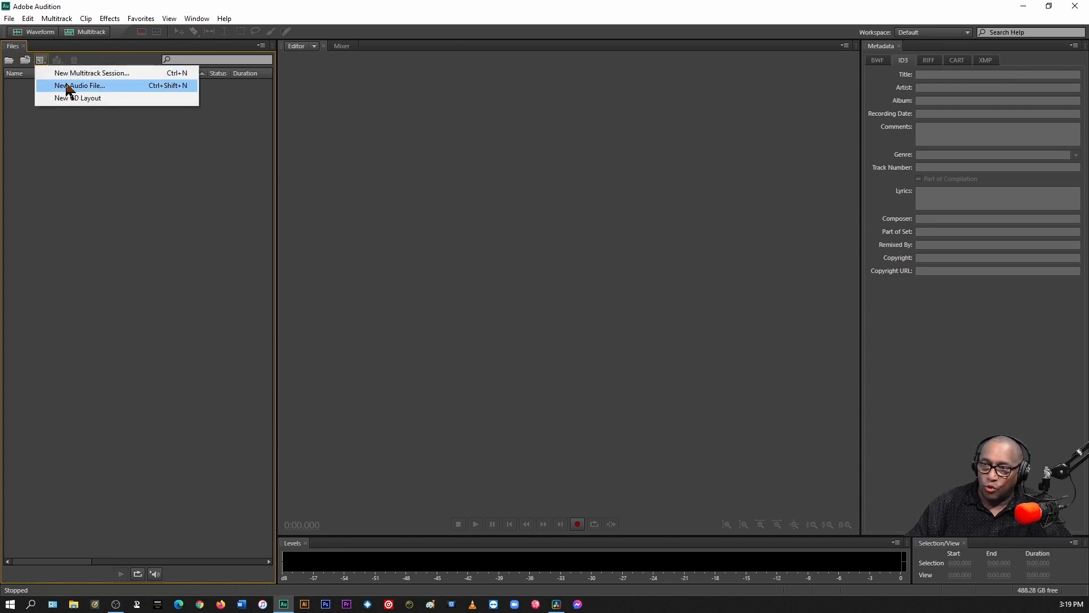
{"action": "left_click", "coordinate": [106, 98]}
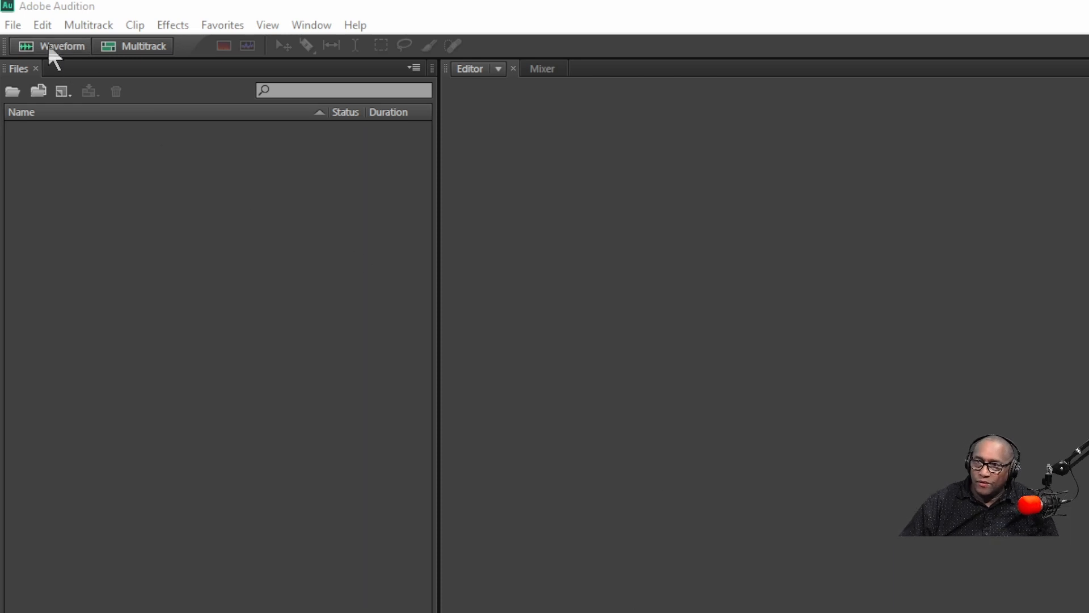
Review the commands for creating and managing files and the available editing commands without applying any
{"action": "left_click", "coordinate": [11, 25]}
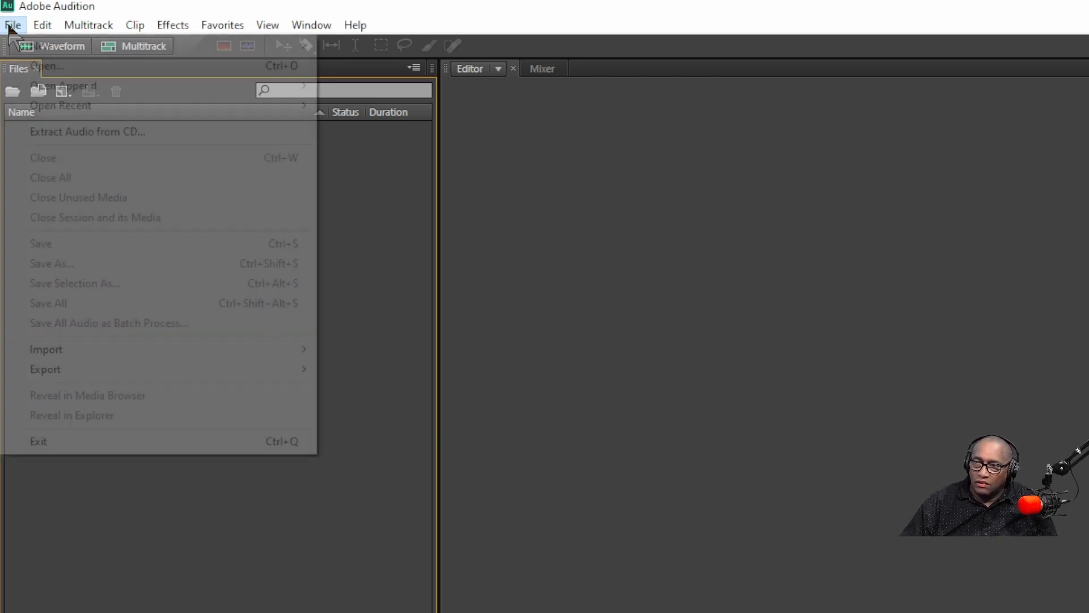
{"action": "mouse_move", "coordinate": [49, 43]}
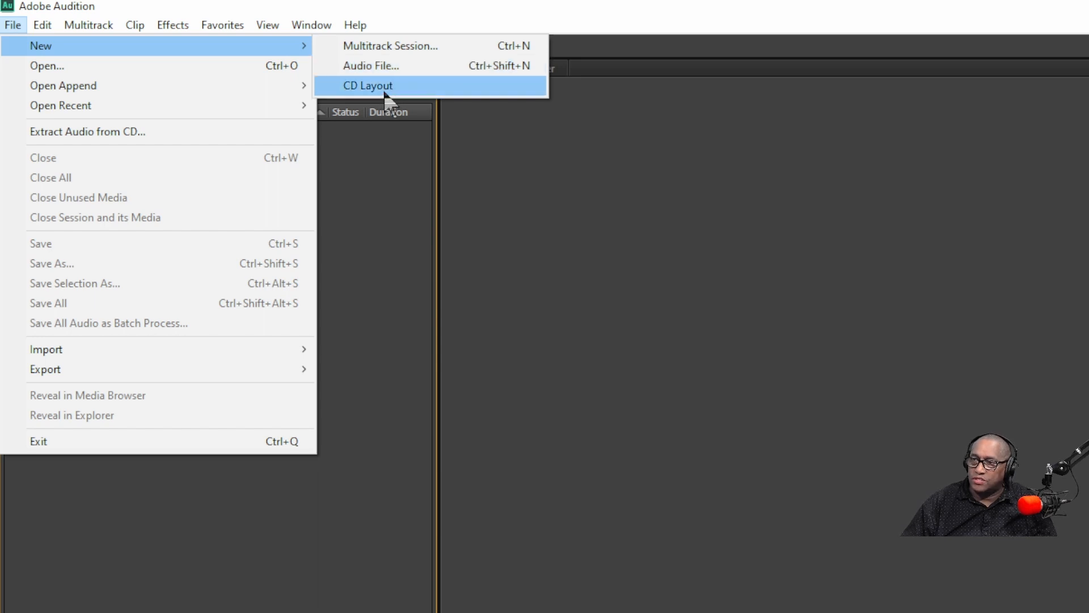
{"action": "left_click", "coordinate": [389, 159]}
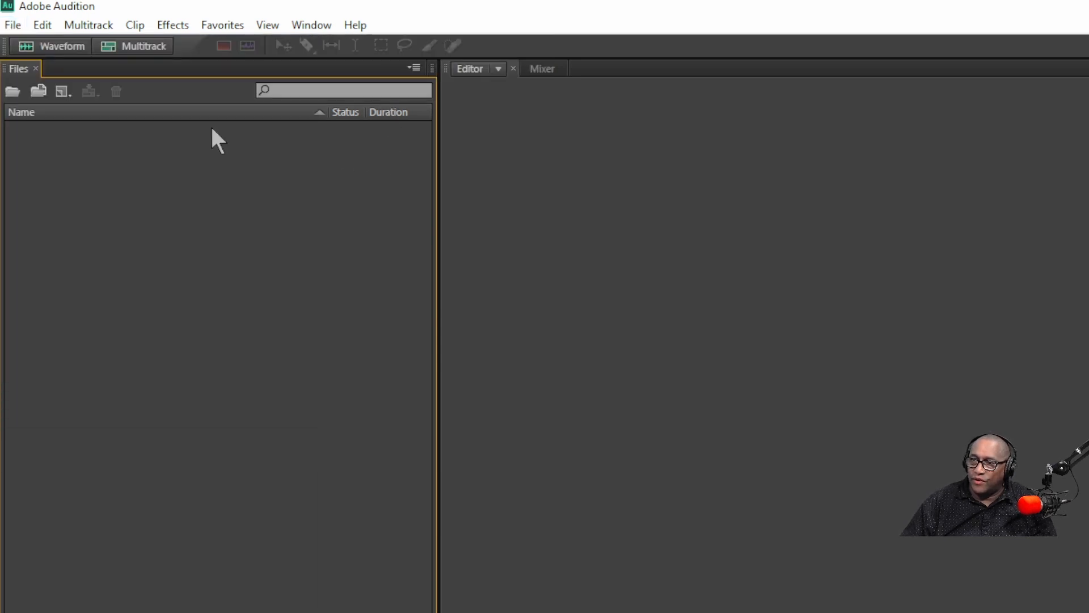
{"action": "left_click", "coordinate": [63, 91]}
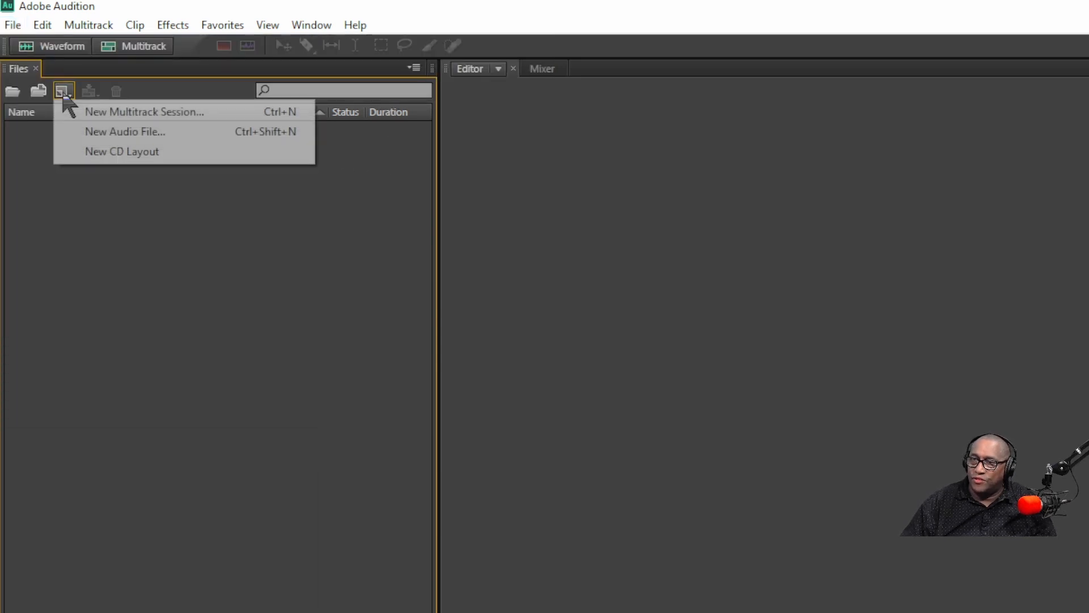
{"action": "left_click", "coordinate": [73, 243]}
{"action": "left_click", "coordinate": [10, 25]}
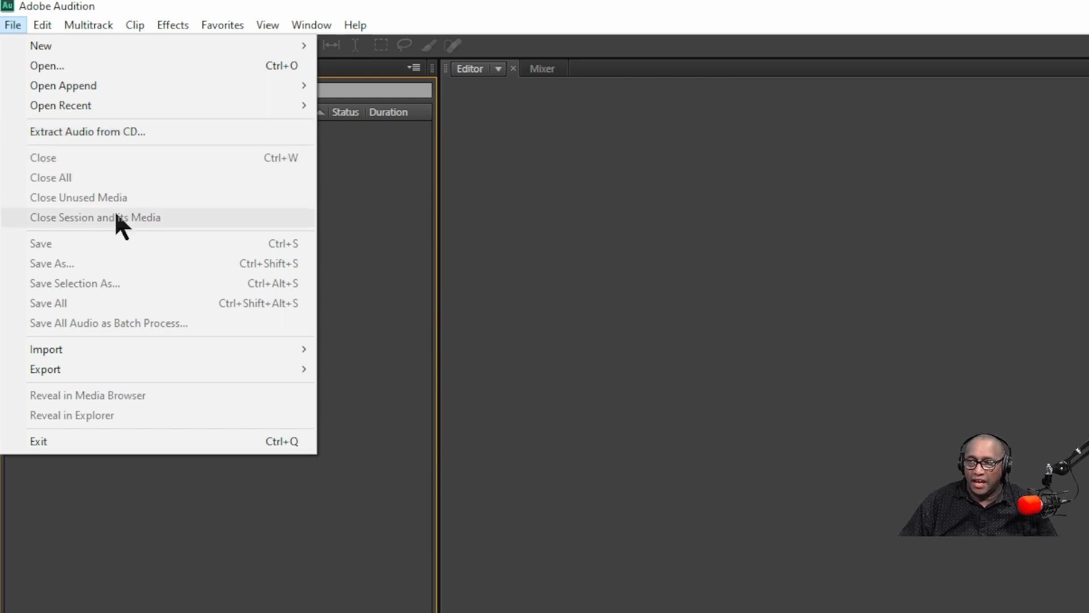
{"action": "left_click", "coordinate": [650, 389]}
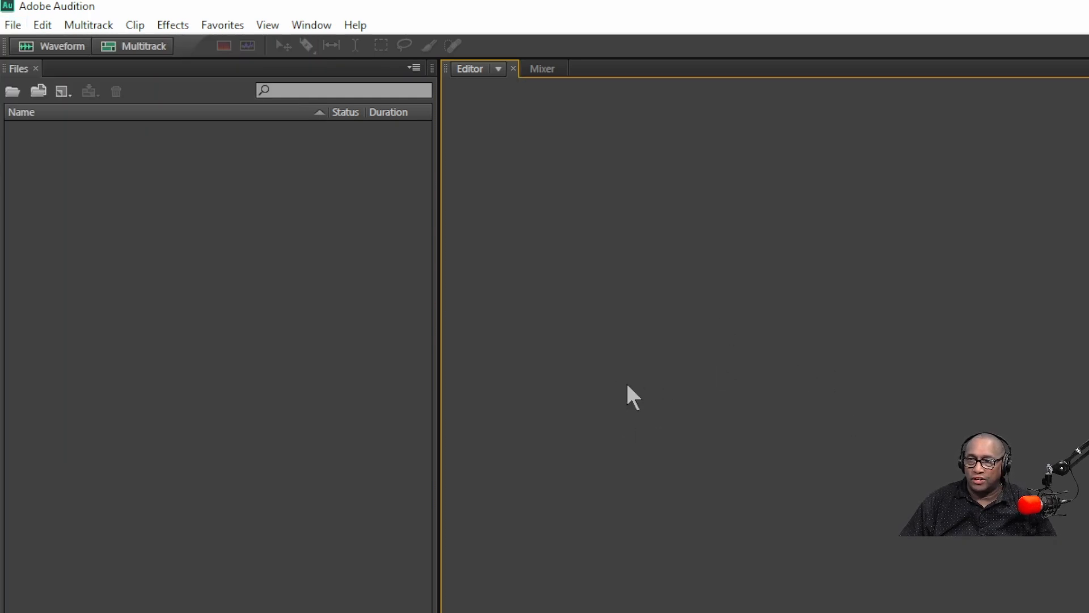
{"action": "left_click", "coordinate": [43, 25]}
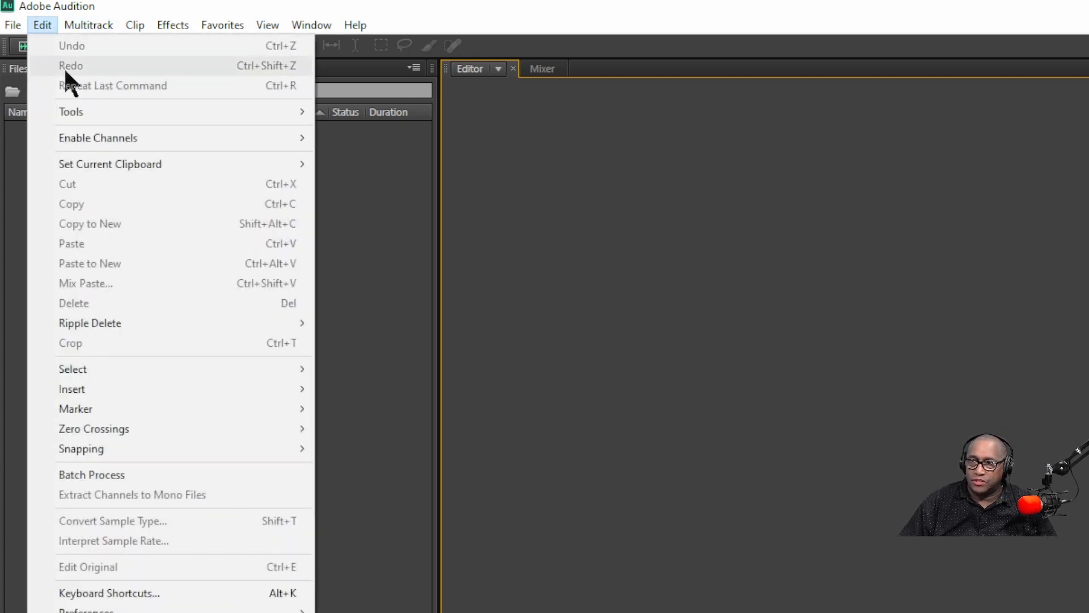
{"action": "mouse_move", "coordinate": [84, 112]}
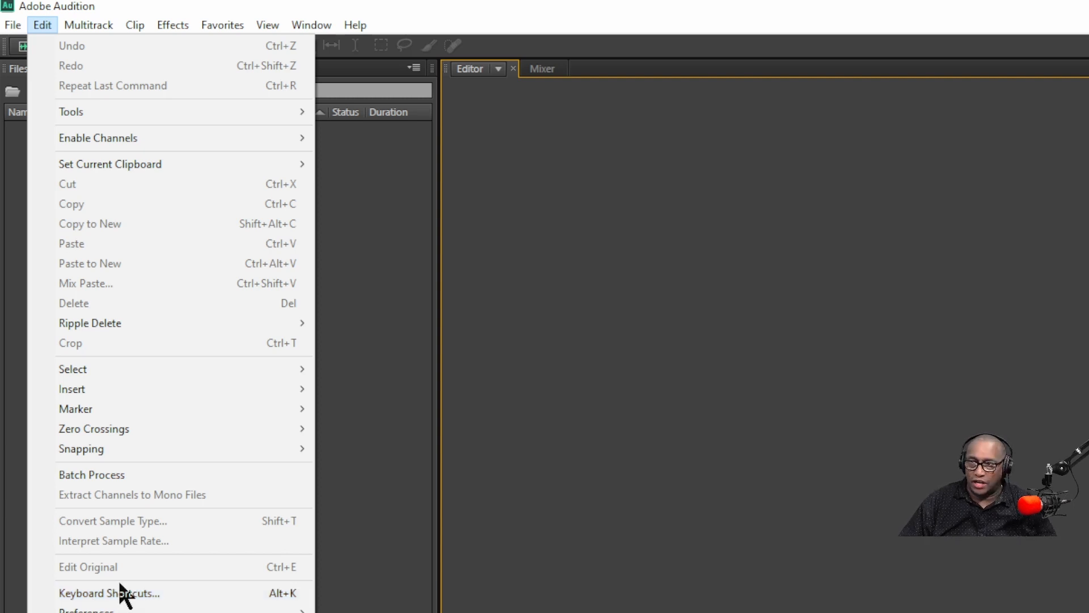
{"action": "left_click", "coordinate": [685, 336]}
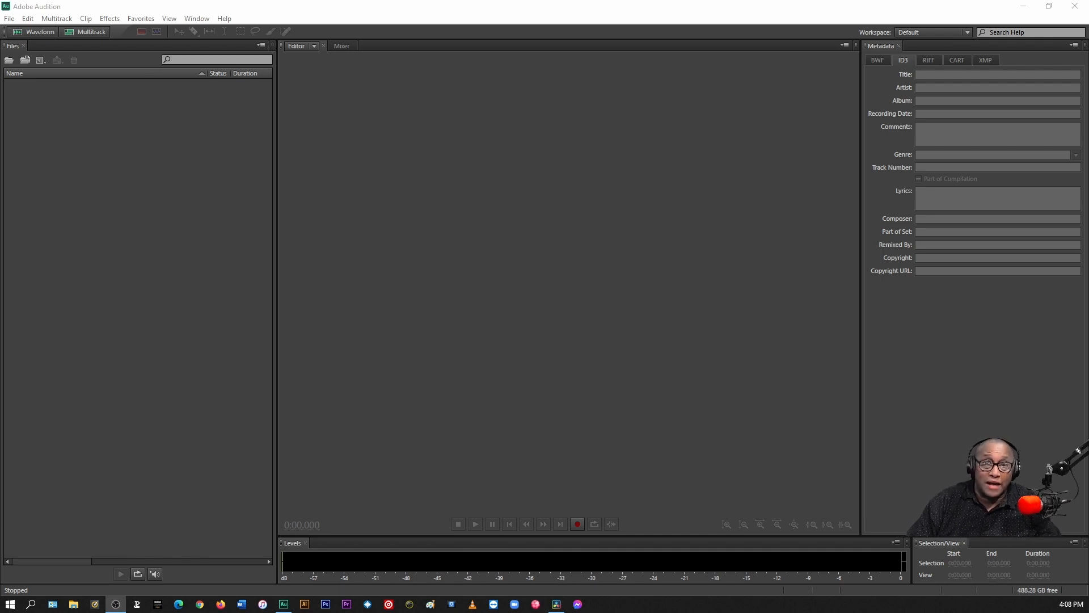
Check the default input, default output and sample rate choices in the audio hardware preferences
{"action": "left_click", "coordinate": [27, 19]}
{"action": "mouse_move", "coordinate": [71, 390]}
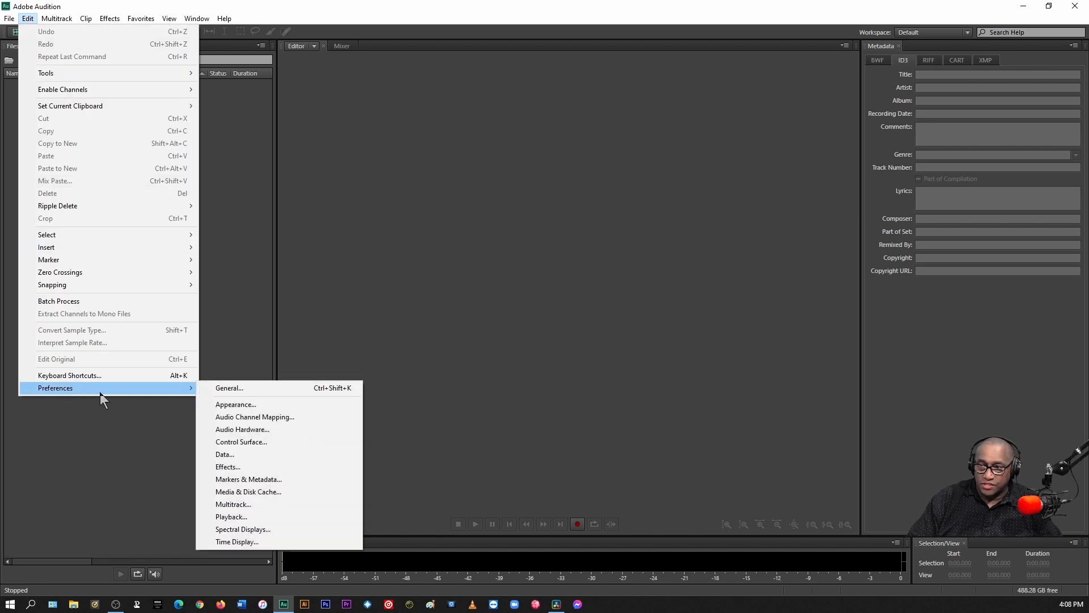
{"action": "left_click", "coordinate": [275, 430]}
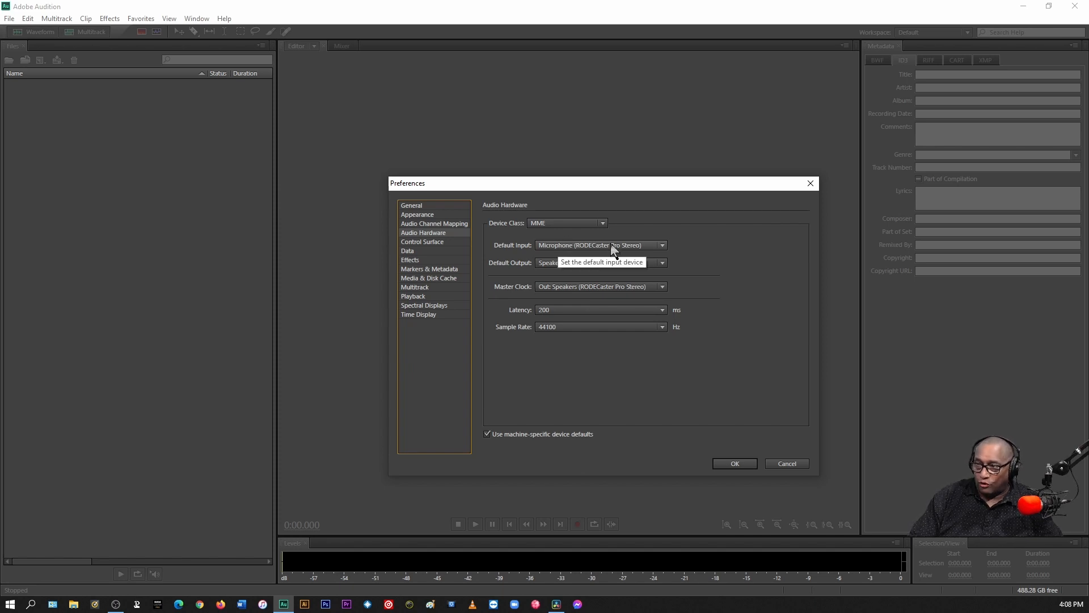
{"action": "left_click", "coordinate": [589, 248]}
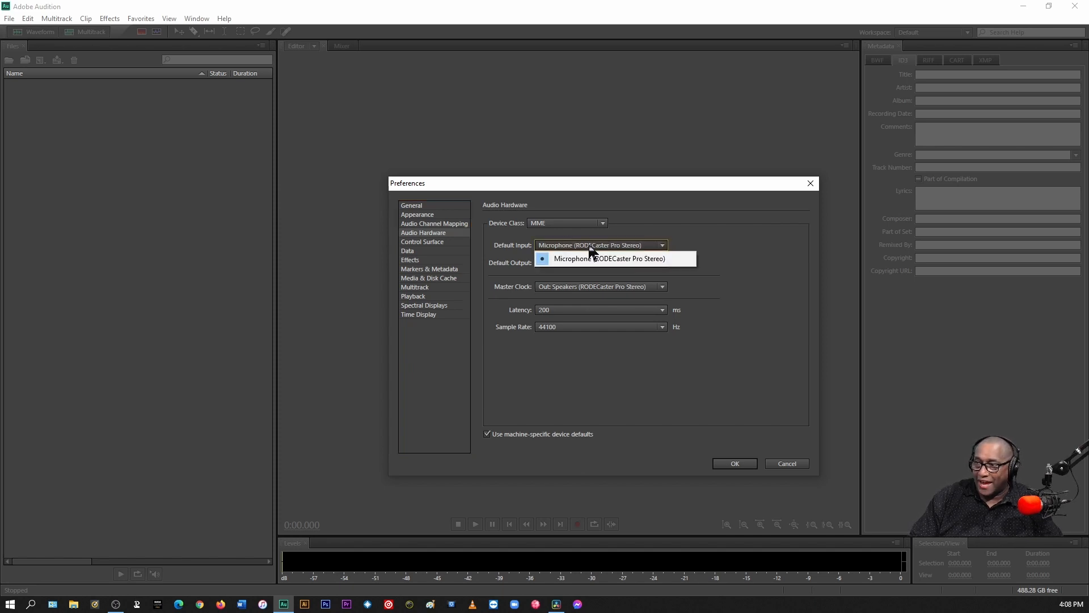
{"action": "left_click", "coordinate": [588, 246]}
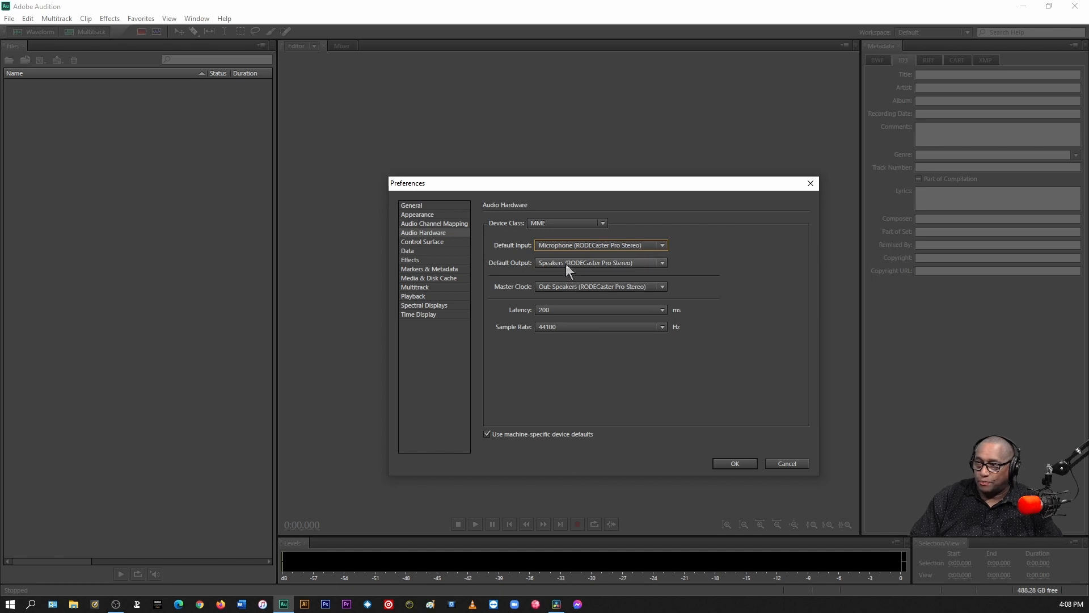
{"action": "left_click", "coordinate": [568, 265]}
{"action": "left_click", "coordinate": [761, 278]}
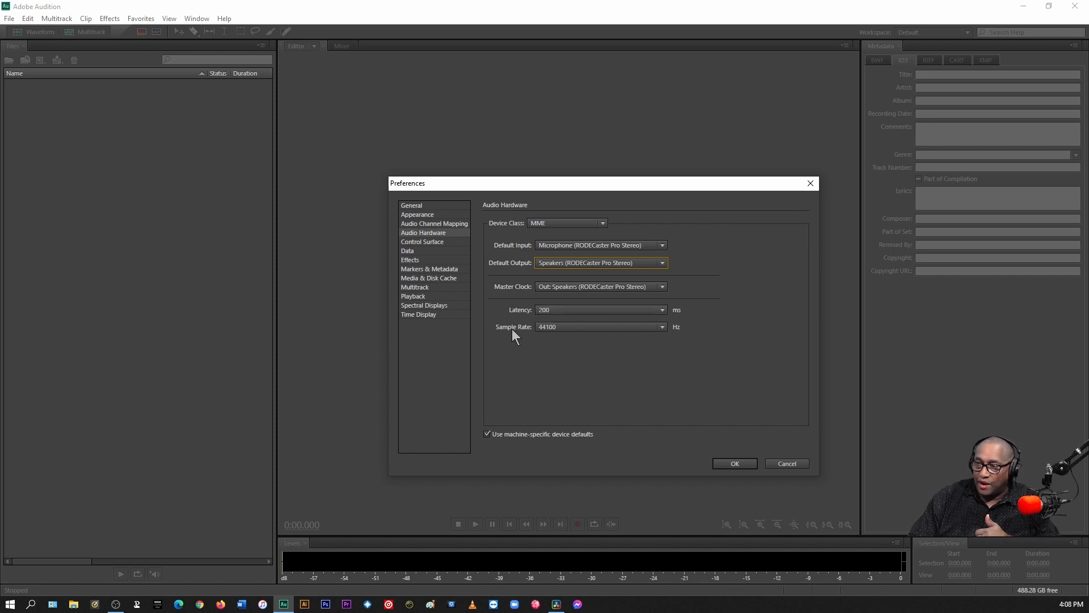
{"action": "left_click", "coordinate": [571, 327]}
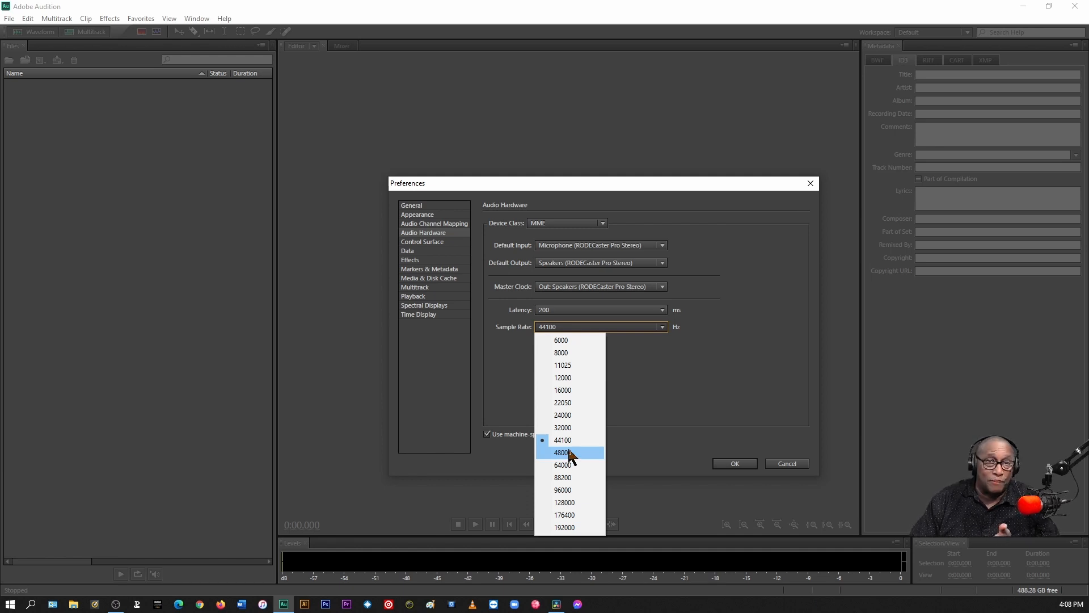
{"action": "left_click", "coordinate": [682, 392]}
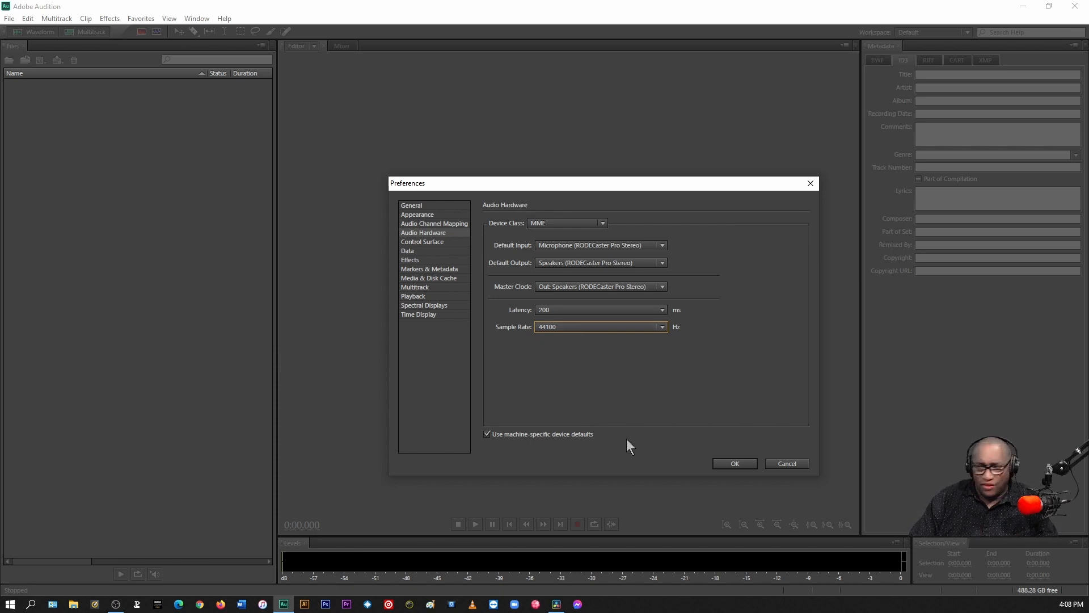
{"action": "left_click", "coordinate": [730, 463]}
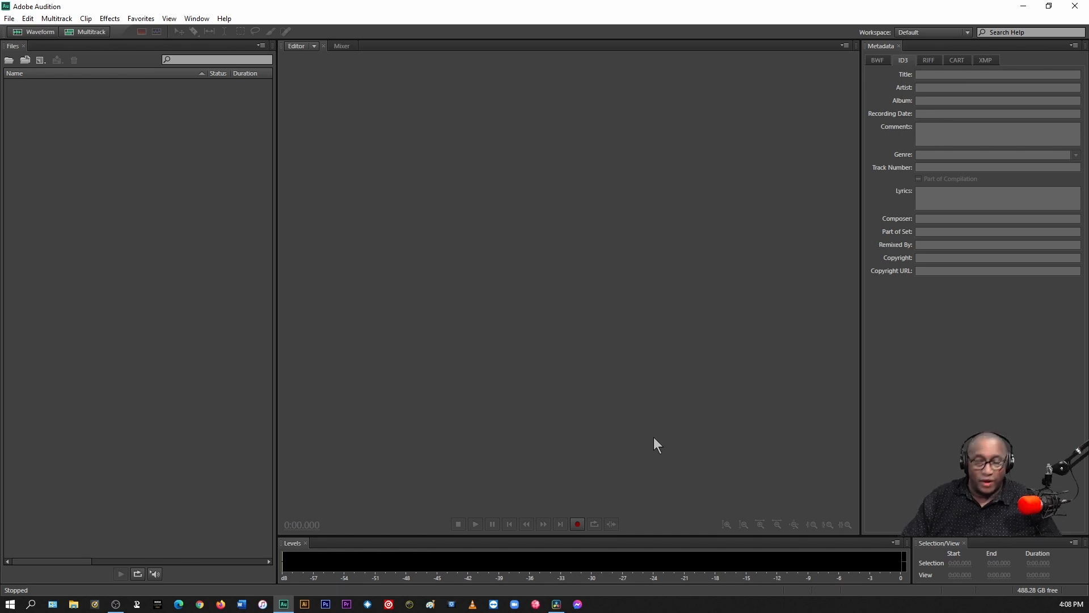
Create a stereo audio file named Test 3 at 44100 Hz, 32-bit float, and record about 18.6 seconds of speech into it
{"action": "left_click", "coordinate": [578, 523]}
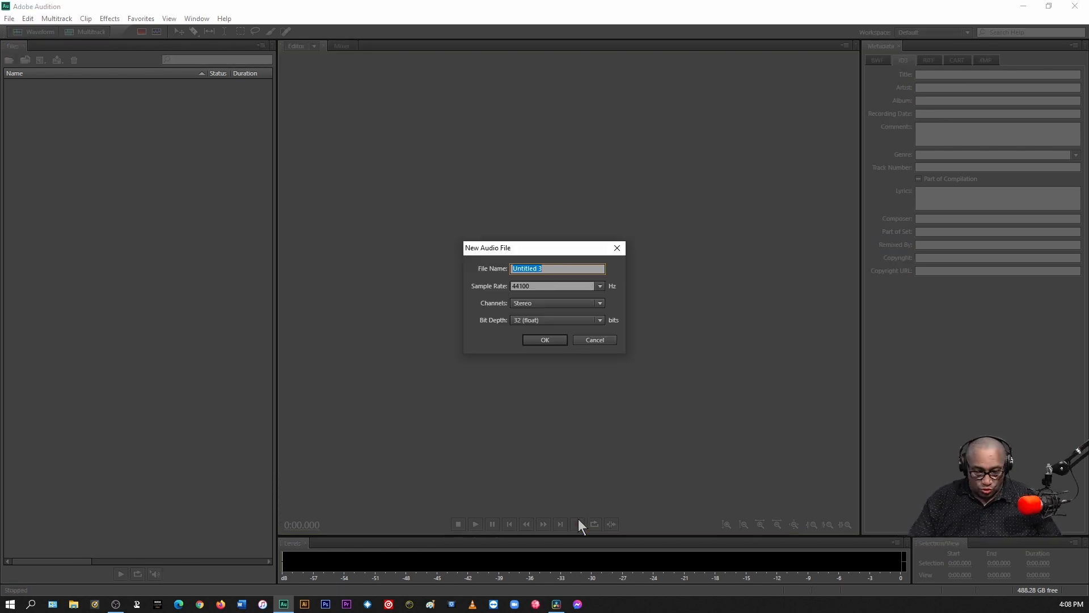
{"action": "type", "text": "Test"}
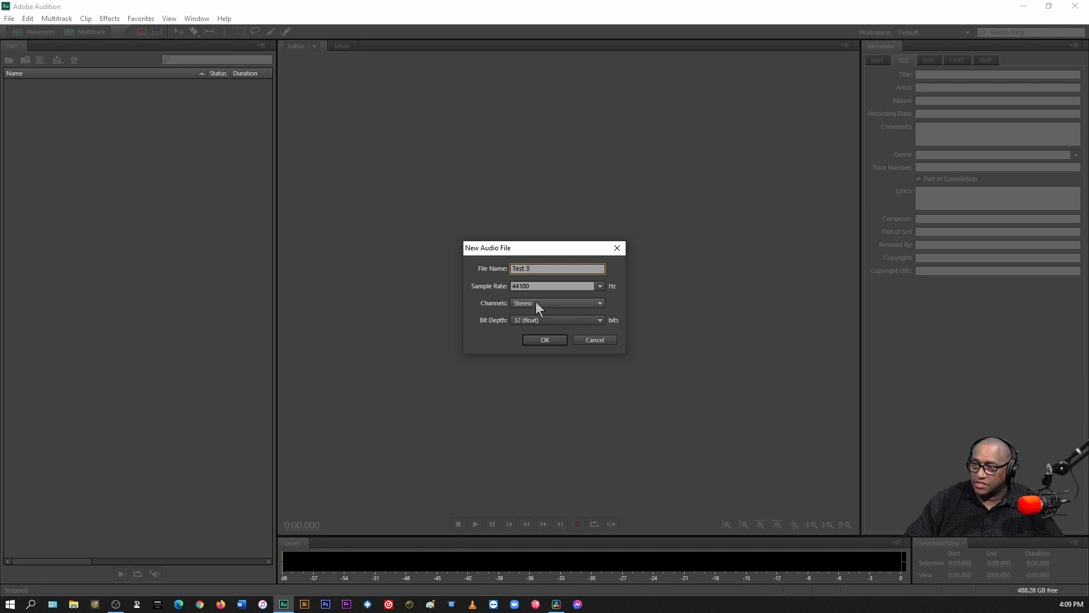
{"action": "left_click", "coordinate": [544, 339]}
{"action": "key", "text": "shift+space"}
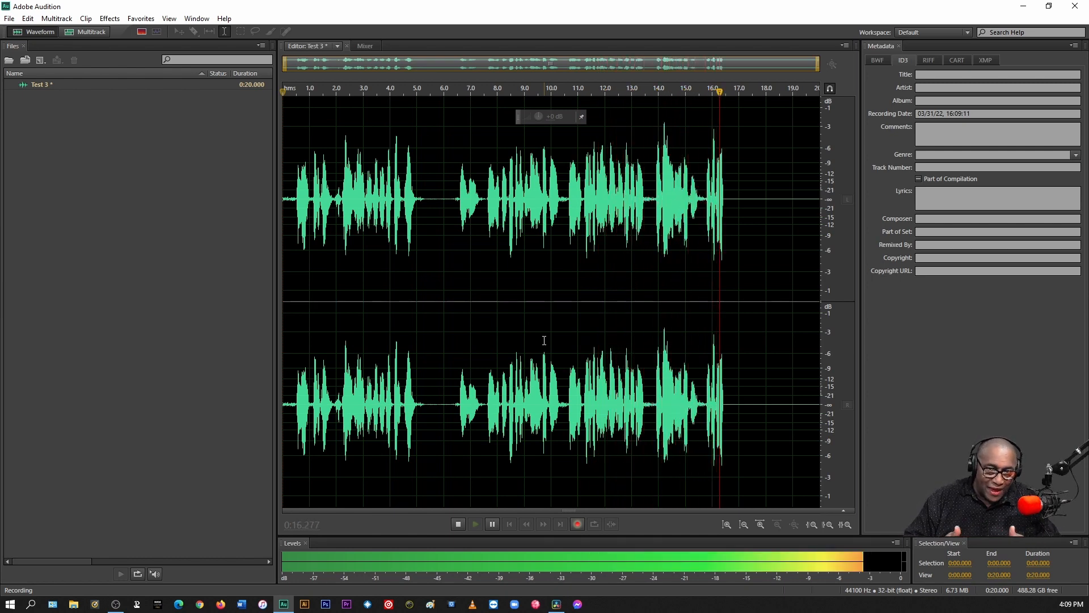
{"action": "key", "text": "space"}
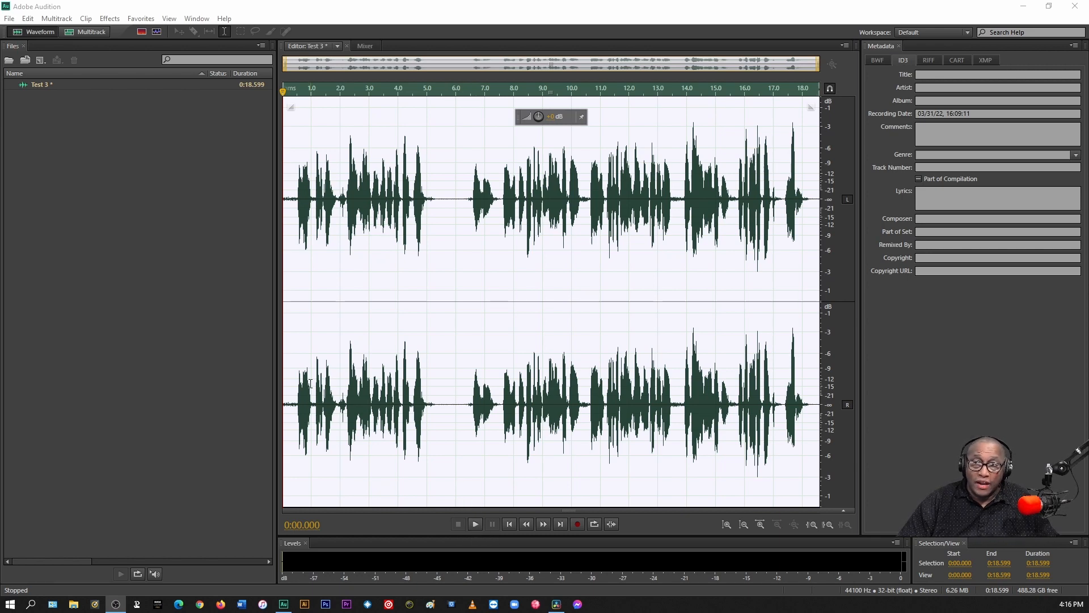
Play back the opening seconds of the new Test 3 recording to hear the unprocessed sound
{"action": "left_click", "coordinate": [167, 430]}
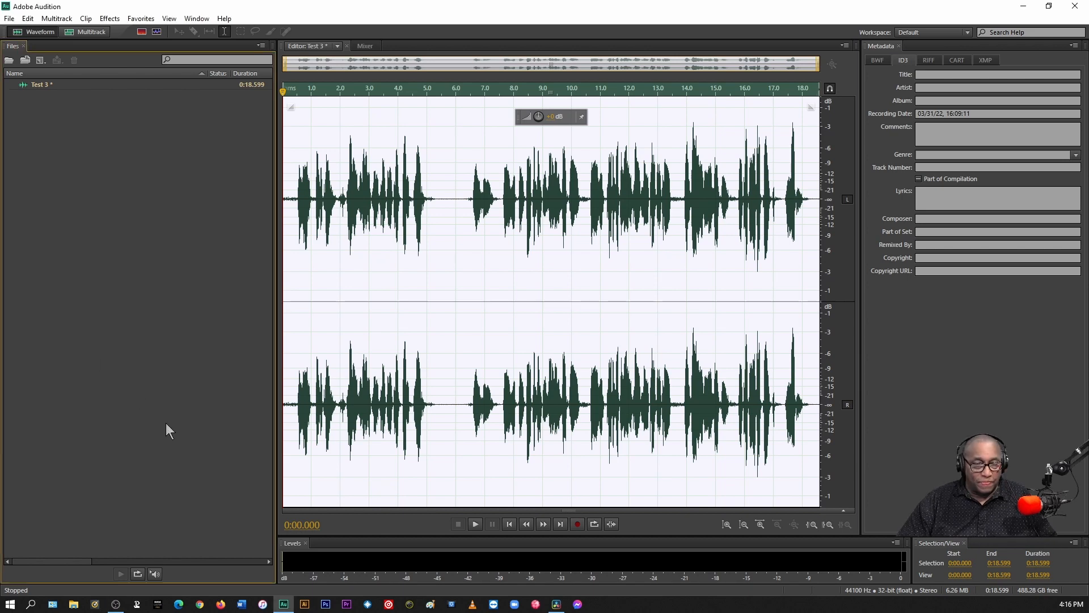
{"action": "key", "text": "space"}
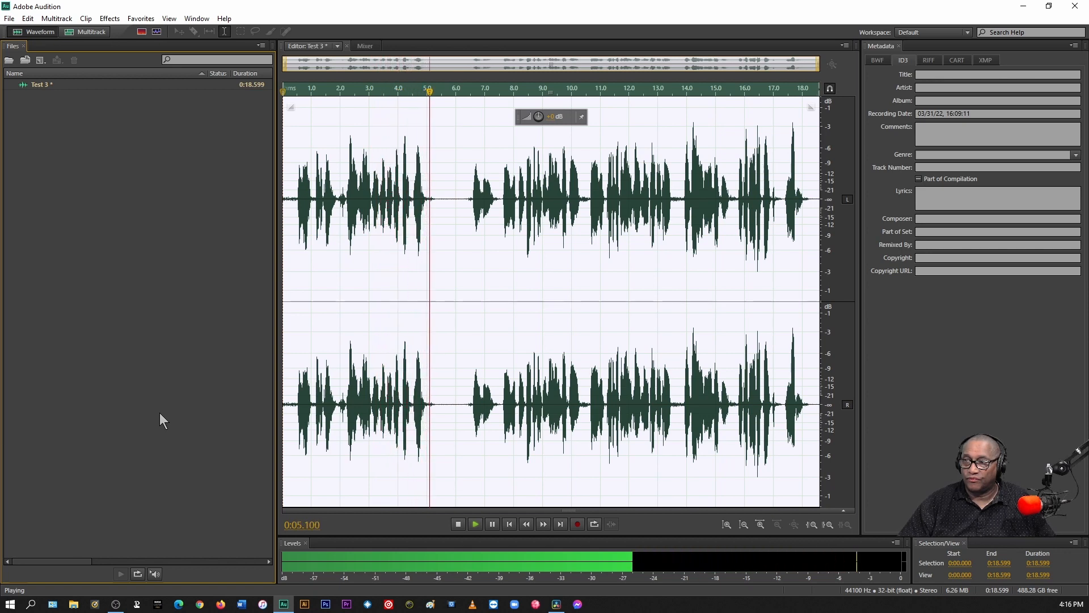
{"action": "key", "text": "space"}
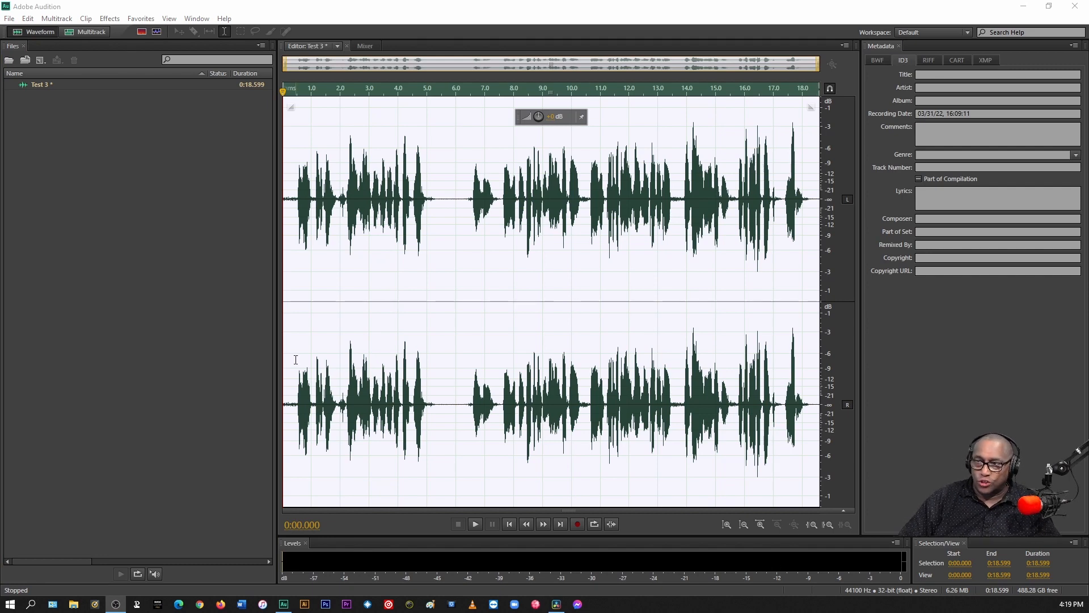
Select the speech-free noise at the very start of the waveform, about 0.49 seconds long, and play the selection
{"action": "left_click", "coordinate": [111, 384]}
{"action": "left_click", "coordinate": [290, 242]}
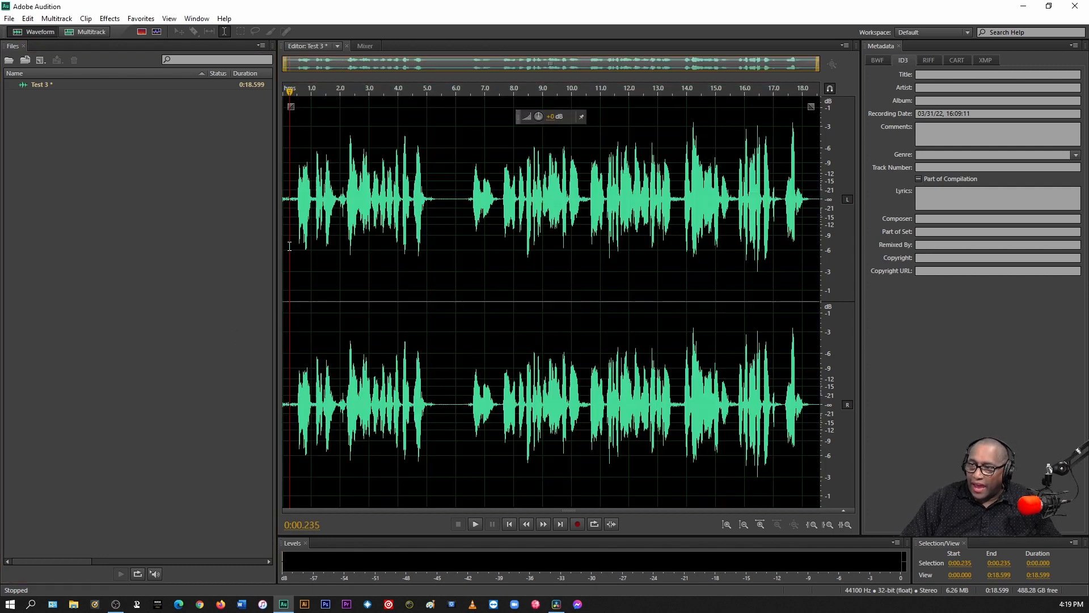
{"action": "left_click_drag", "start_coordinate": [295, 227], "coordinate": [249, 233]}
{"action": "key", "text": "space"}
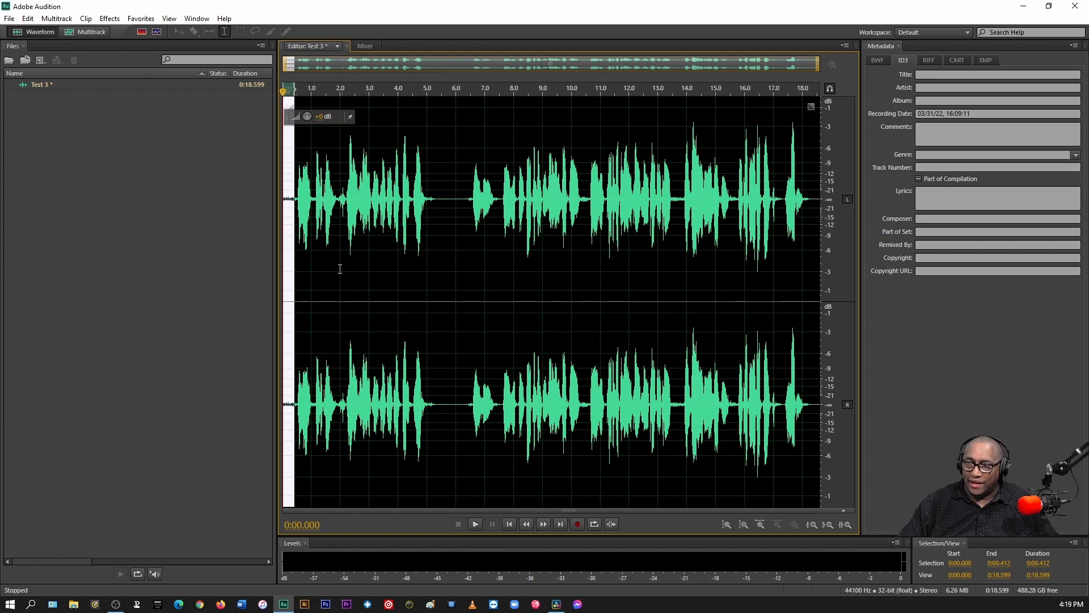
{"action": "left_click", "coordinate": [297, 269]}
{"action": "left_click_drag", "start_coordinate": [297, 269], "coordinate": [274, 268]}
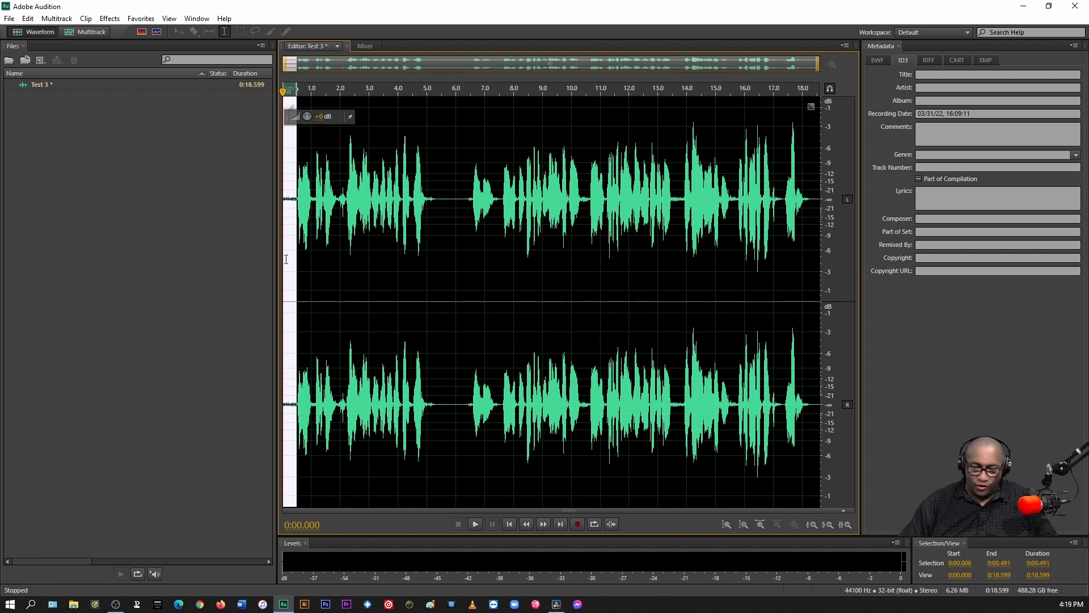
{"action": "key", "text": "space"}
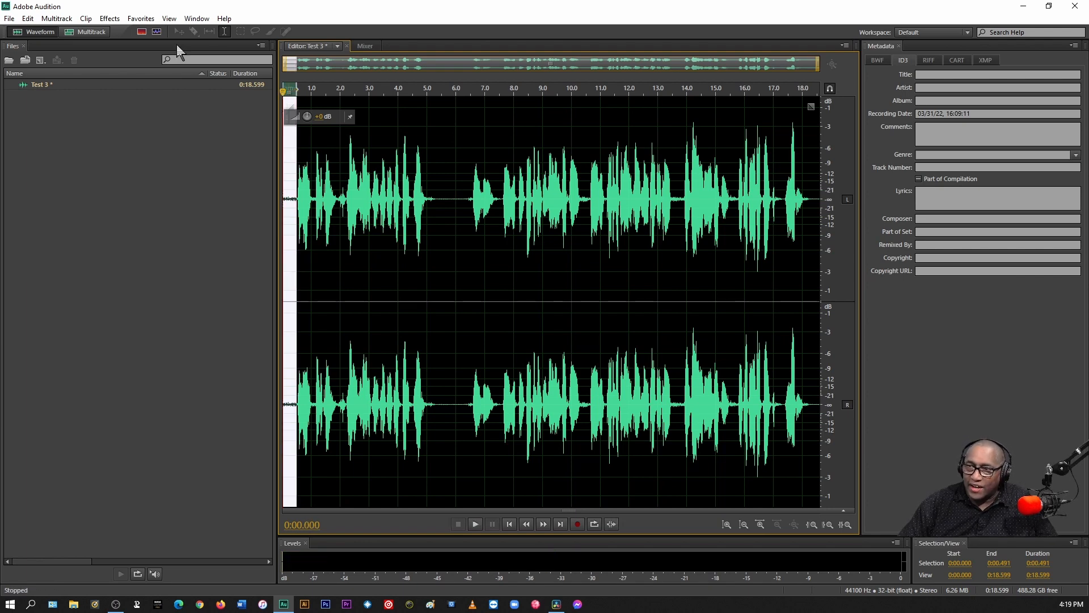
{"action": "left_click", "coordinate": [116, 19]}
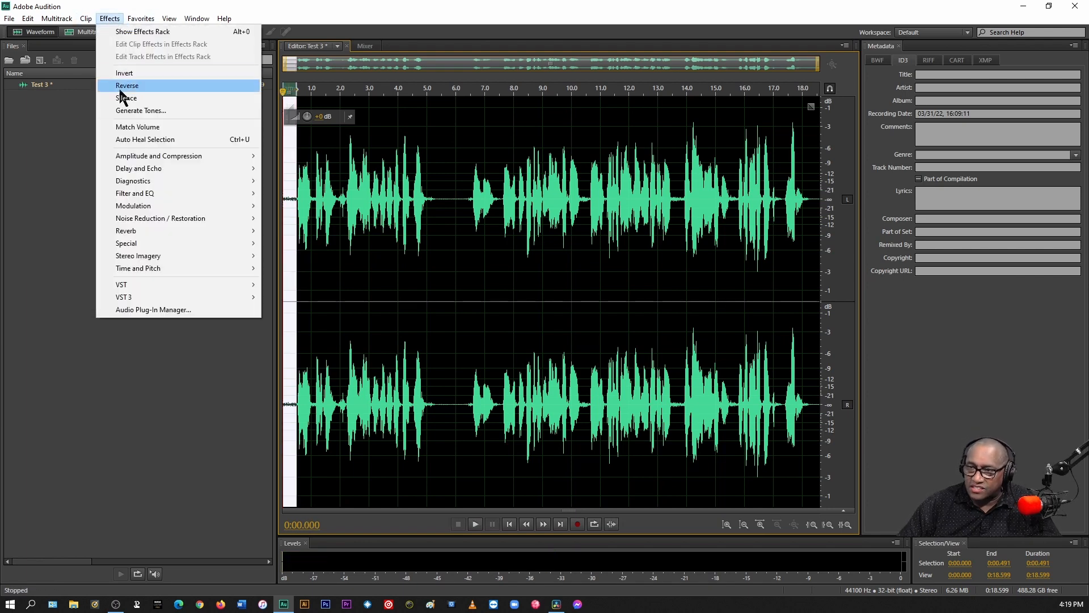
{"action": "mouse_move", "coordinate": [139, 221]}
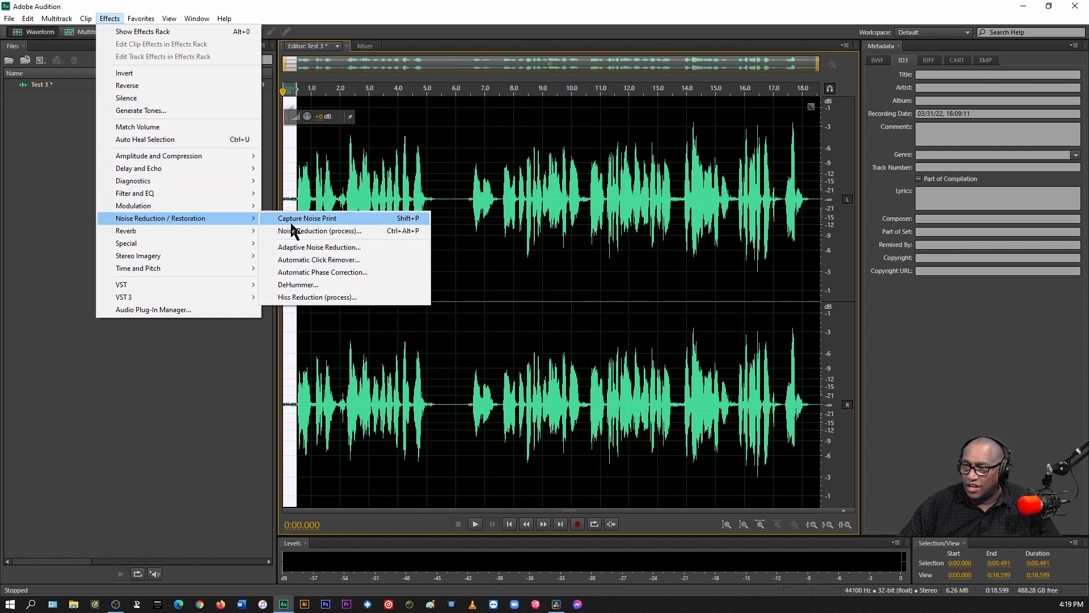
{"action": "left_click", "coordinate": [333, 233]}
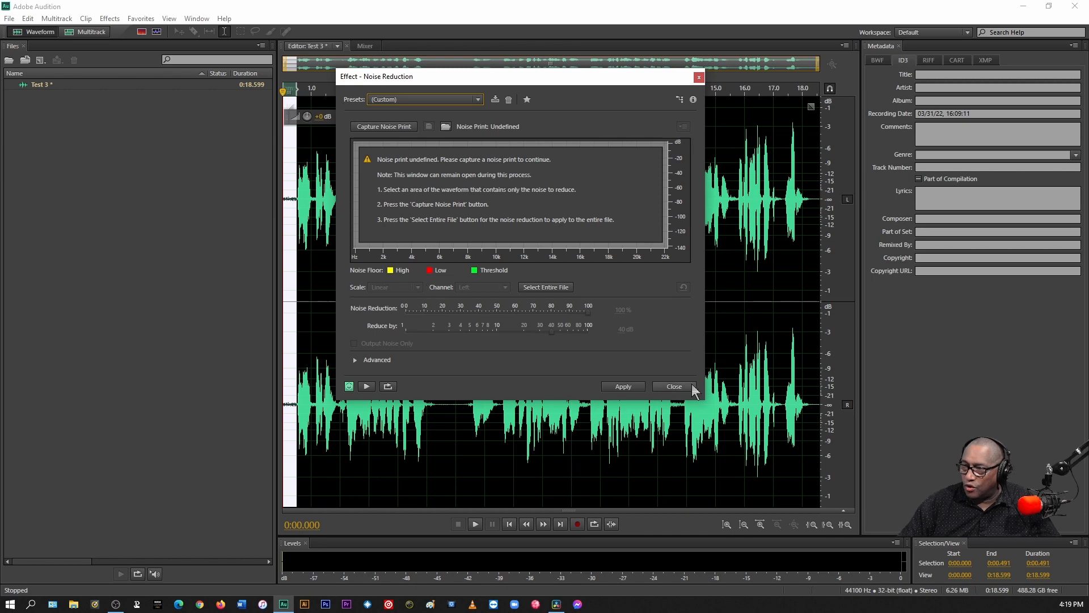
{"action": "left_click", "coordinate": [673, 386]}
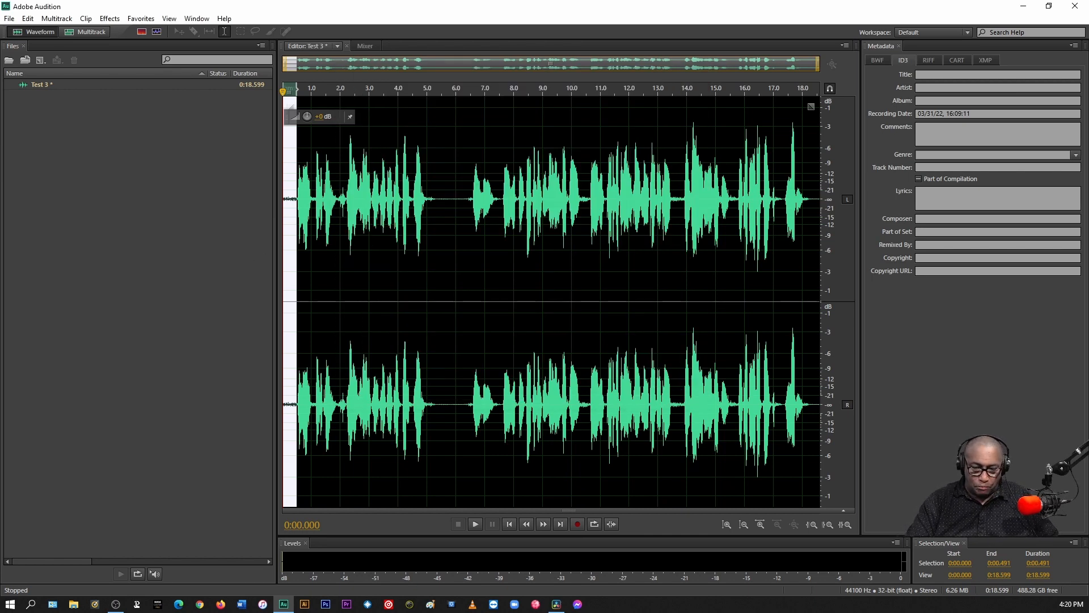
Capture a noise print from the selected section and apply Noise Reduction to the entire file at 100% and 40 dB
{"action": "key", "text": "ctrl+shift+p"}
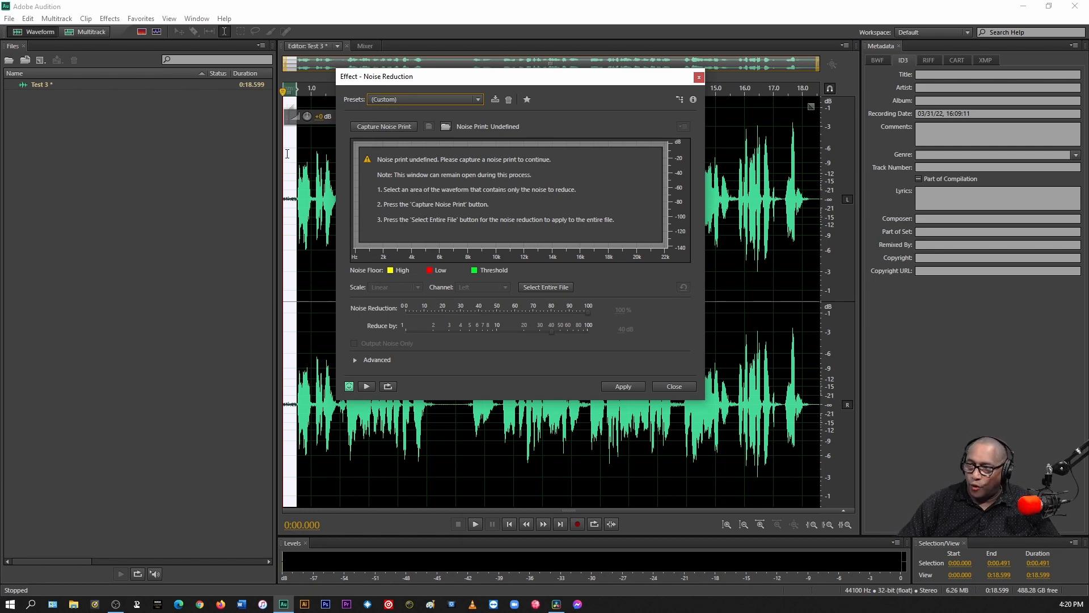
{"action": "left_click", "coordinate": [395, 128]}
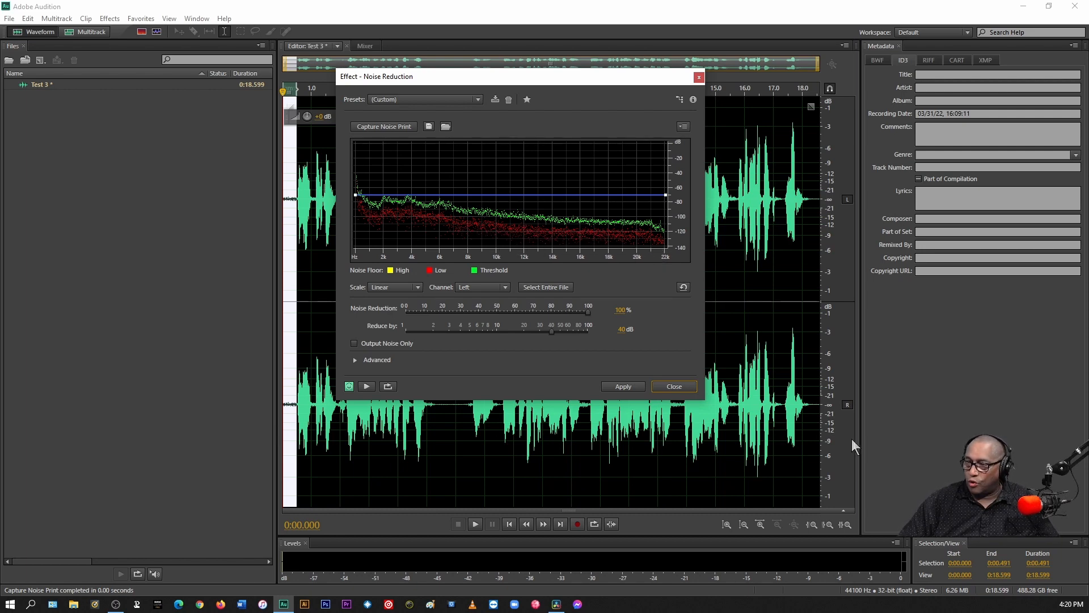
{"action": "left_click", "coordinate": [541, 287]}
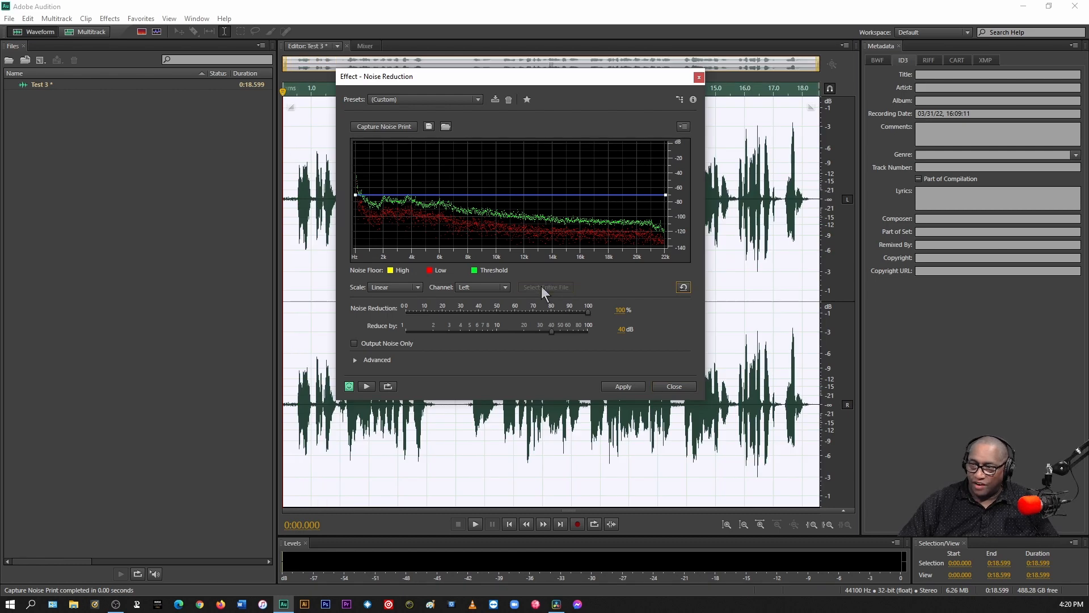
{"action": "left_click", "coordinate": [621, 386]}
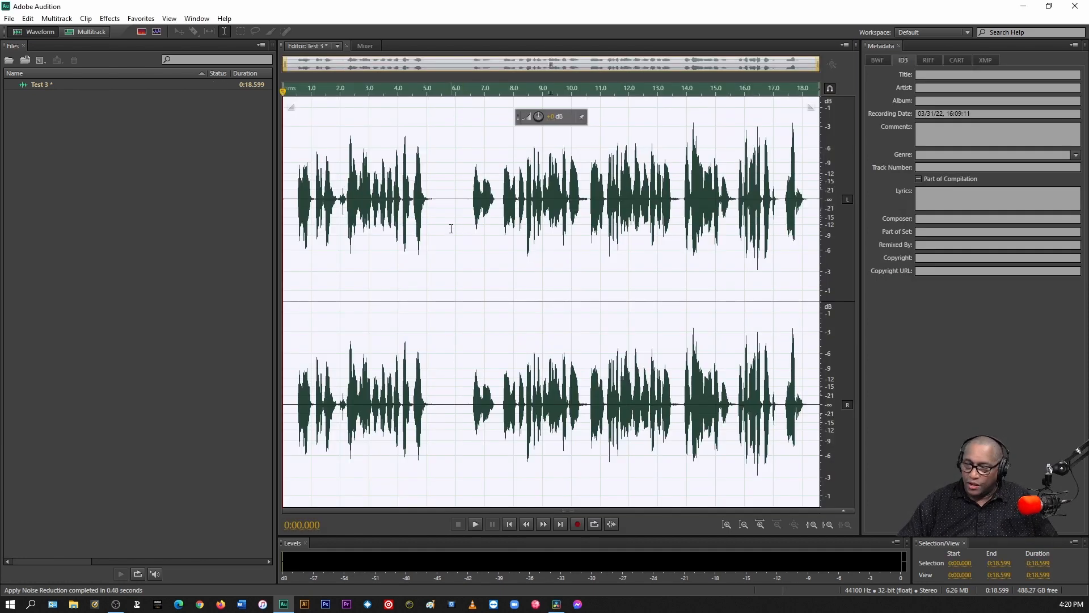
Deselect the waveform and play back the opening seconds of the noise-reduced recording
{"action": "key", "text": "ctrl+shift+a"}
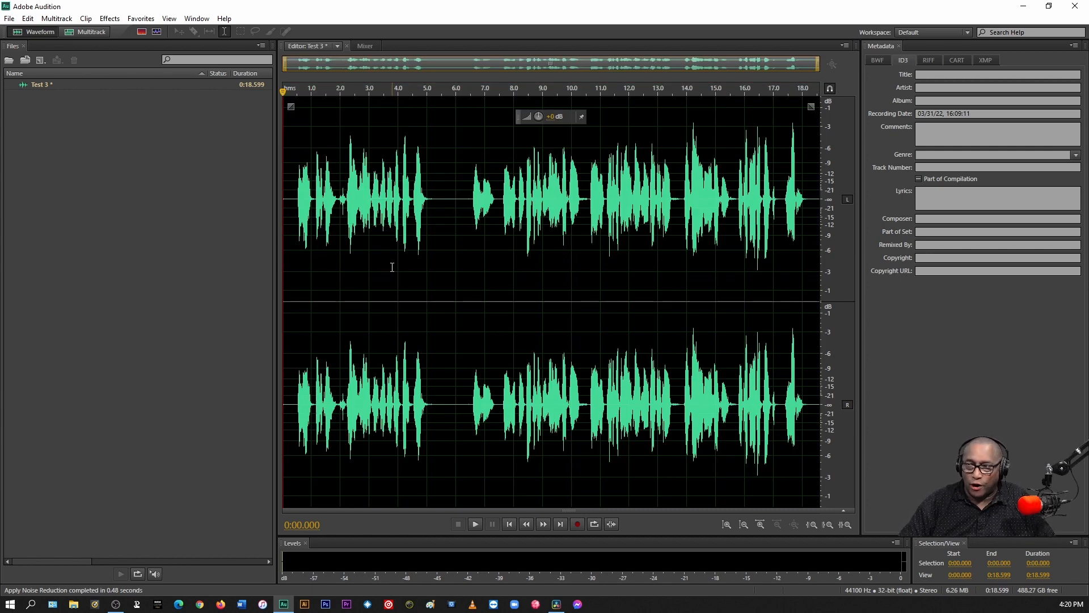
{"action": "key", "text": "space"}
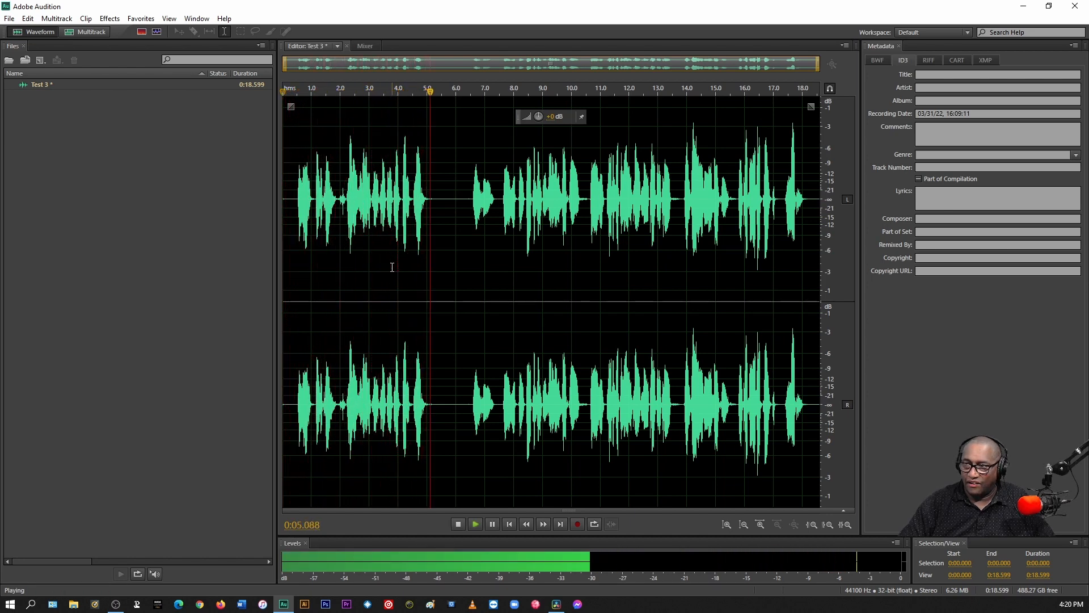
{"action": "key", "text": "space"}
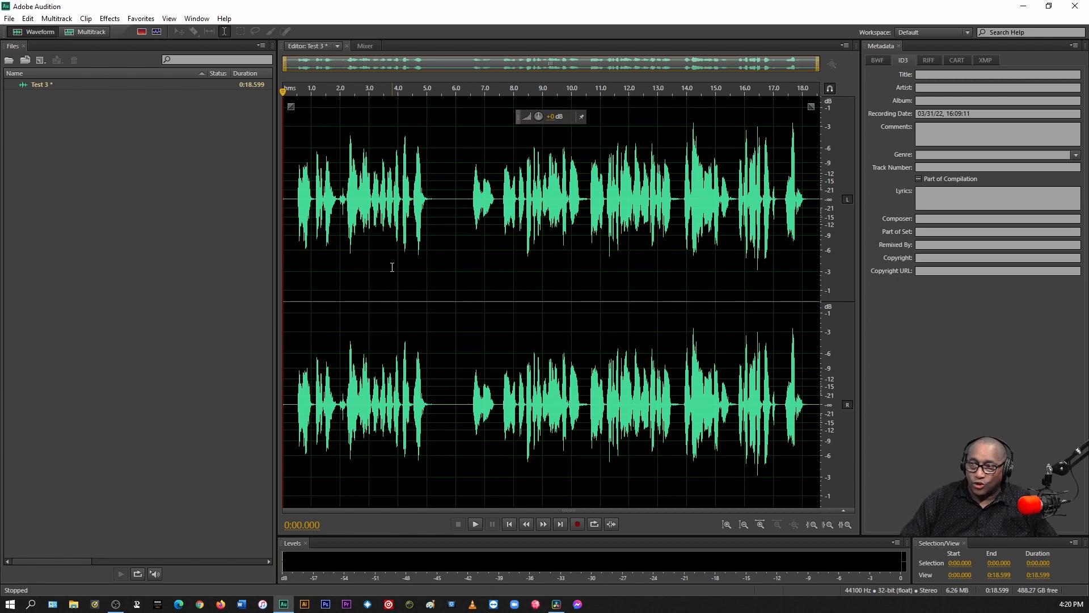
Delete the audio from about 5.38 seconds to the end and play the remaining clip from the beginning
{"action": "left_click", "coordinate": [438, 198]}
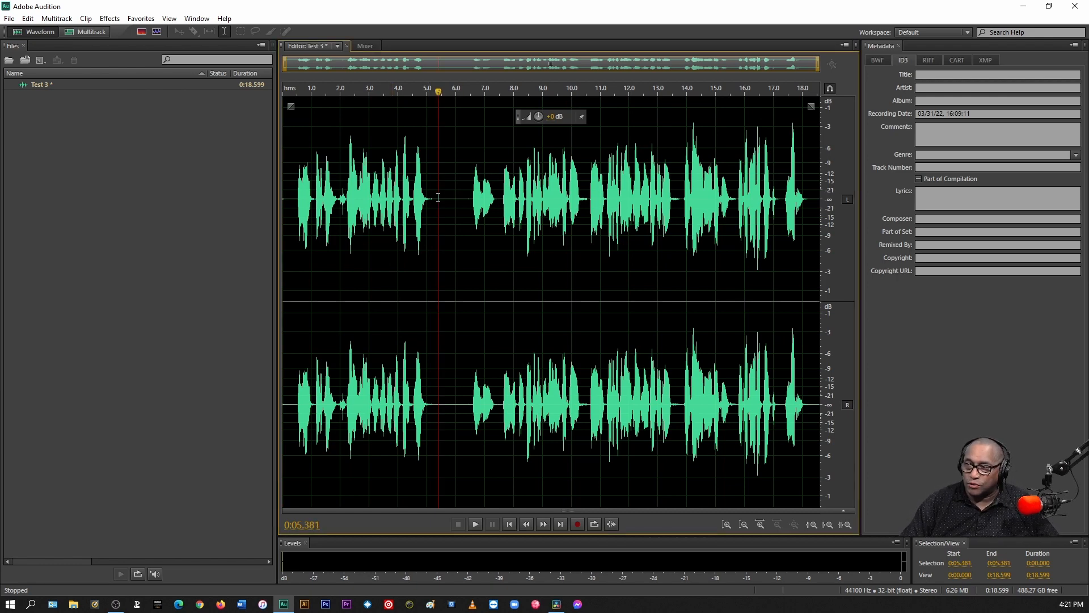
{"action": "left_click_drag", "start_coordinate": [438, 197], "coordinate": [908, 238]}
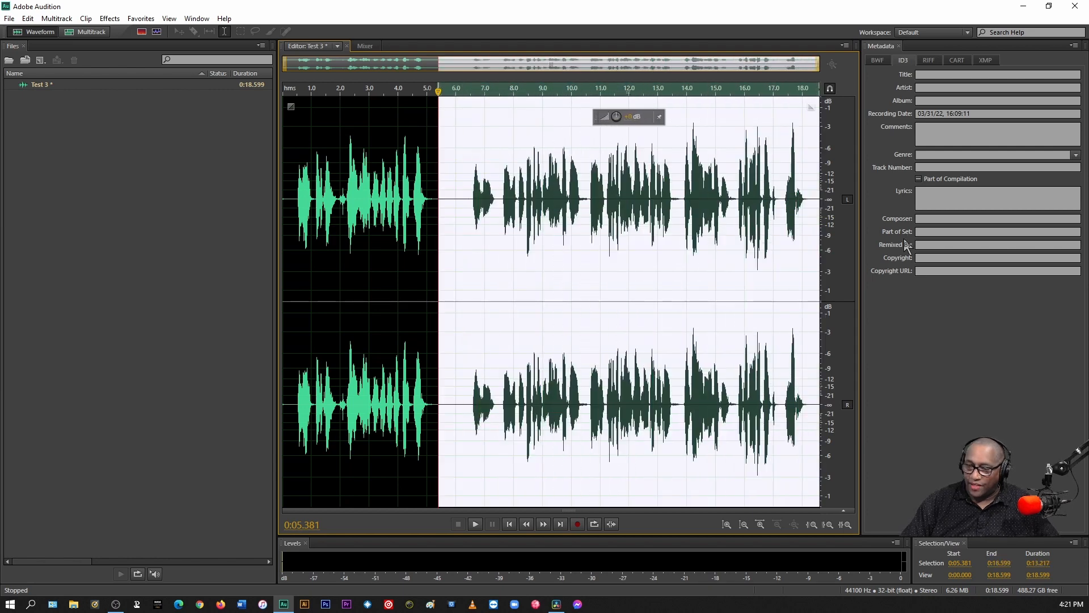
{"action": "key", "text": "Delete"}
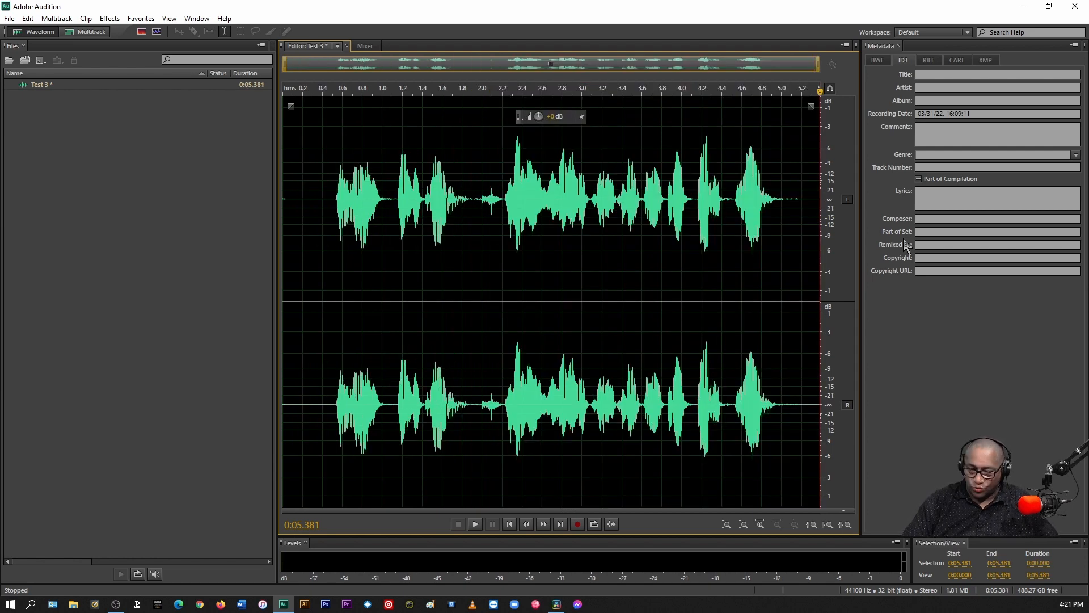
{"action": "key", "text": "Home"}
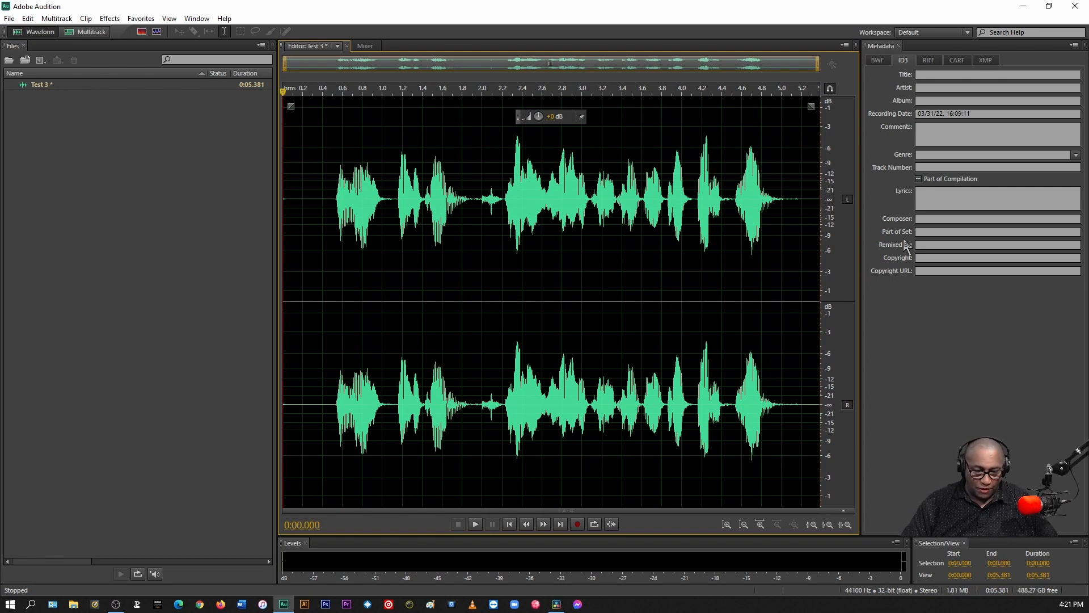
{"action": "key", "text": "space"}
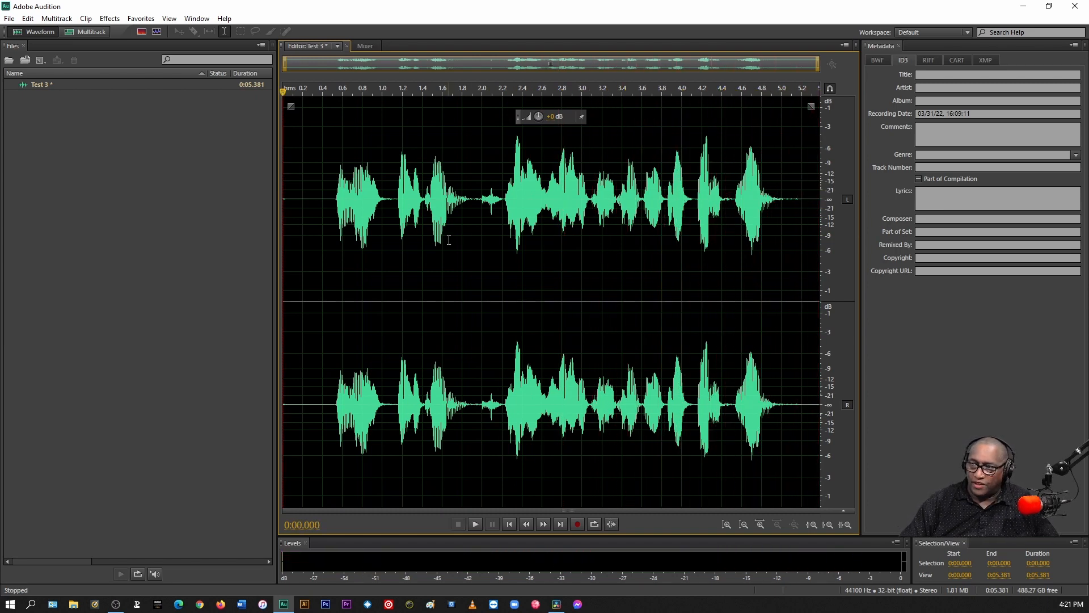
Select the quiet breath sound between about 1.92 and 2.20 seconds, play it, and silence it
{"action": "left_click", "coordinate": [477, 207]}
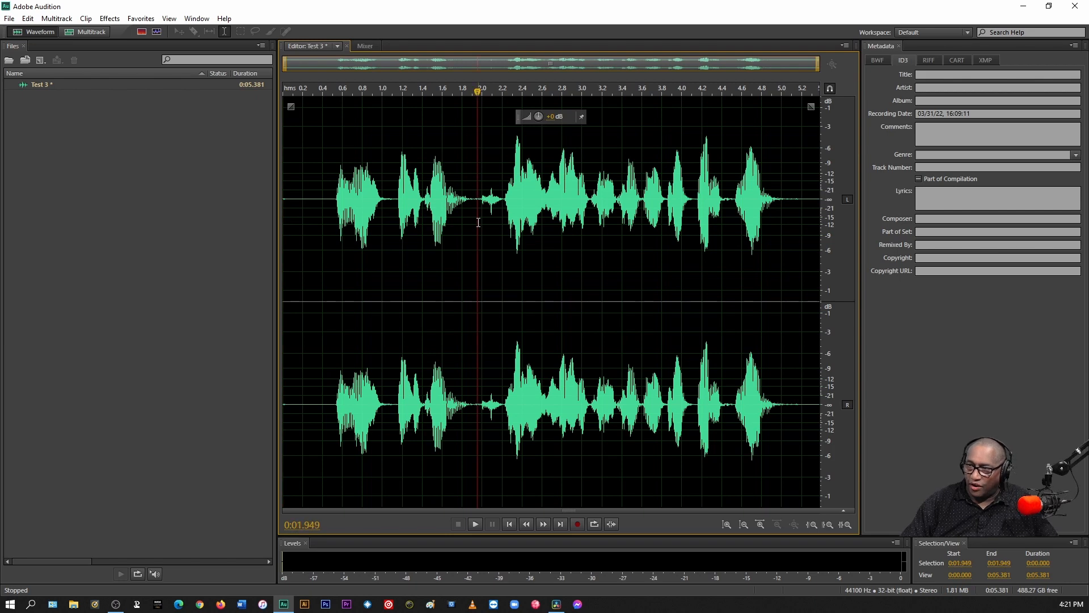
{"action": "key", "text": "space"}
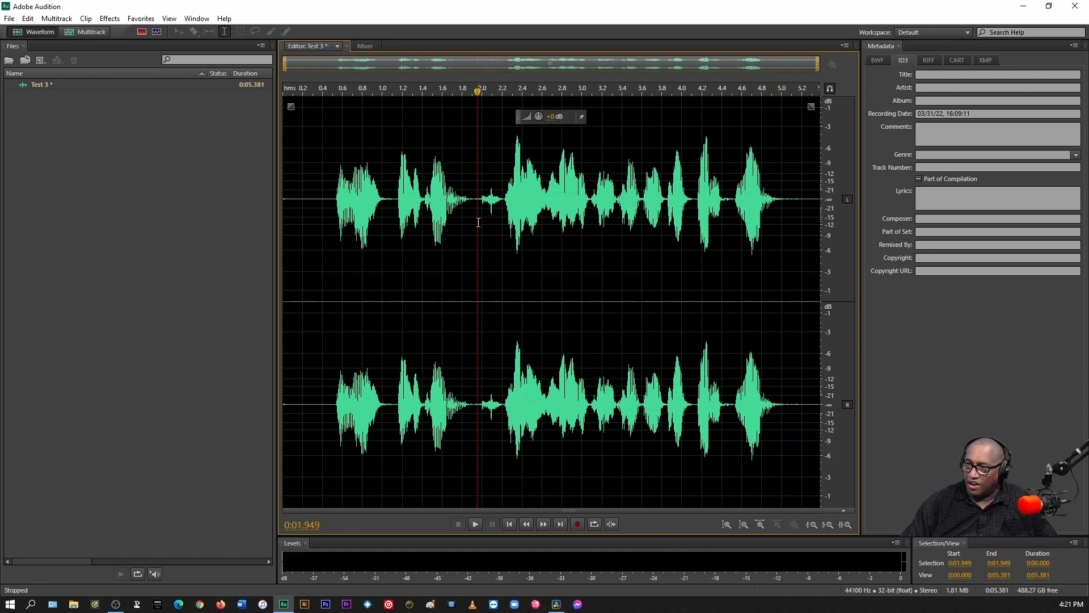
{"action": "key", "text": "space"}
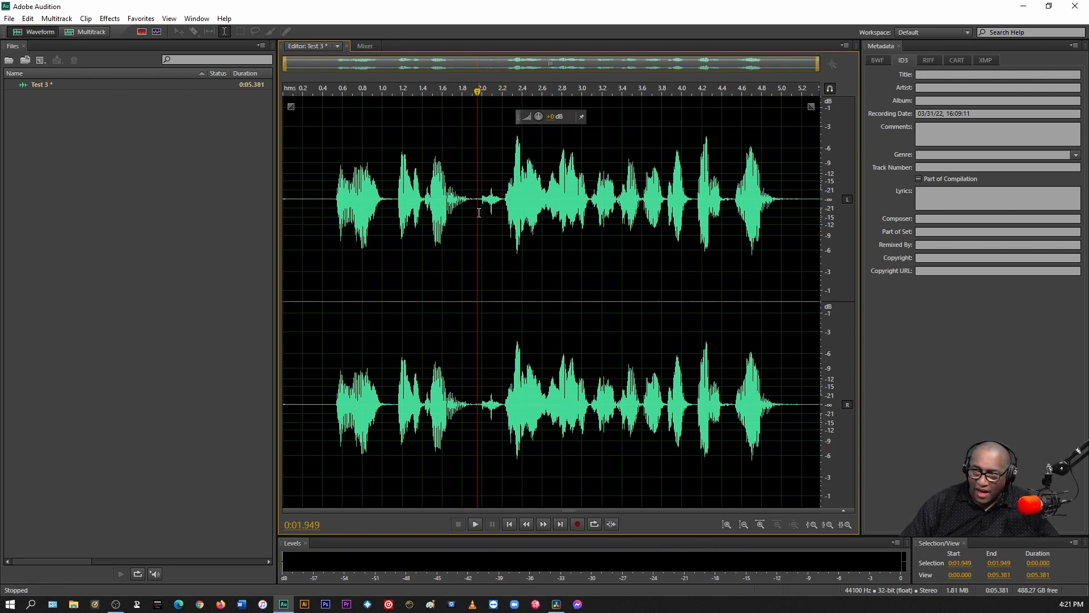
{"action": "left_click", "coordinate": [474, 204]}
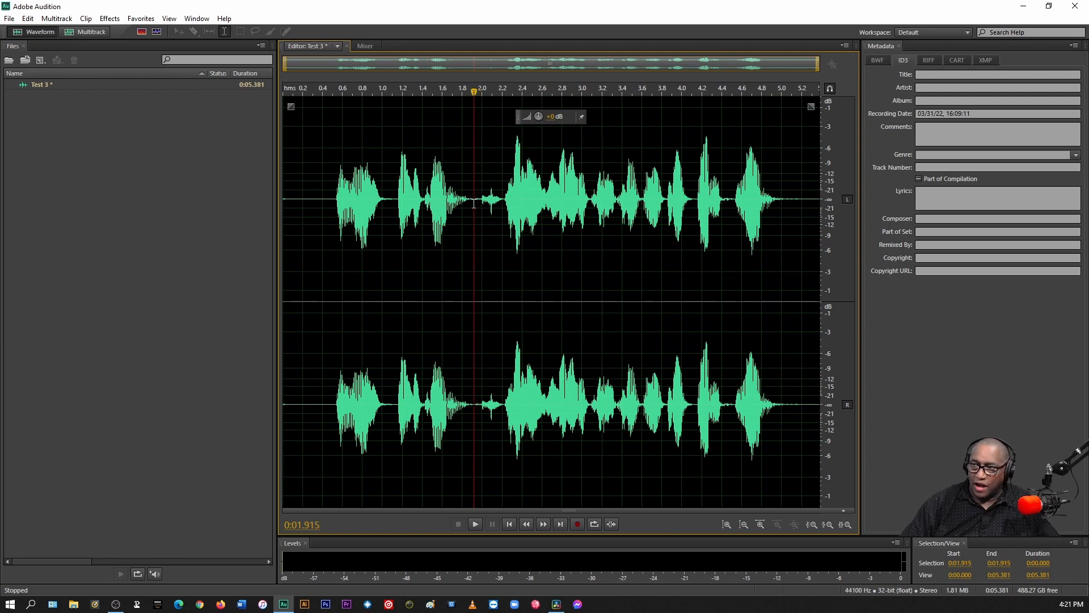
{"action": "left_click_drag", "start_coordinate": [474, 204], "coordinate": [504, 218]}
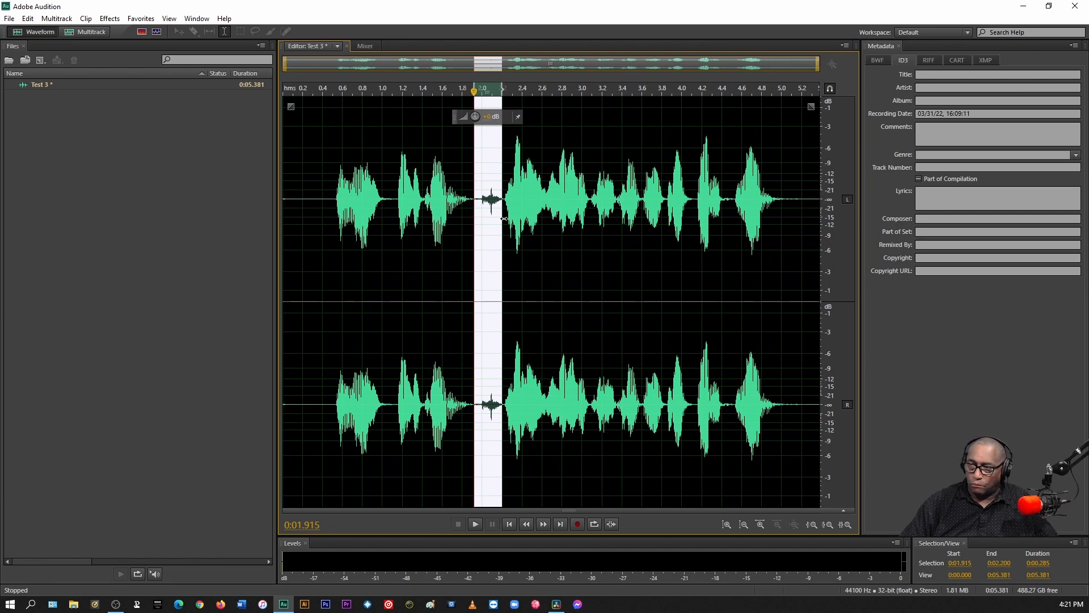
{"action": "key", "text": "space"}
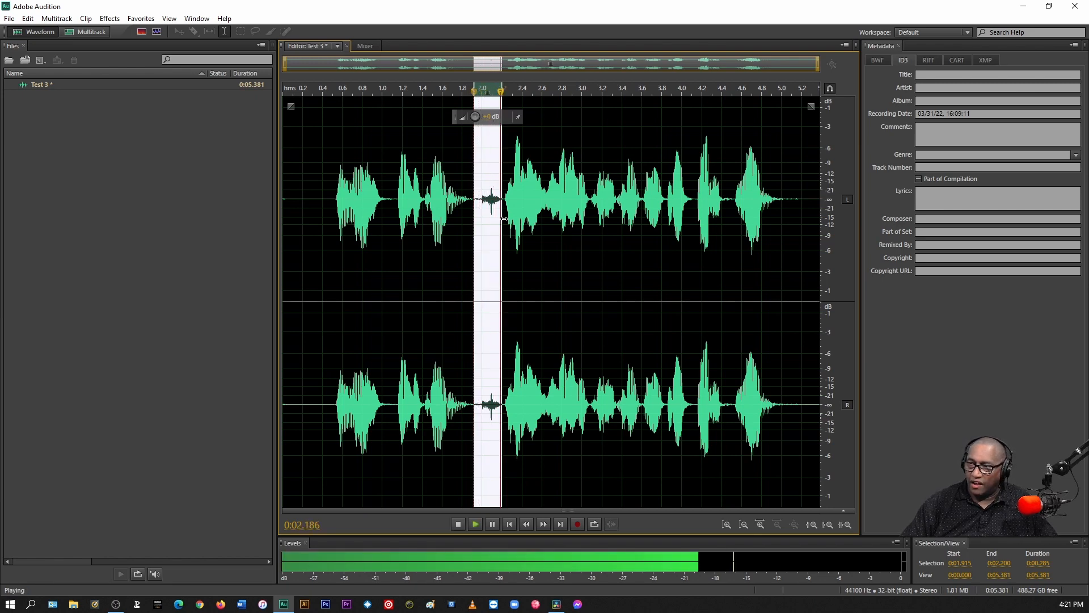
{"action": "key", "text": "space"}
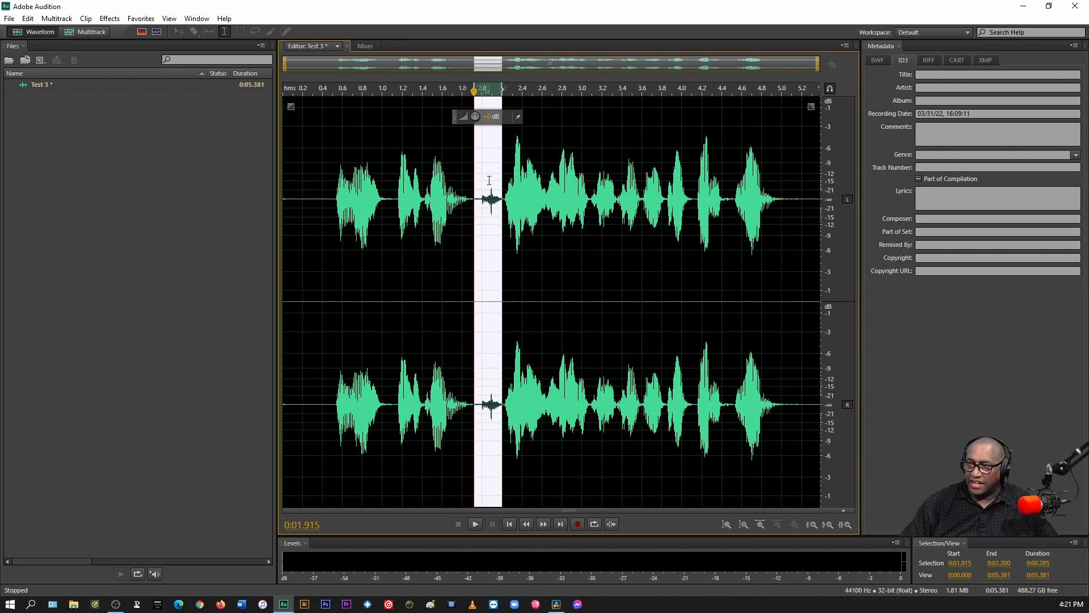
{"action": "right_click", "coordinate": [484, 269]}
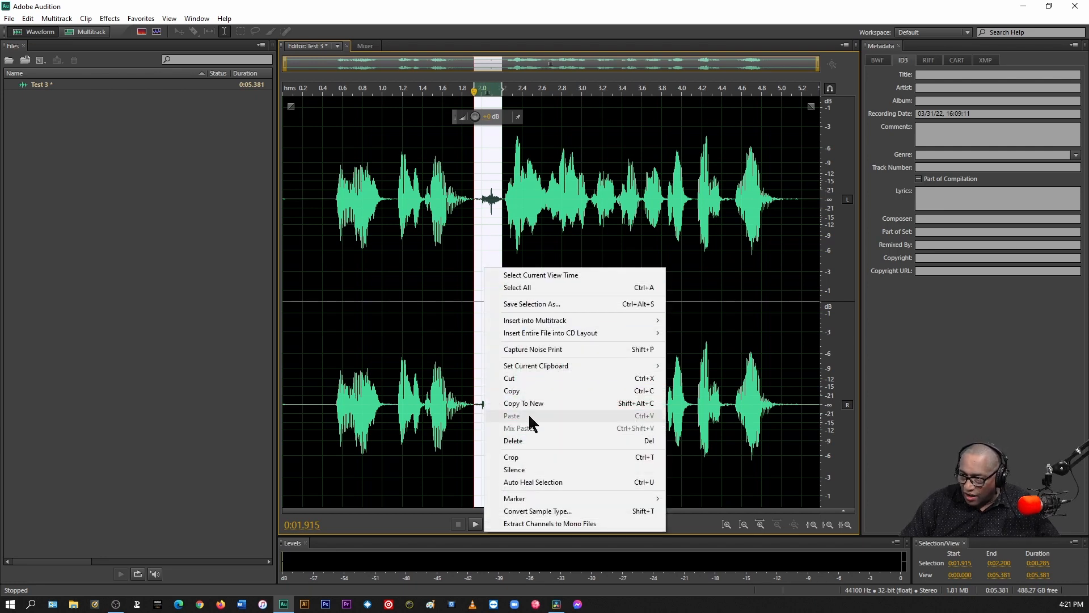
{"action": "left_click", "coordinate": [515, 471]}
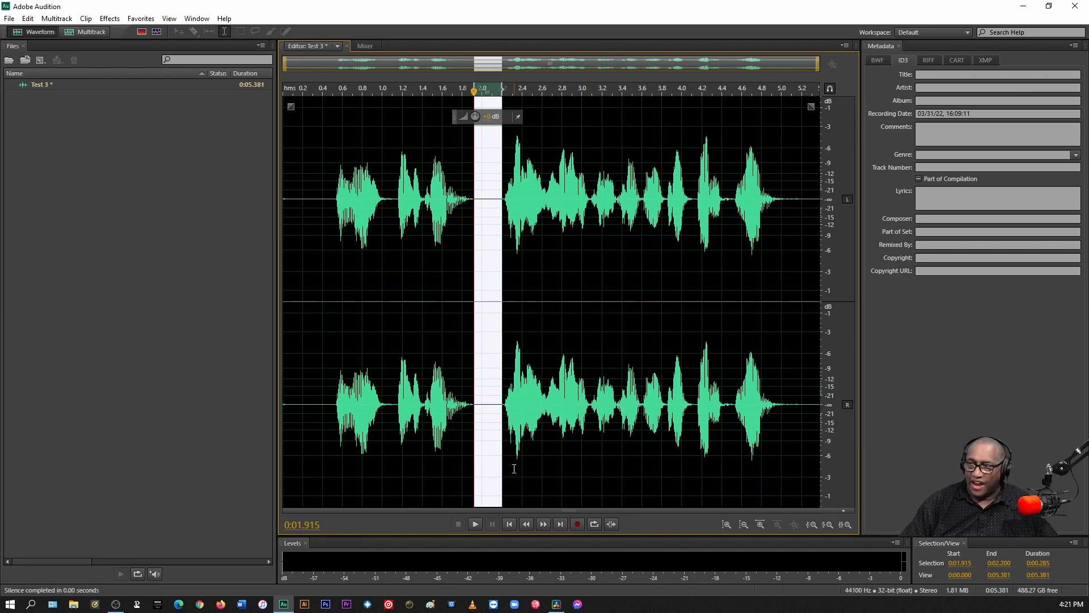
Play the silenced section and the clip from the beginning to check the edit
{"action": "key", "text": "space"}
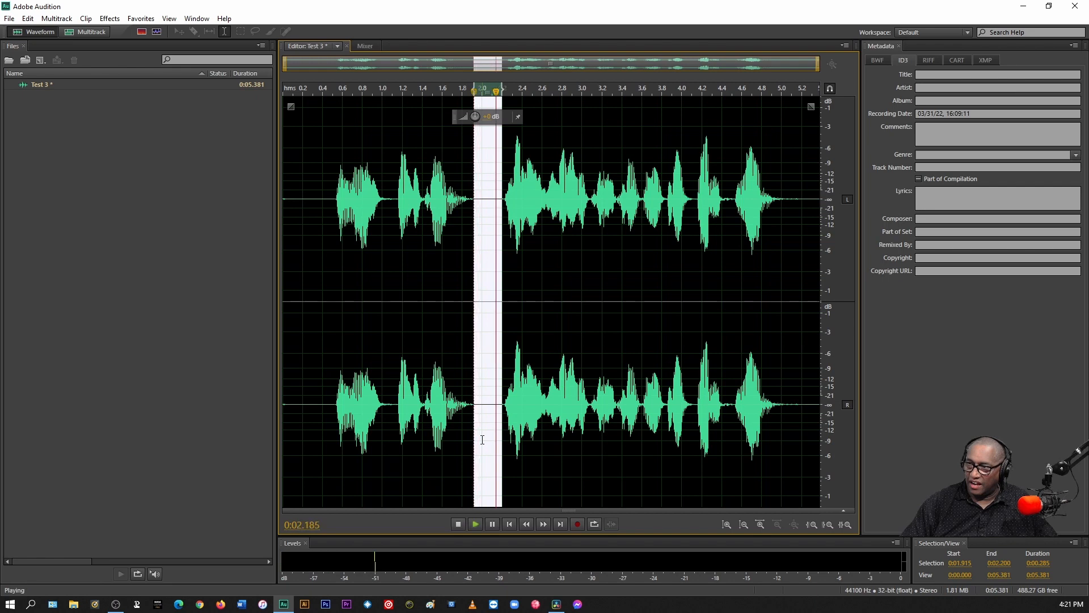
{"action": "key", "text": "space"}
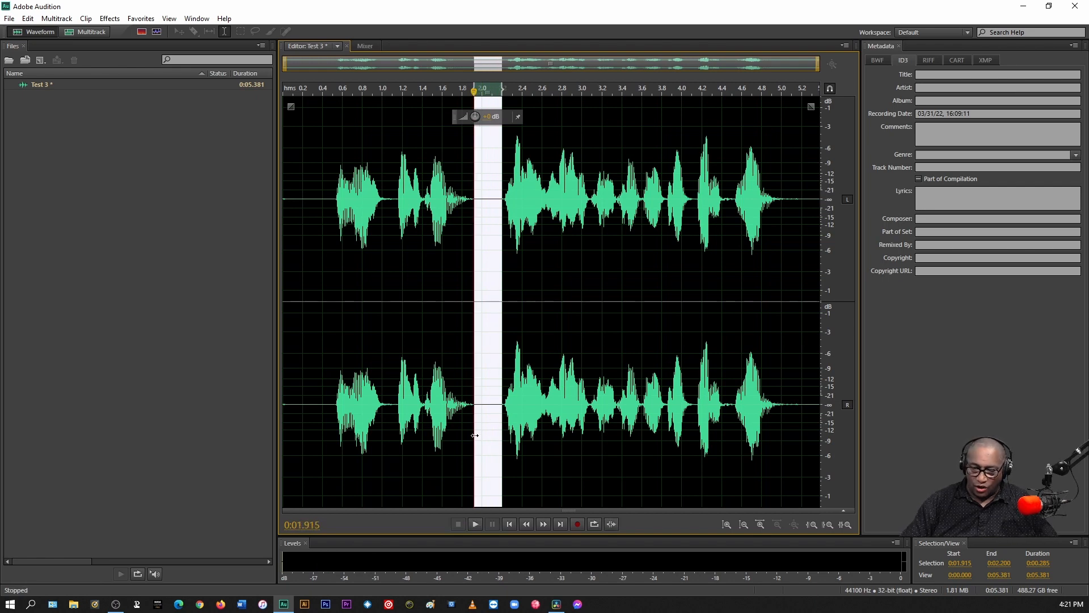
{"action": "key", "text": "Home"}
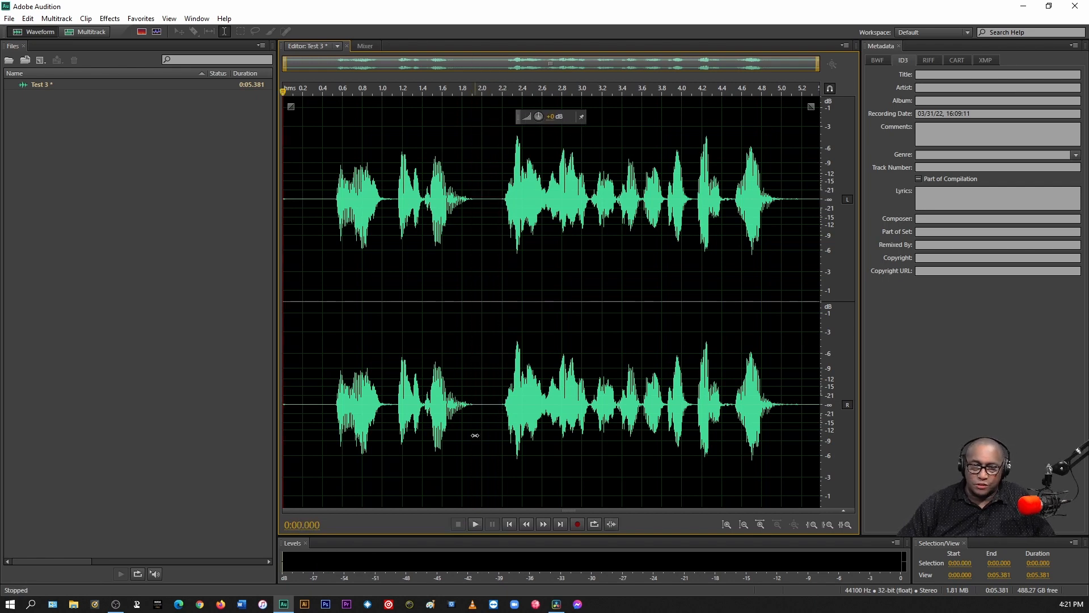
{"action": "key", "text": "space"}
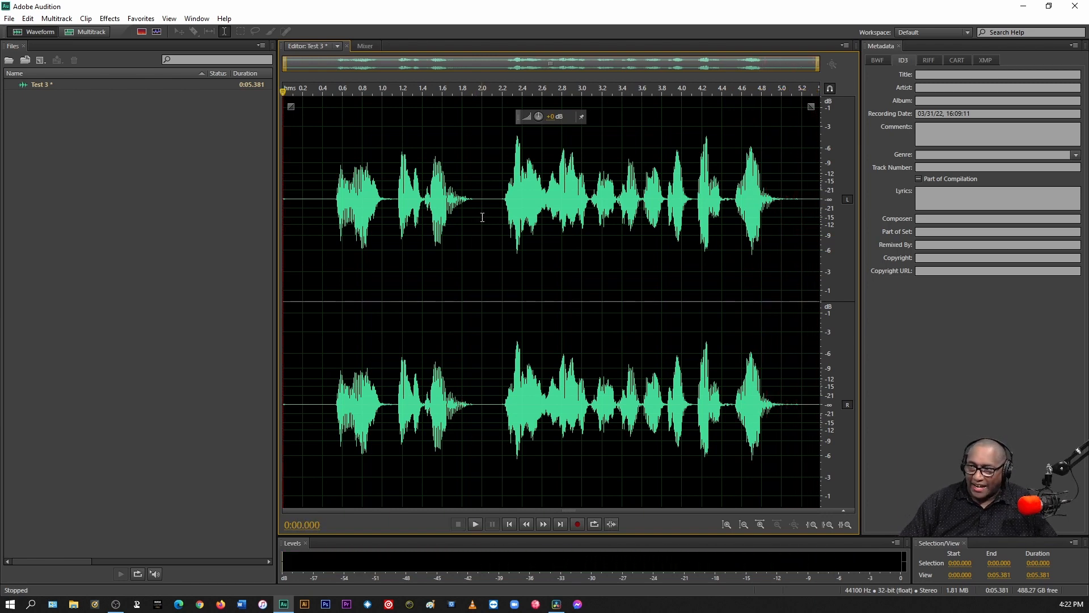
Delete the silent gap from about 1.92 to 2.20 seconds and the first 0.52 seconds before the speech
{"action": "left_click_drag", "start_coordinate": [474, 218], "coordinate": [502, 230]}
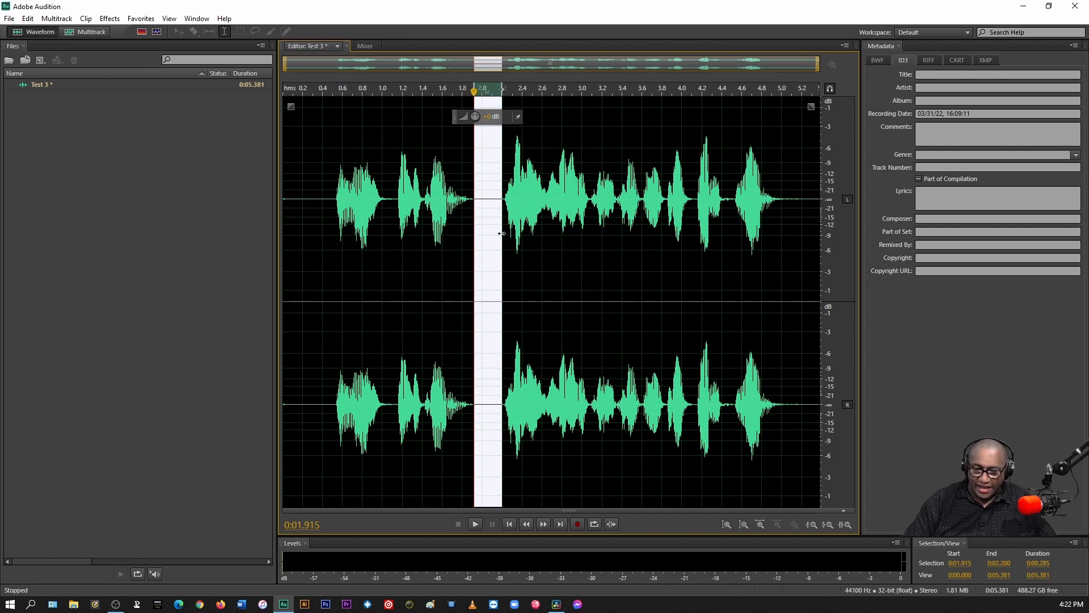
{"action": "key", "text": "Delete"}
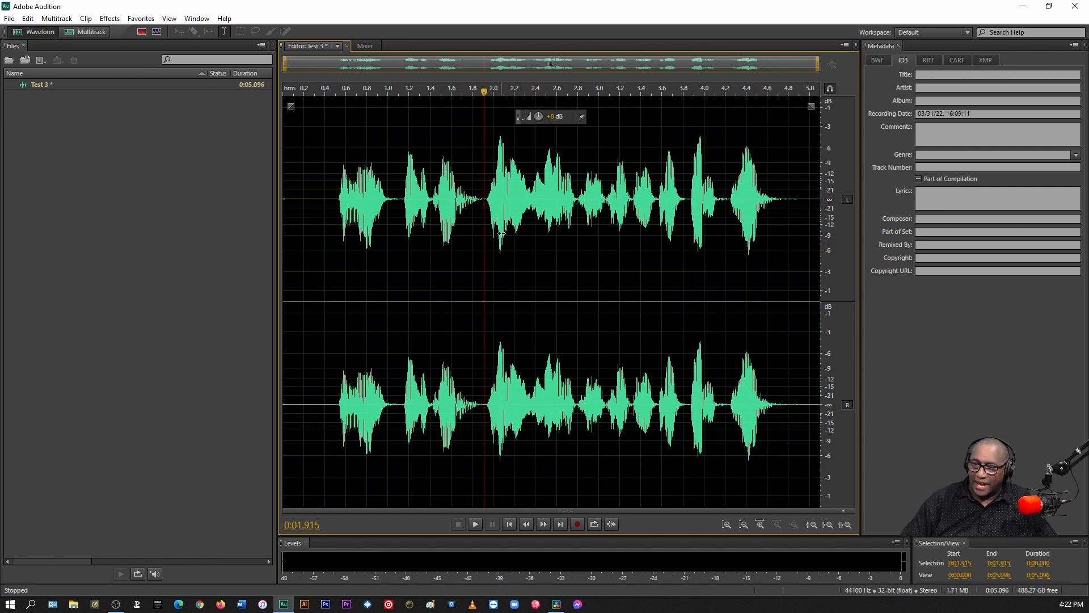
{"action": "left_click", "coordinate": [338, 193]}
{"action": "left_click_drag", "start_coordinate": [338, 192], "coordinate": [256, 199]}
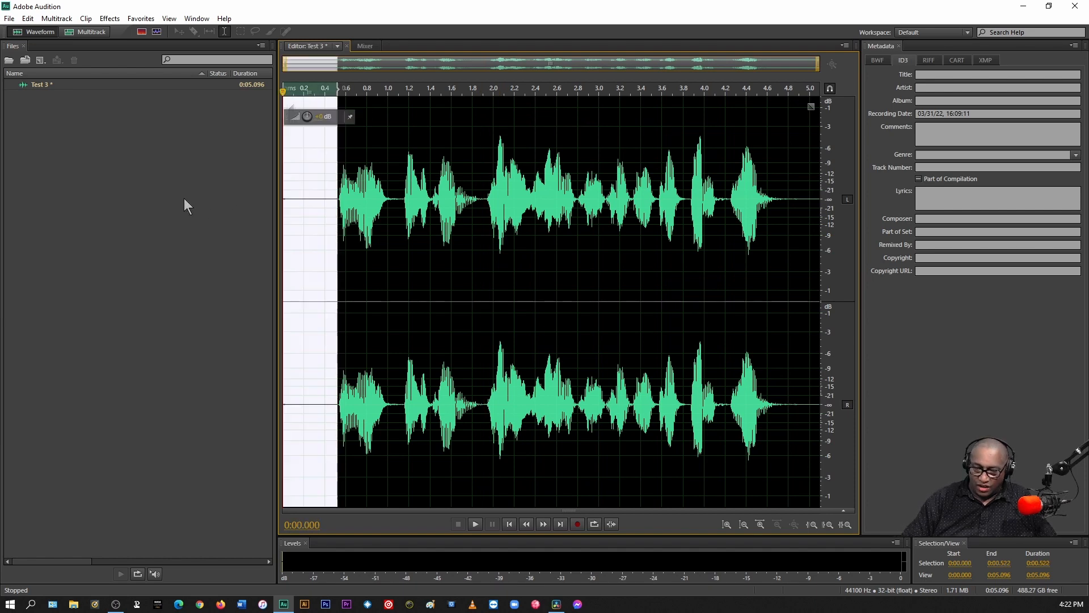
{"action": "key", "text": "Delete"}
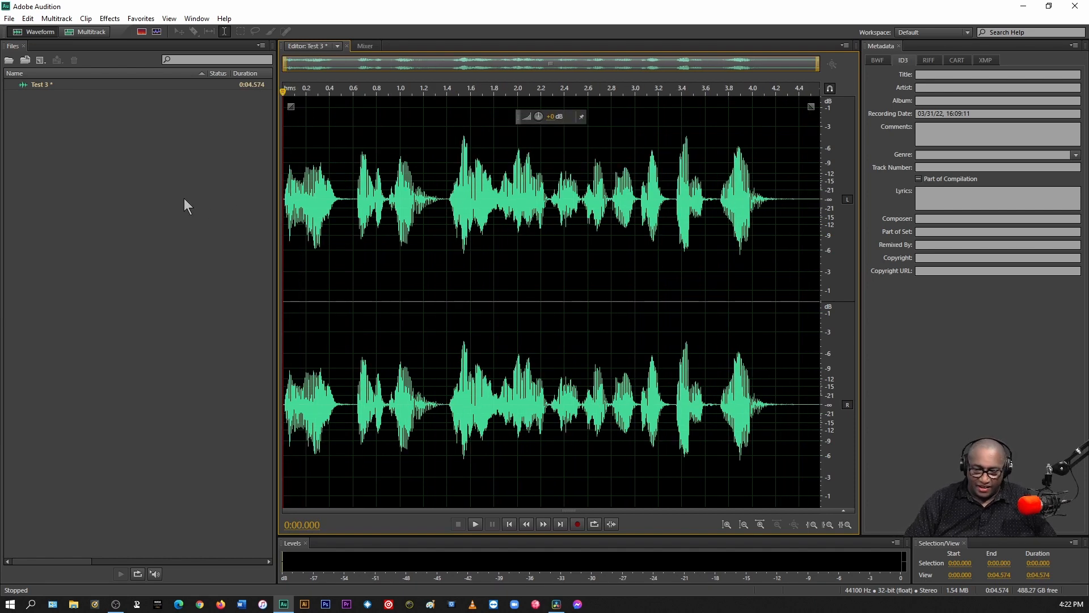
Play the trimmed clip and select the entire waveform
{"action": "key", "text": "space"}
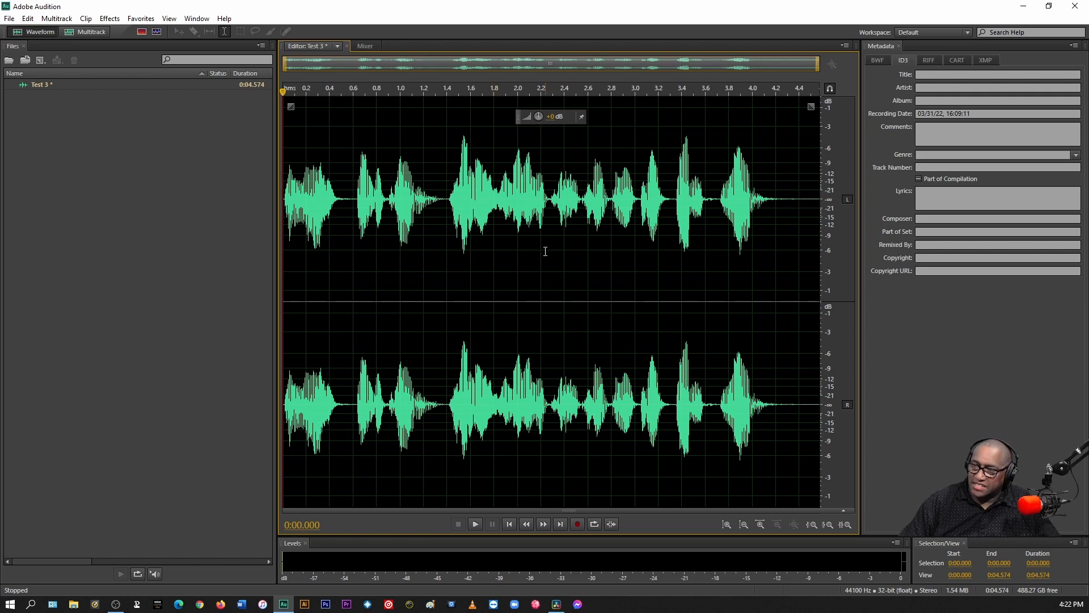
{"action": "left_click", "coordinate": [524, 271]}
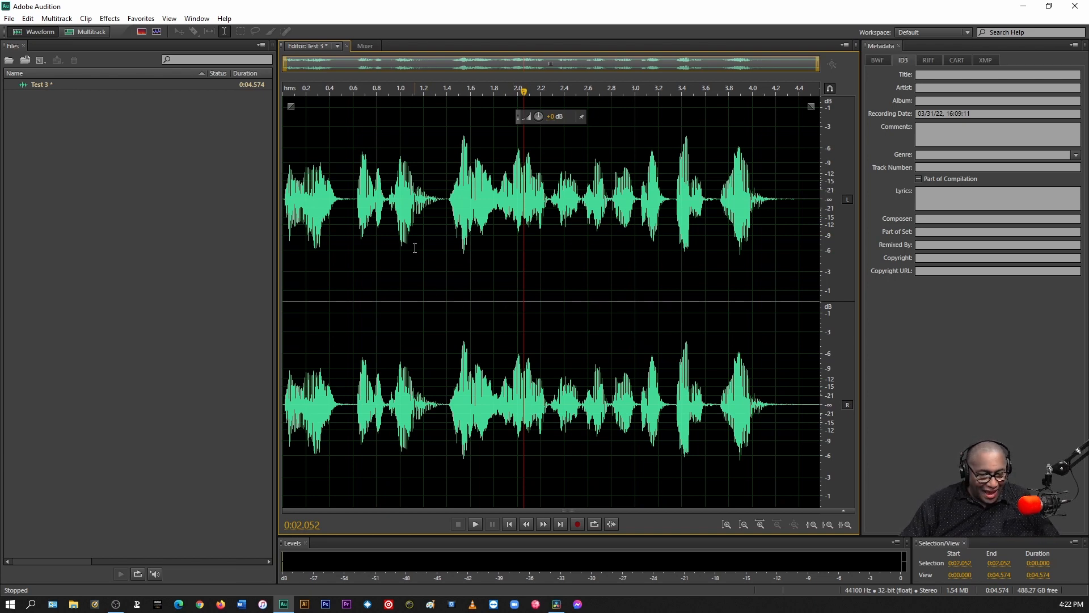
{"action": "key", "text": "ctrl+a"}
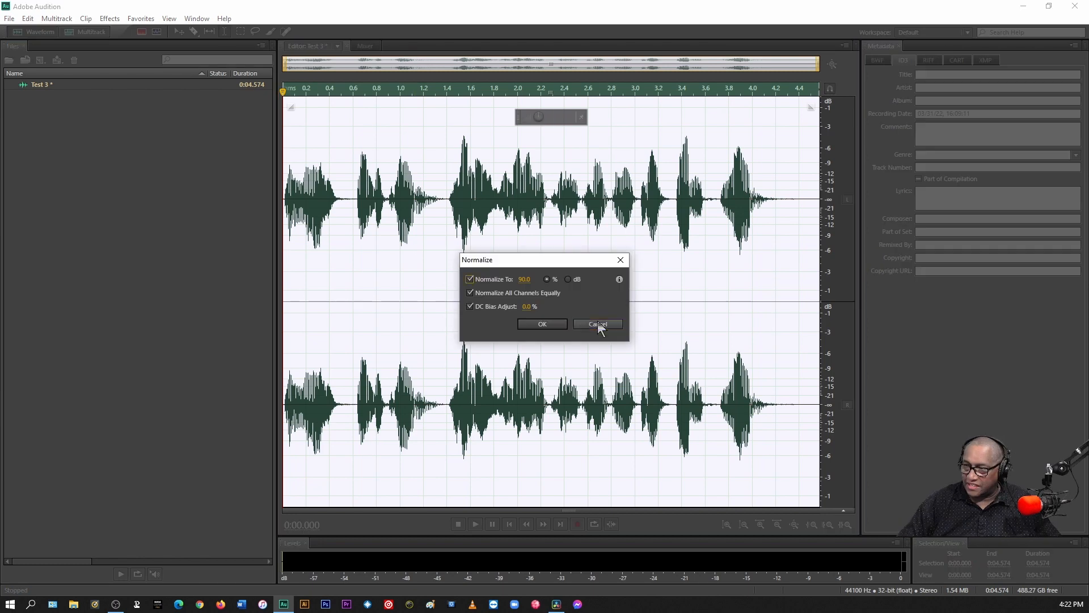
{"action": "left_click", "coordinate": [597, 322]}
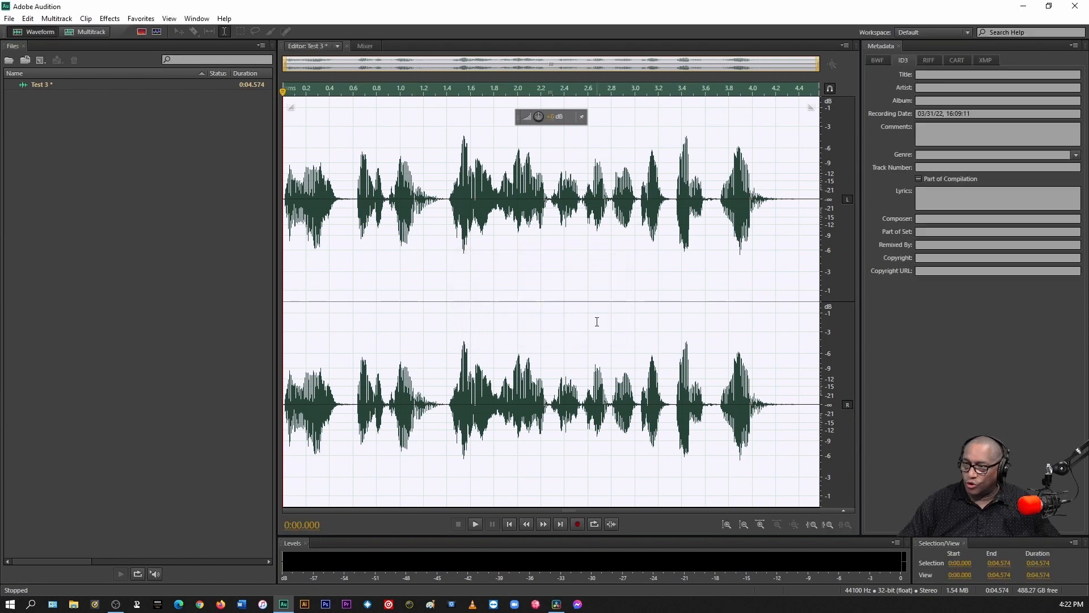
{"action": "left_click", "coordinate": [109, 19]}
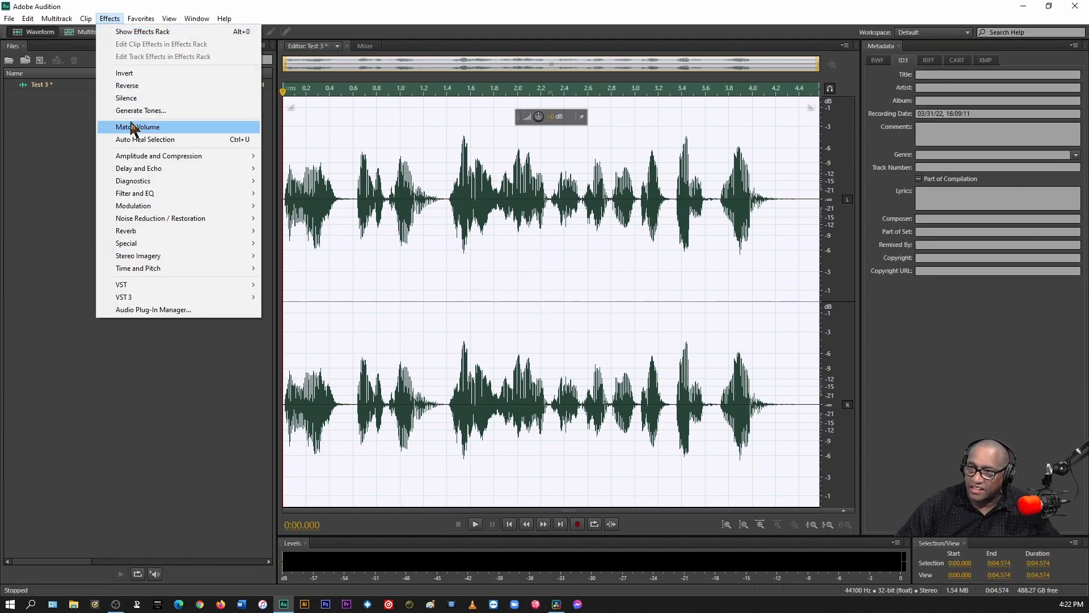
{"action": "mouse_move", "coordinate": [136, 158]}
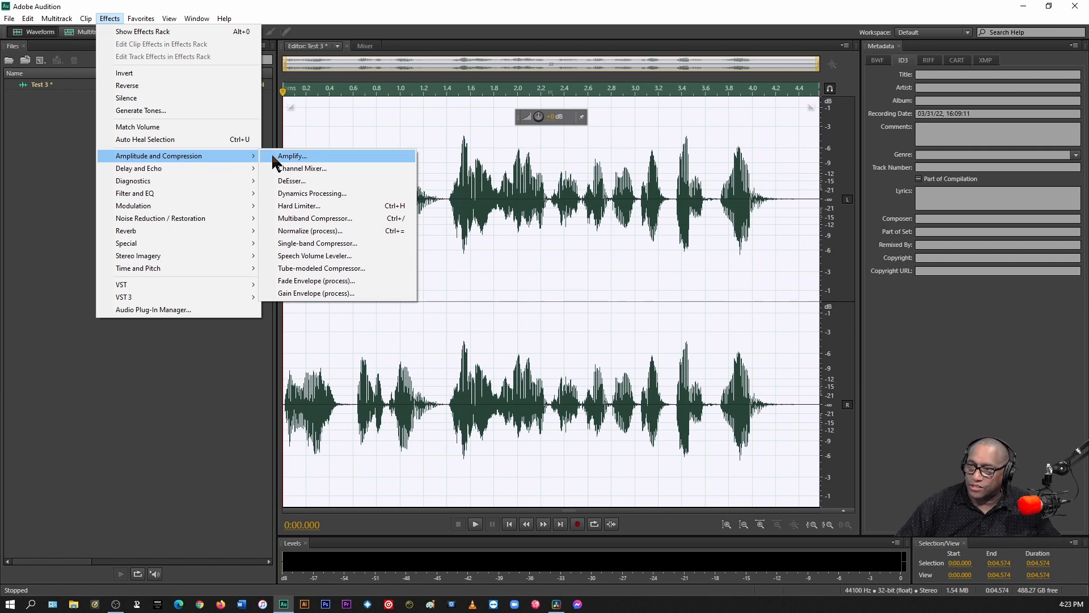
{"action": "left_click", "coordinate": [308, 231]}
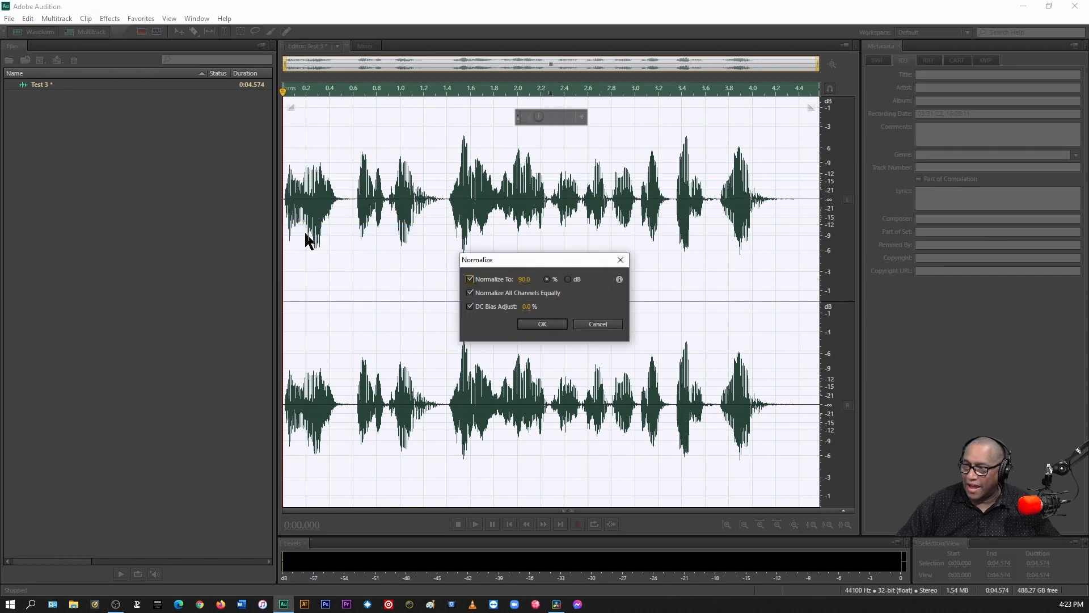
{"action": "left_click", "coordinate": [586, 325]}
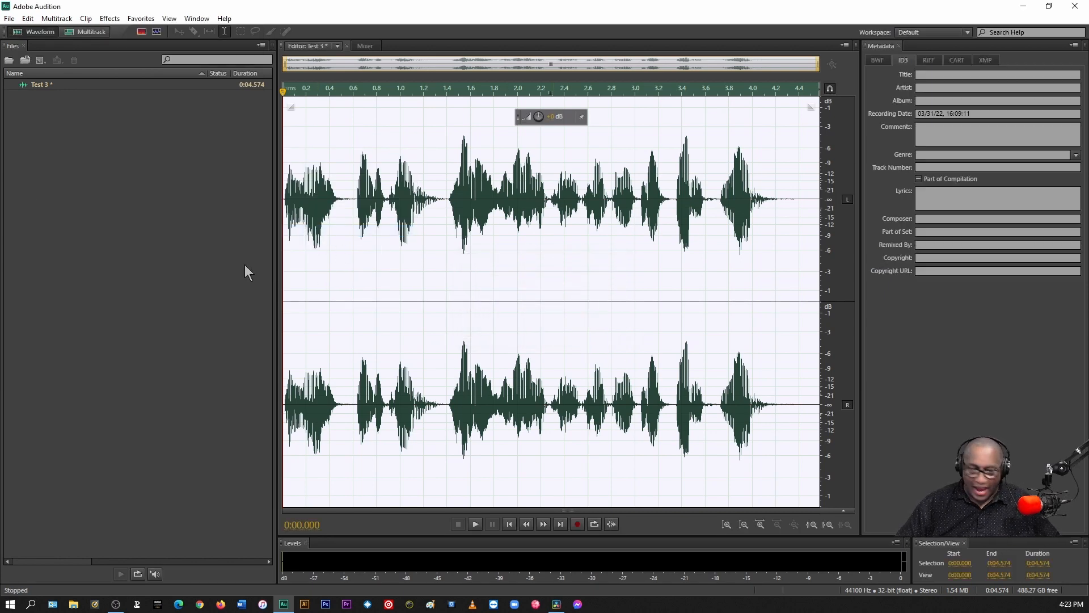
Normalize the selected waveform to 90% with all channels treated equally and DC bias adjustment at 0.0%
{"action": "key", "text": "ctrl+r"}
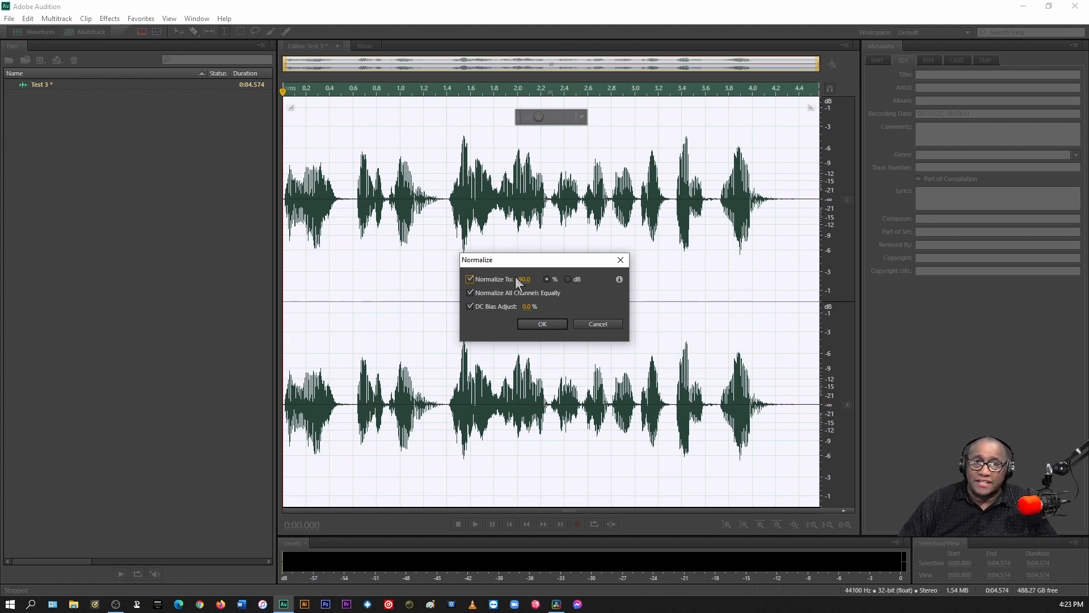
{"action": "left_click", "coordinate": [535, 325]}
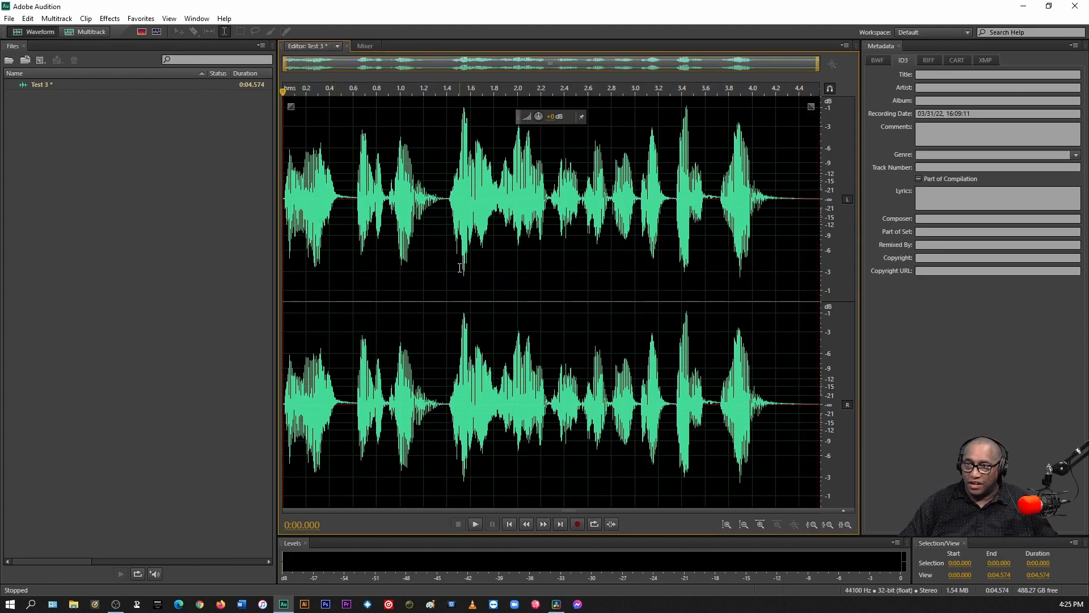
{"action": "left_click", "coordinate": [8, 19]}
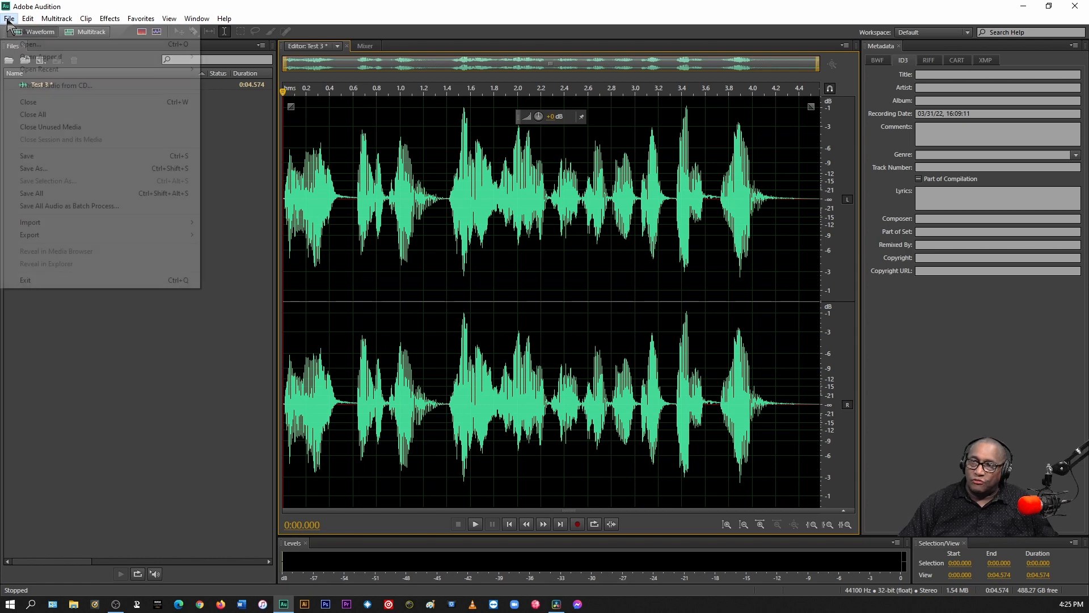
{"action": "left_click", "coordinate": [26, 168]}
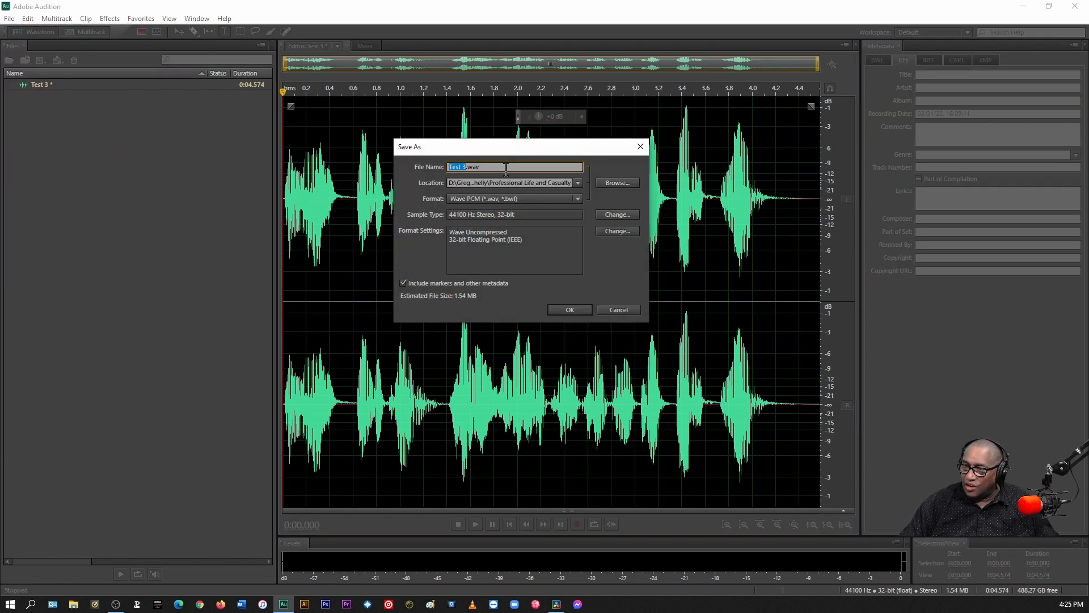
{"action": "left_click", "coordinate": [602, 309]}
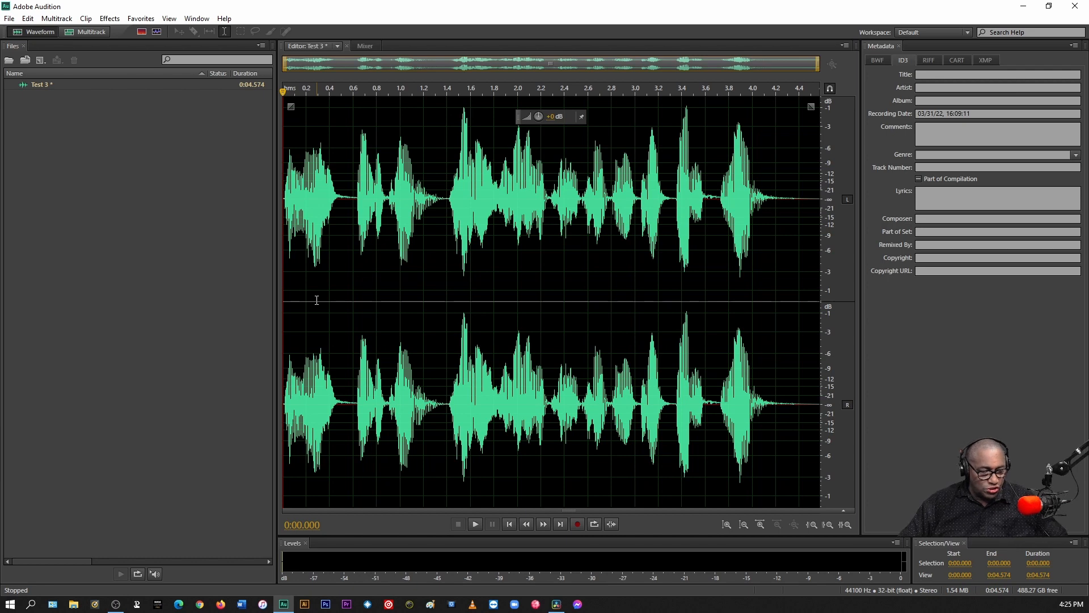
Start saving the clip under a new location and choose the Music folder for Test 3.wav in Wave PCM format
{"action": "key", "text": "ctrl+shift+s"}
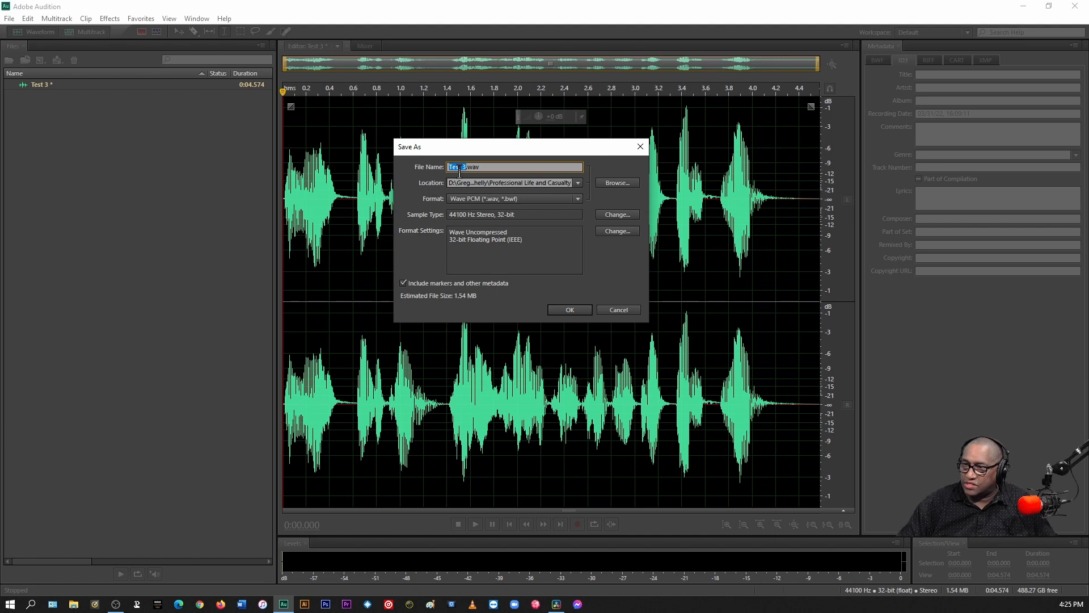
{"action": "left_click_drag", "start_coordinate": [486, 167], "coordinate": [468, 166]}
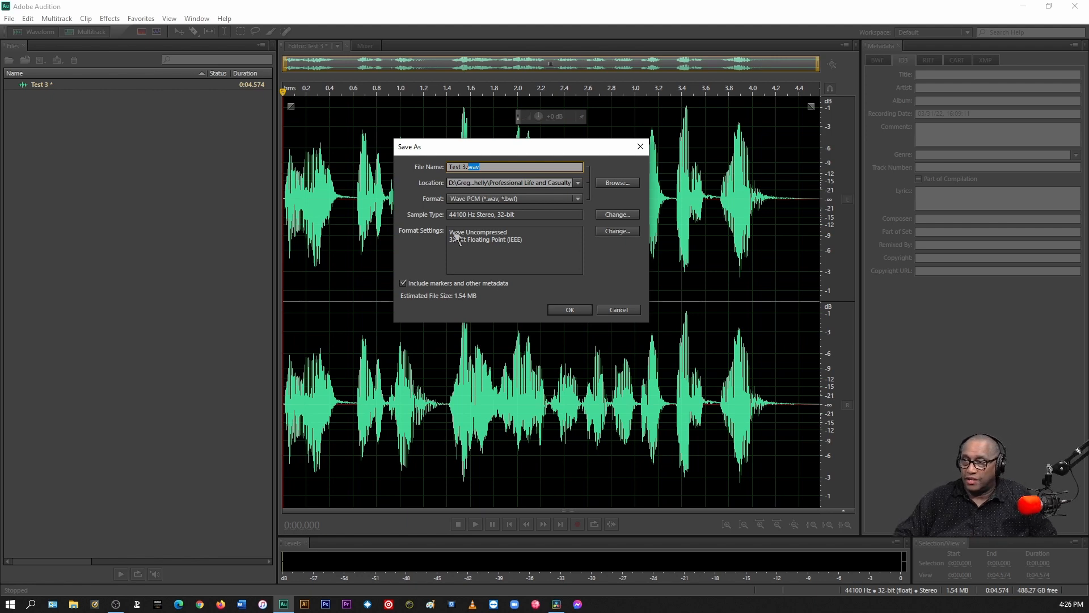
{"action": "left_click", "coordinate": [620, 182]}
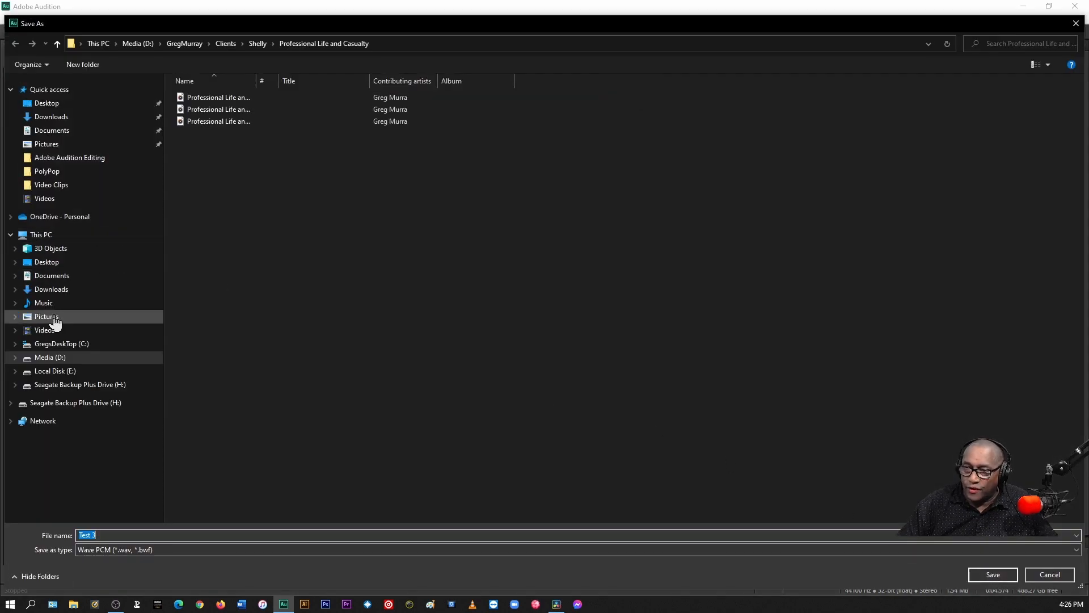
{"action": "left_click", "coordinate": [44, 305]}
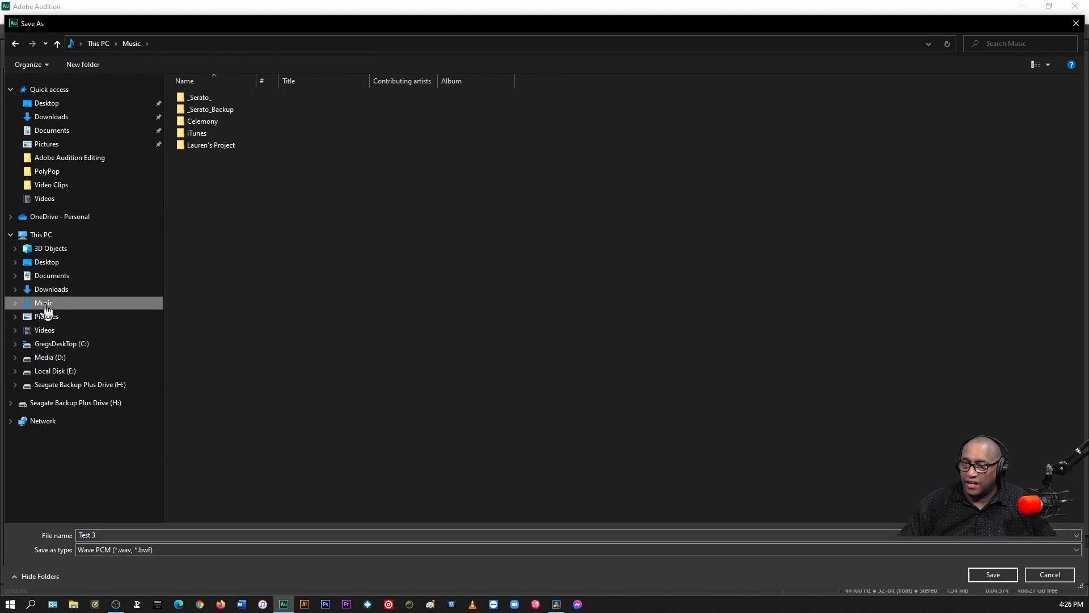
{"action": "left_click", "coordinate": [993, 574]}
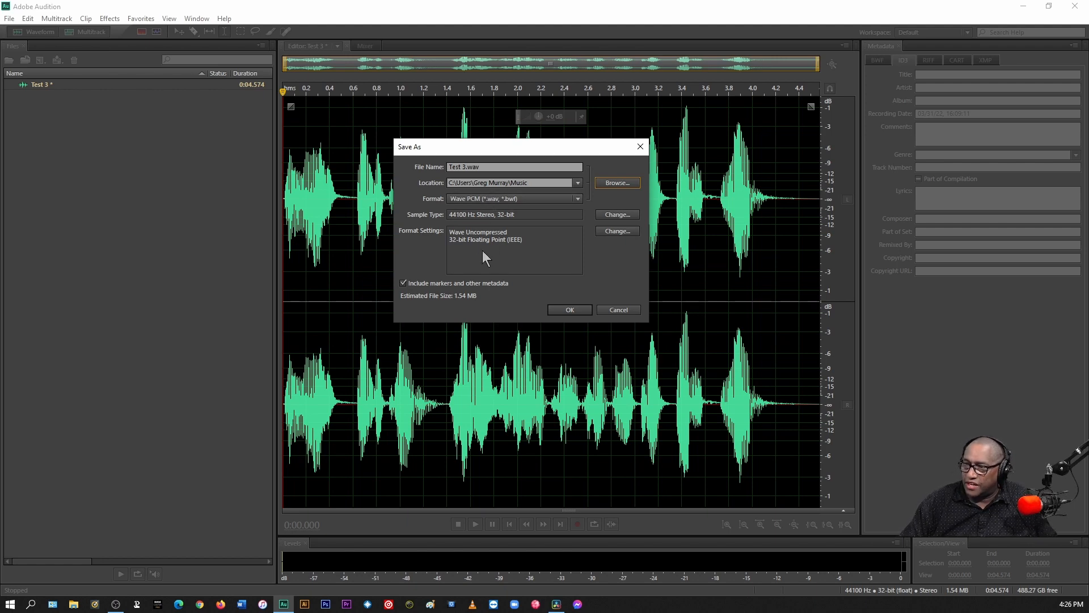
Save the clip as Test 3.mp3 in MP3 Audio format with a constant 320 Kbps (44100 Hz) bitrate and play it back
{"action": "left_click", "coordinate": [475, 199]}
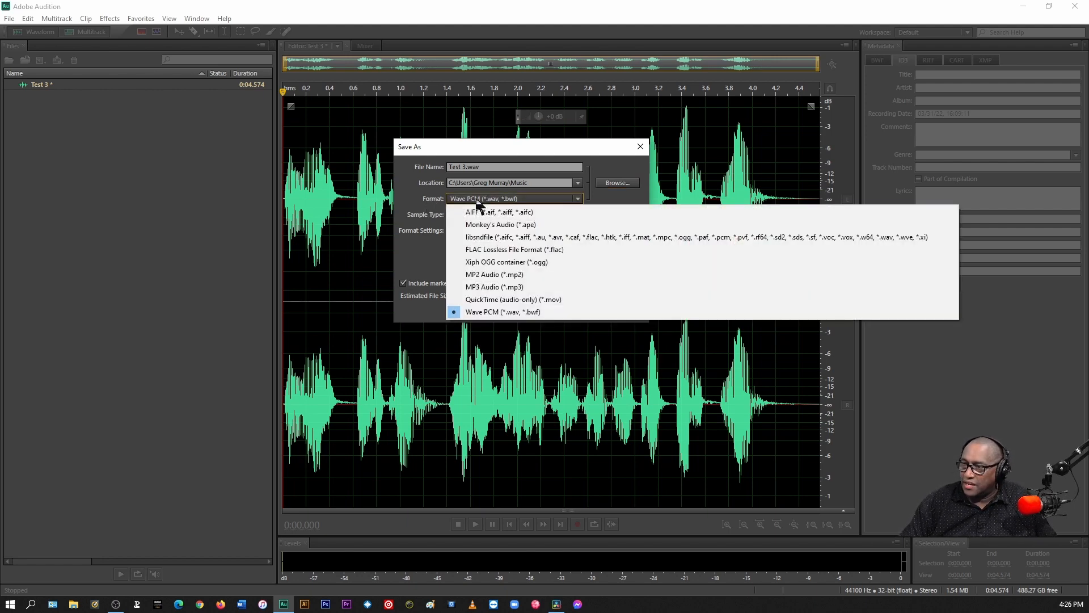
{"action": "left_click", "coordinate": [503, 288]}
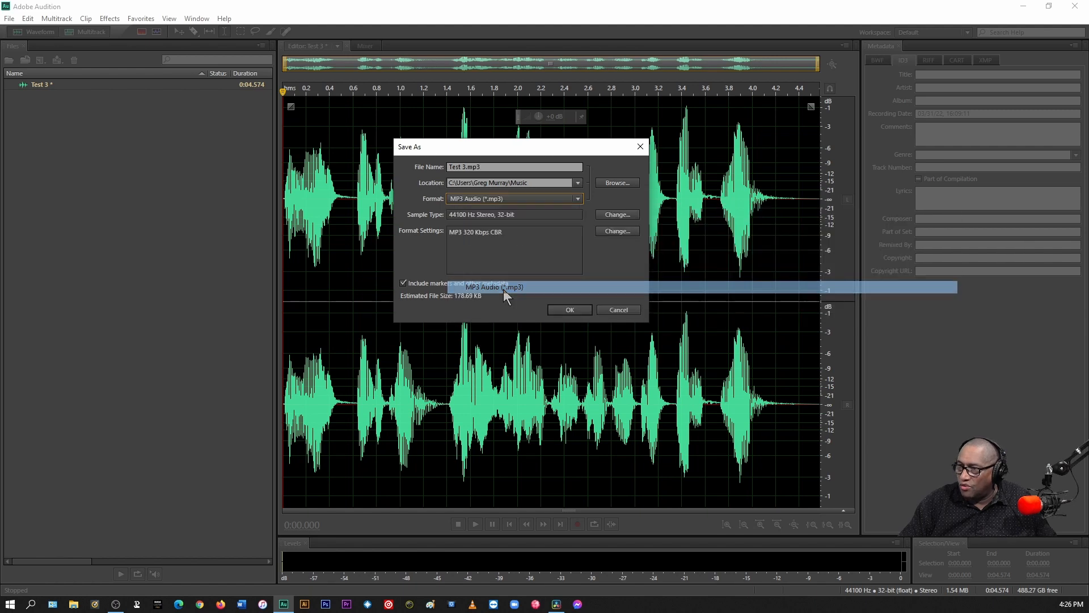
{"action": "left_click", "coordinate": [610, 231]}
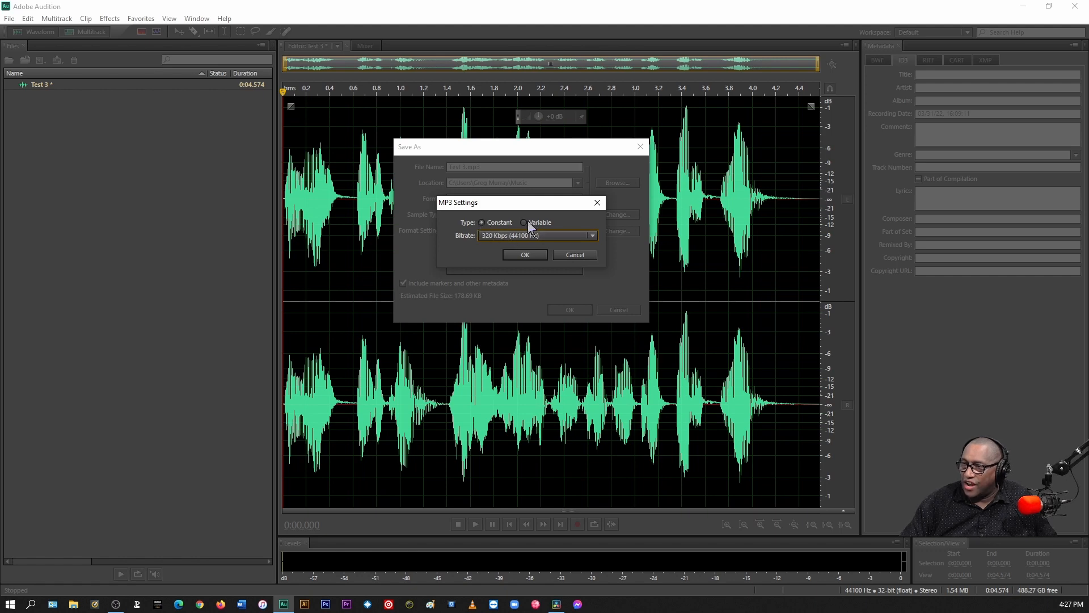
{"action": "left_click", "coordinate": [593, 235]}
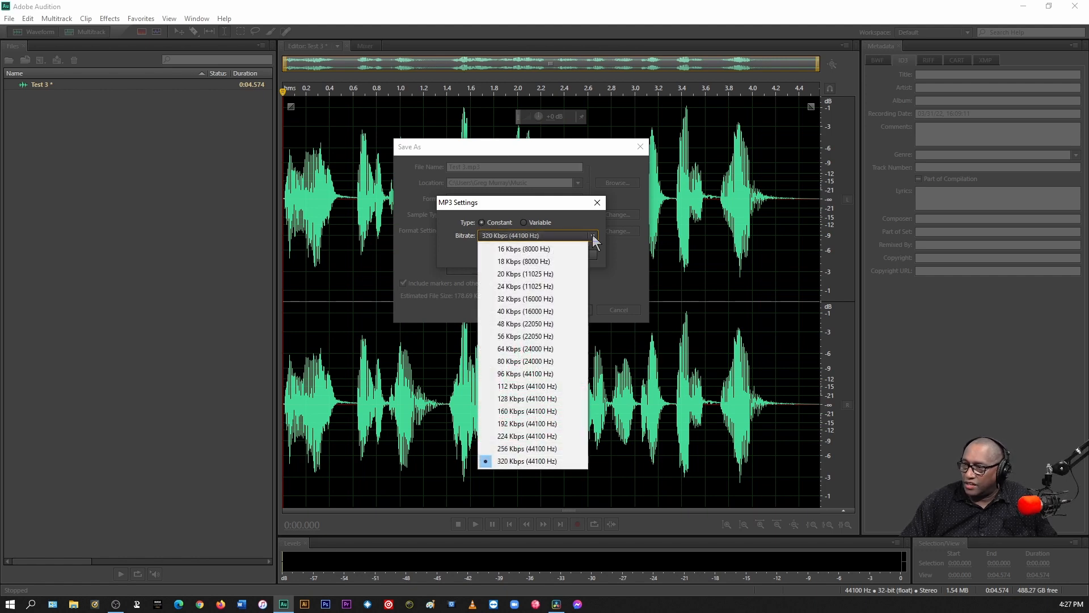
{"action": "left_click", "coordinate": [523, 461]}
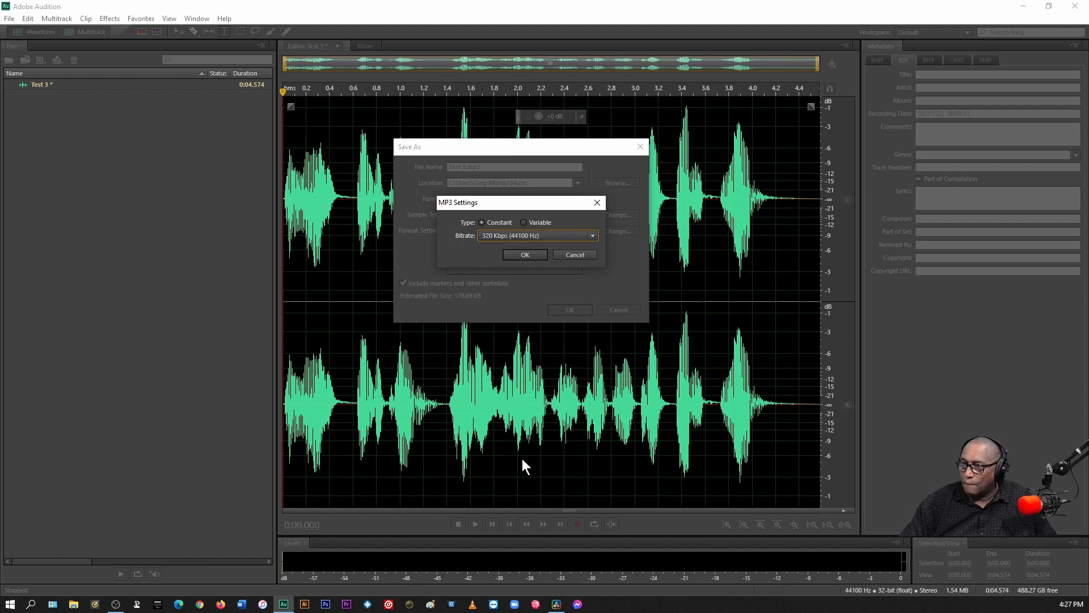
{"action": "left_click", "coordinate": [522, 255]}
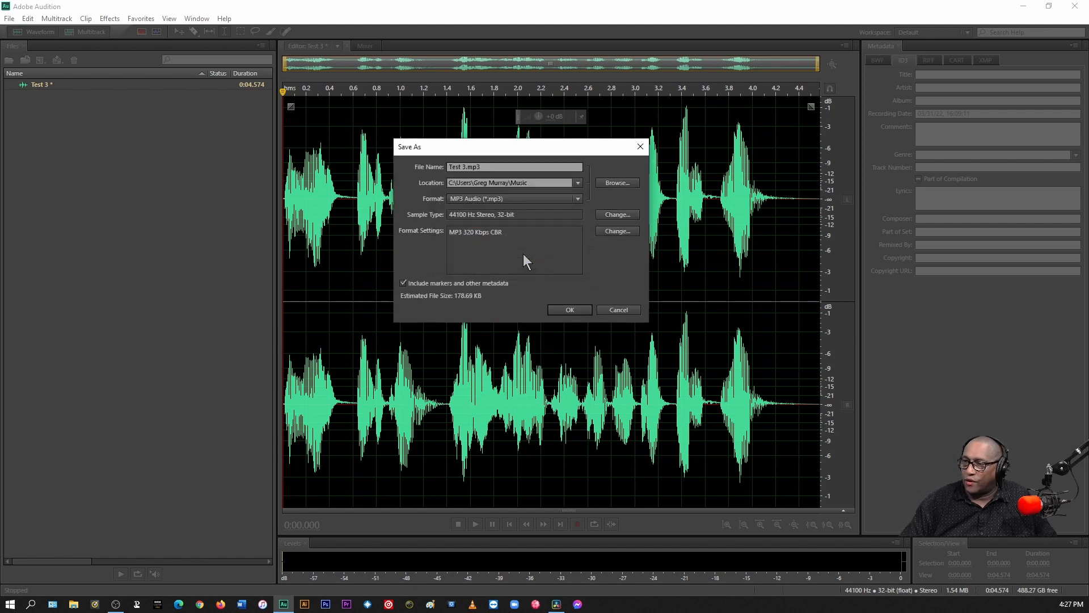
{"action": "left_click", "coordinate": [564, 310]}
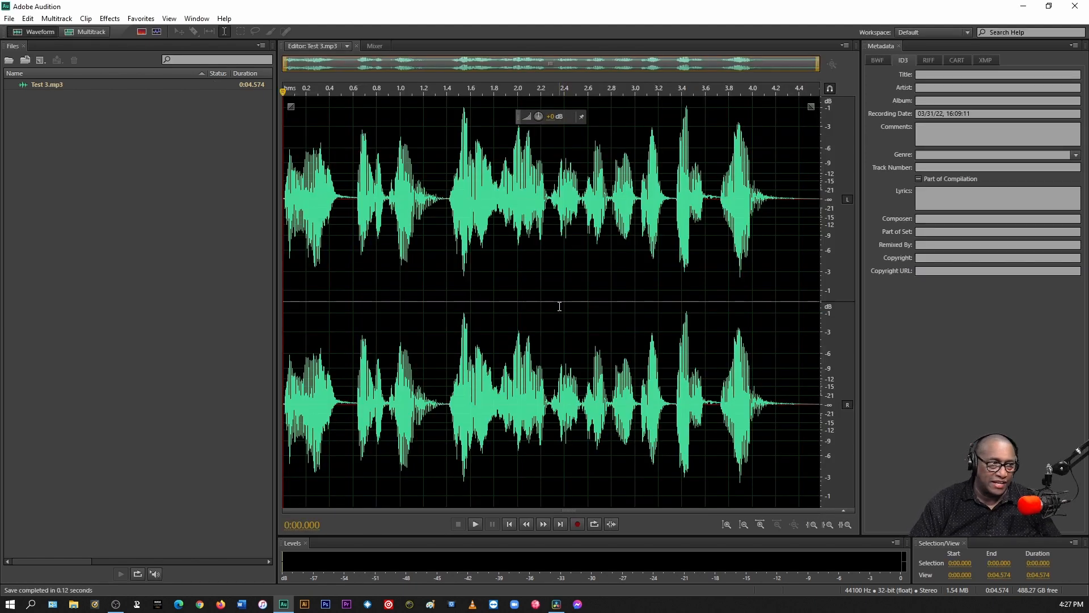
{"action": "key", "text": "space"}
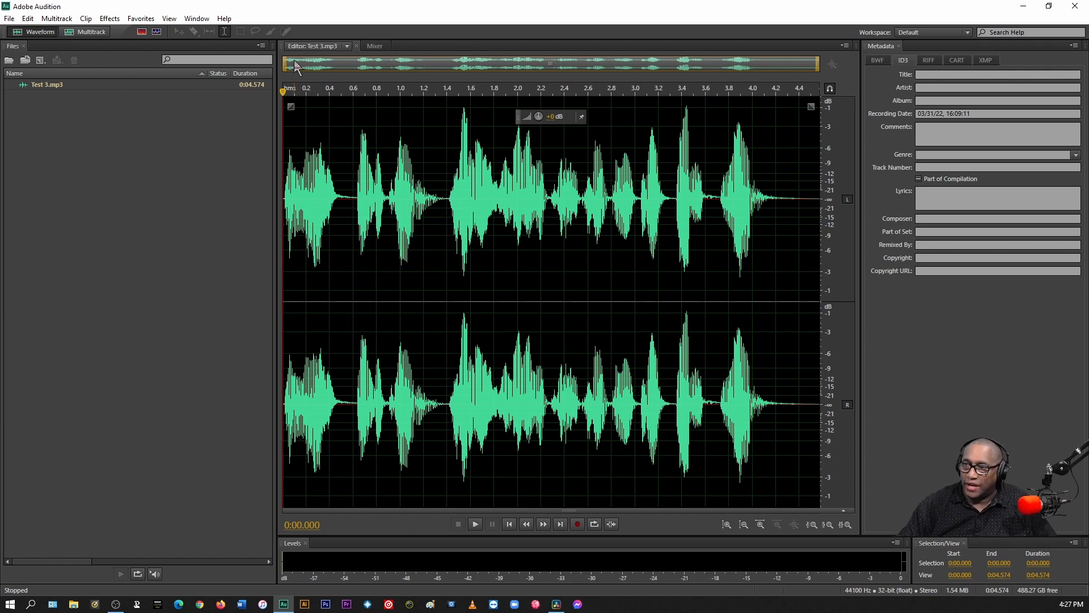
Create a new multitrack session named Test 3 with a 44100 Hz sample rate, 32-bit float depth and a stereo master
{"action": "left_click", "coordinate": [90, 32]}
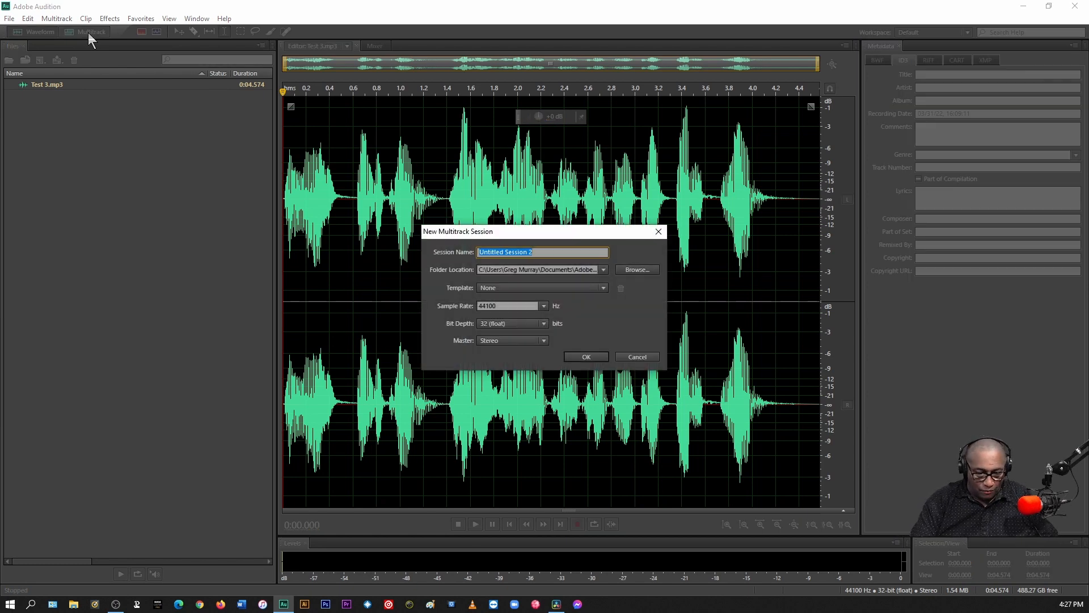
{"action": "type", "text": "Test"}
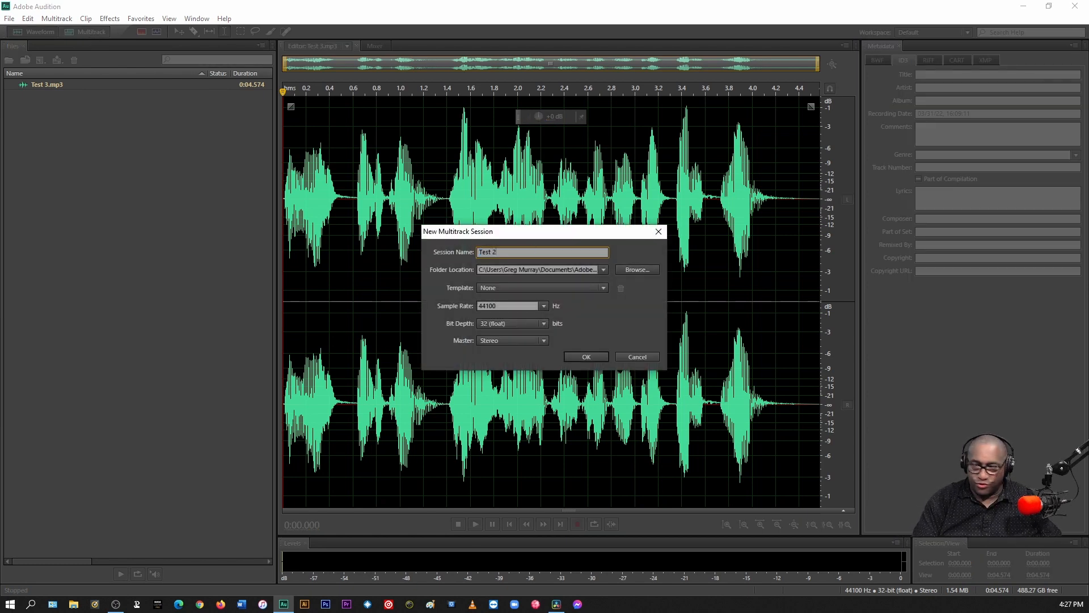
{"action": "key", "text": "BackSpace"}
{"action": "type", "text": "3"}
{"action": "left_click", "coordinate": [586, 356]}
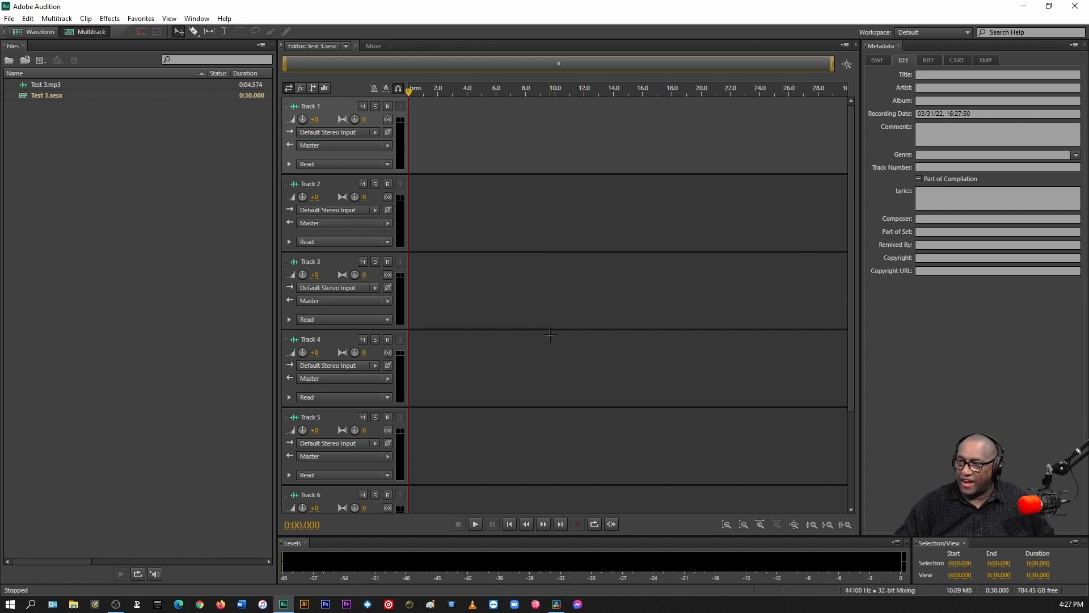
Place Test 3.mp3 on Track 1 at the very start of the session timeline and play it
{"action": "left_click", "coordinate": [40, 95]}
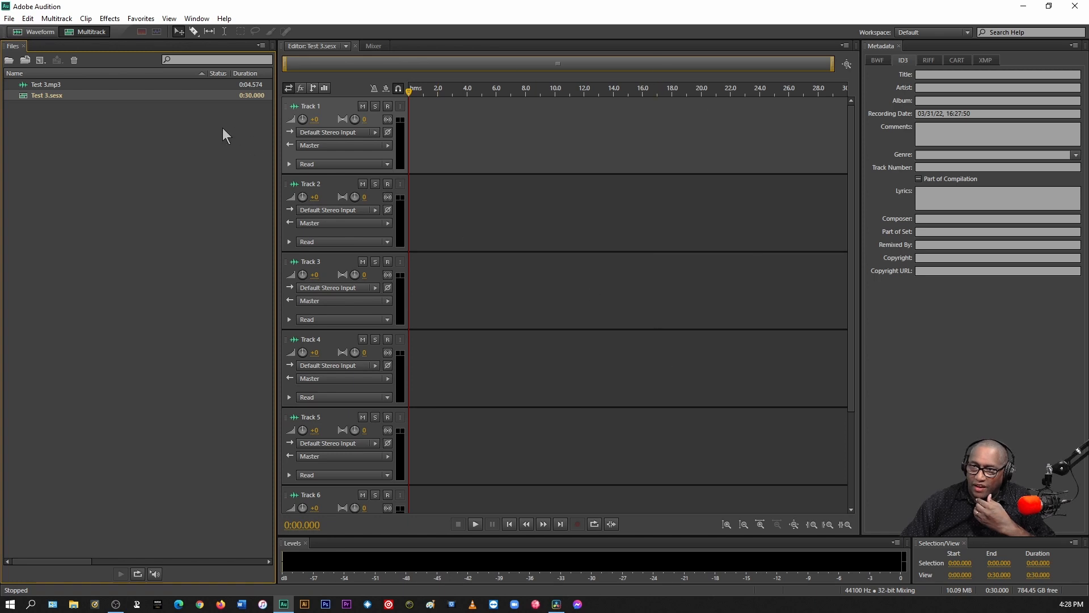
{"action": "left_click", "coordinate": [49, 86]}
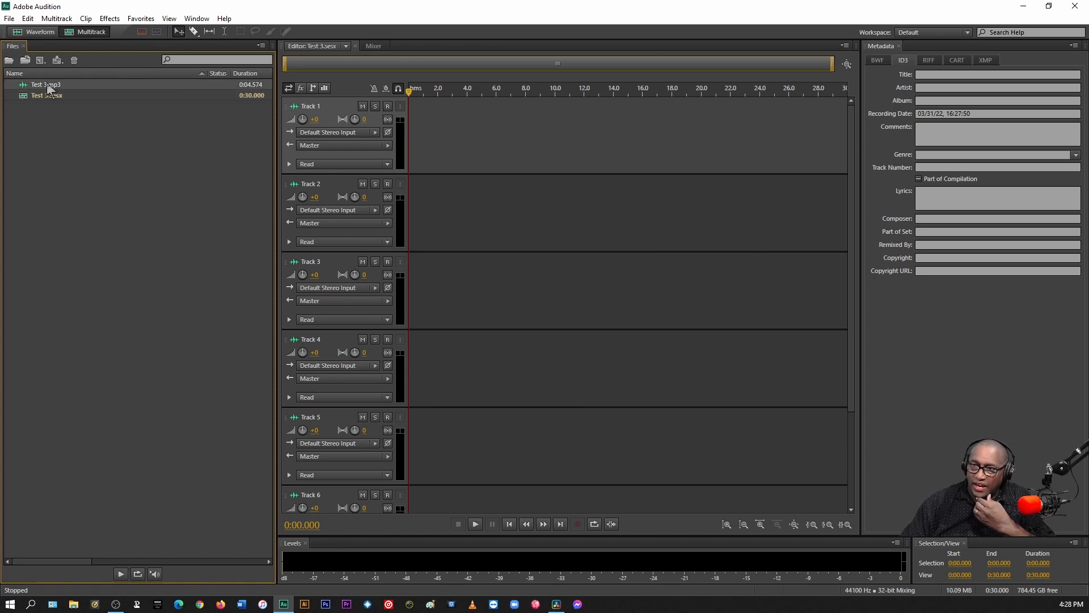
{"action": "left_click_drag", "start_coordinate": [49, 89], "coordinate": [457, 132]}
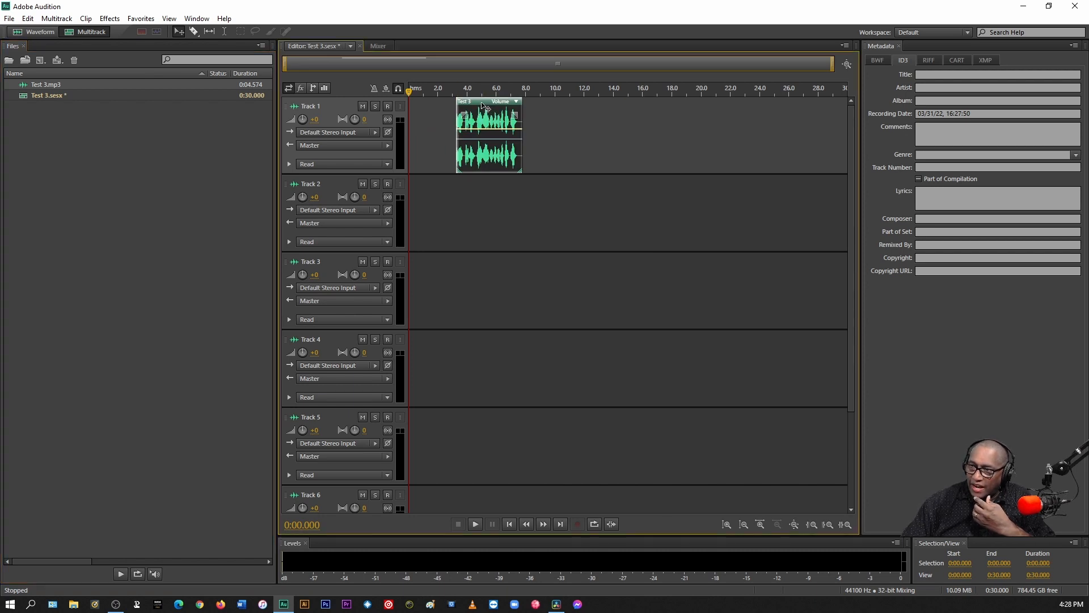
{"action": "left_click_drag", "start_coordinate": [485, 107], "coordinate": [438, 107]}
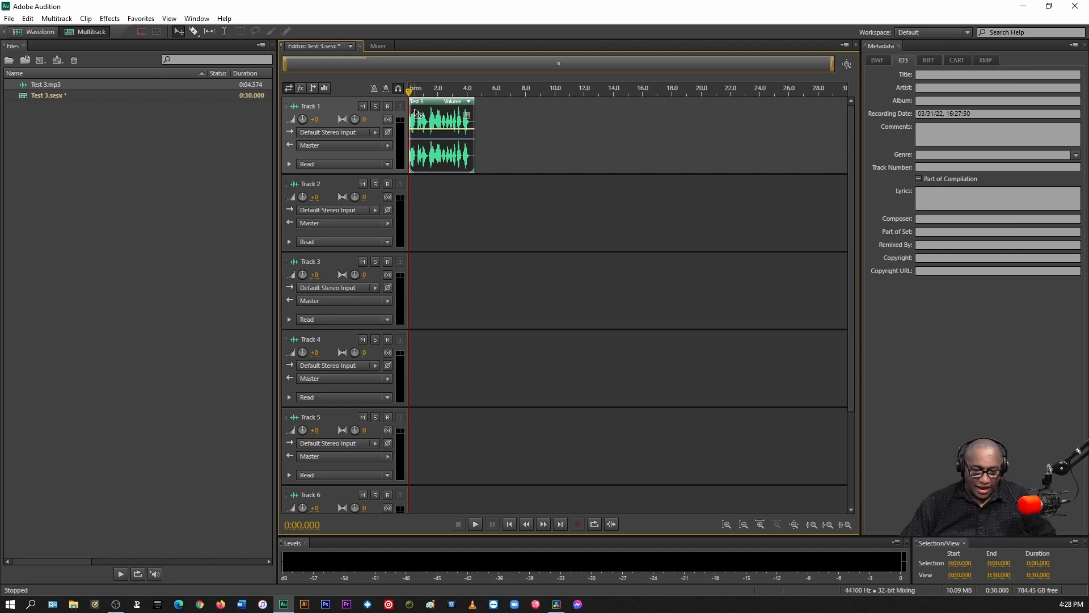
{"action": "key", "text": "space"}
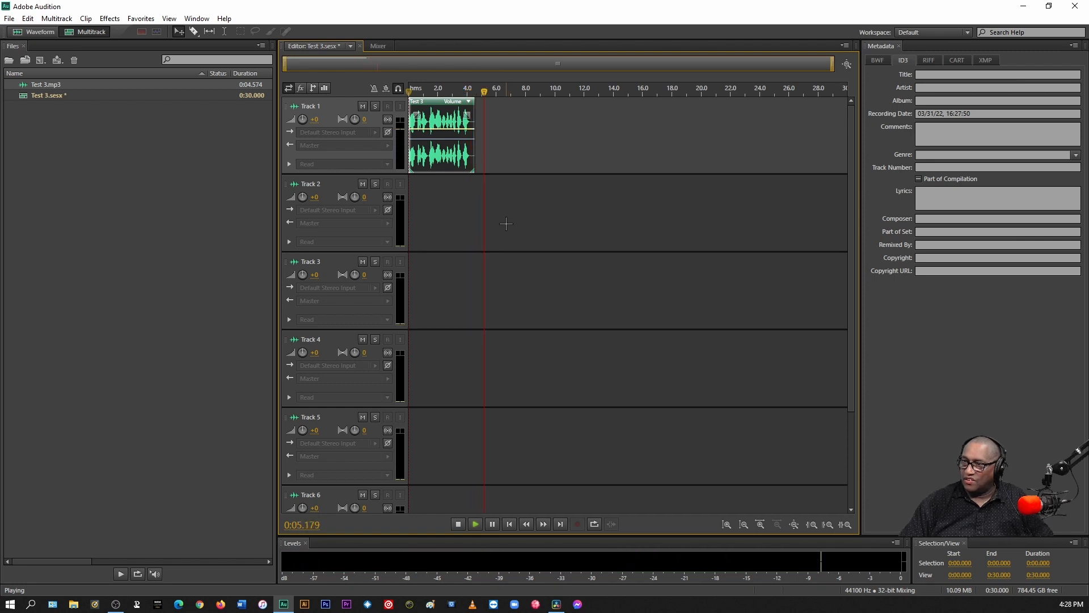
{"action": "key", "text": "space"}
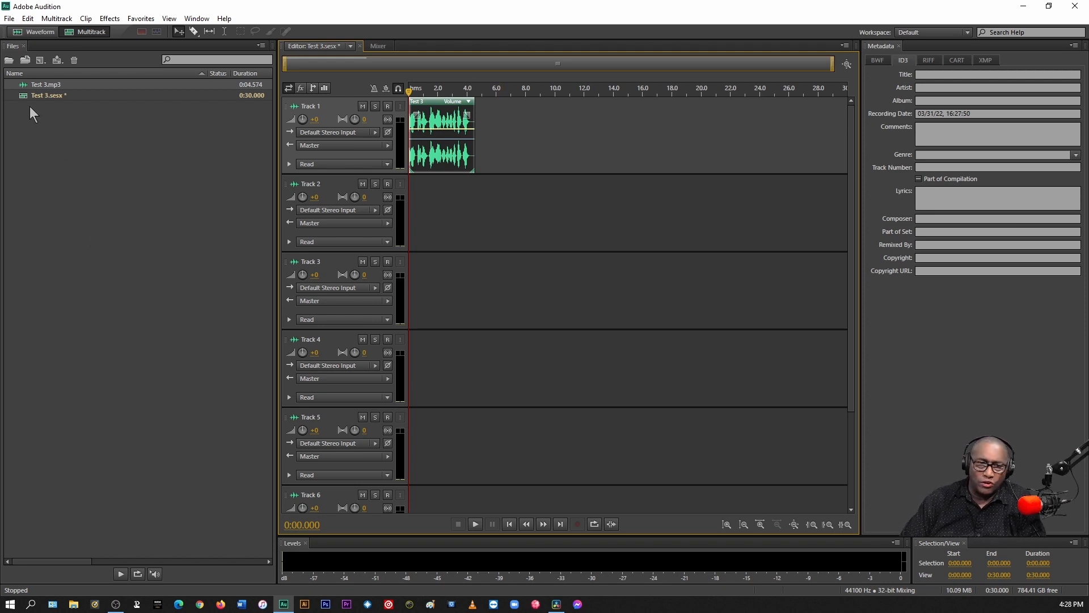
Import the file 21 THX Sound _ Sound Effect from the Sound Effects folder inside 000 AAA My Music on Local Disk (E:)
{"action": "left_click", "coordinate": [25, 59]}
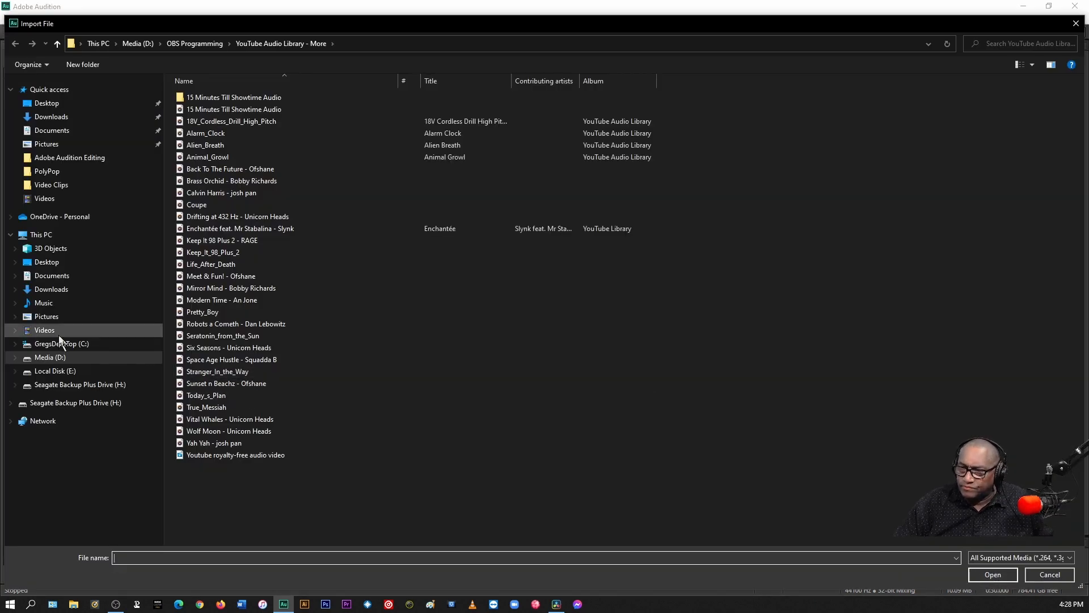
{"action": "left_click", "coordinate": [52, 371]}
{"action": "double_click", "coordinate": [207, 121]}
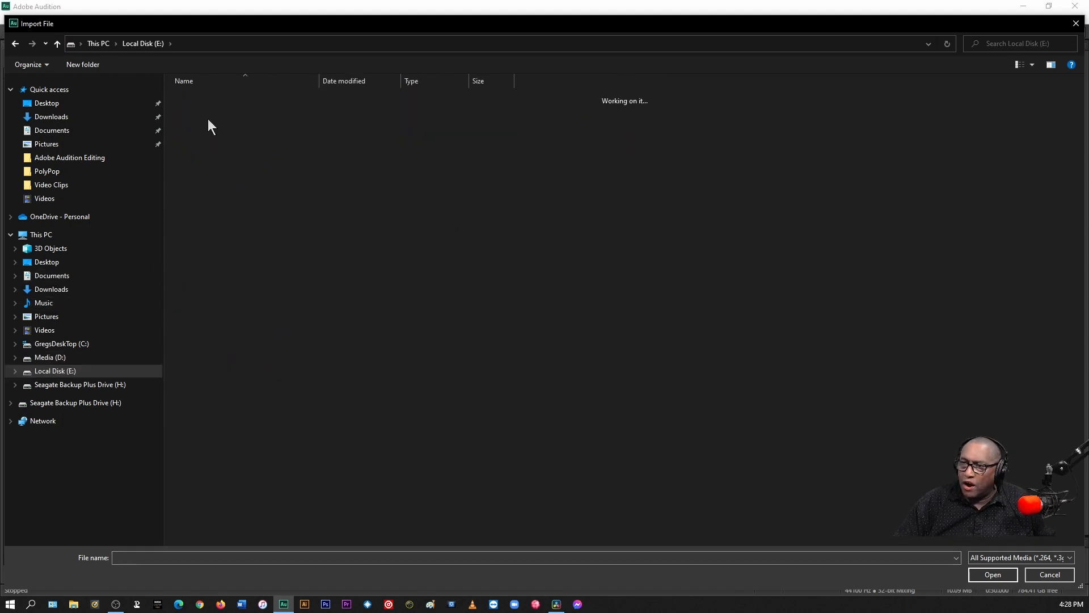
{"action": "scroll", "coordinate": [241, 307], "scroll_direction": "down", "scroll_amount": 3}
{"action": "scroll", "coordinate": [244, 314], "scroll_direction": "down", "scroll_amount": 5}
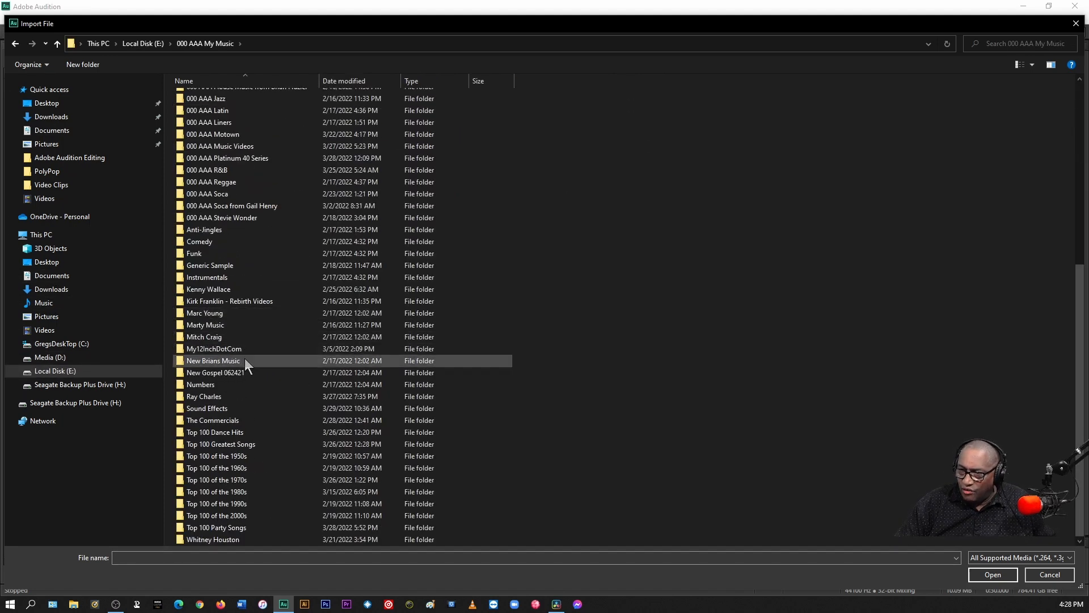
{"action": "double_click", "coordinate": [210, 410]}
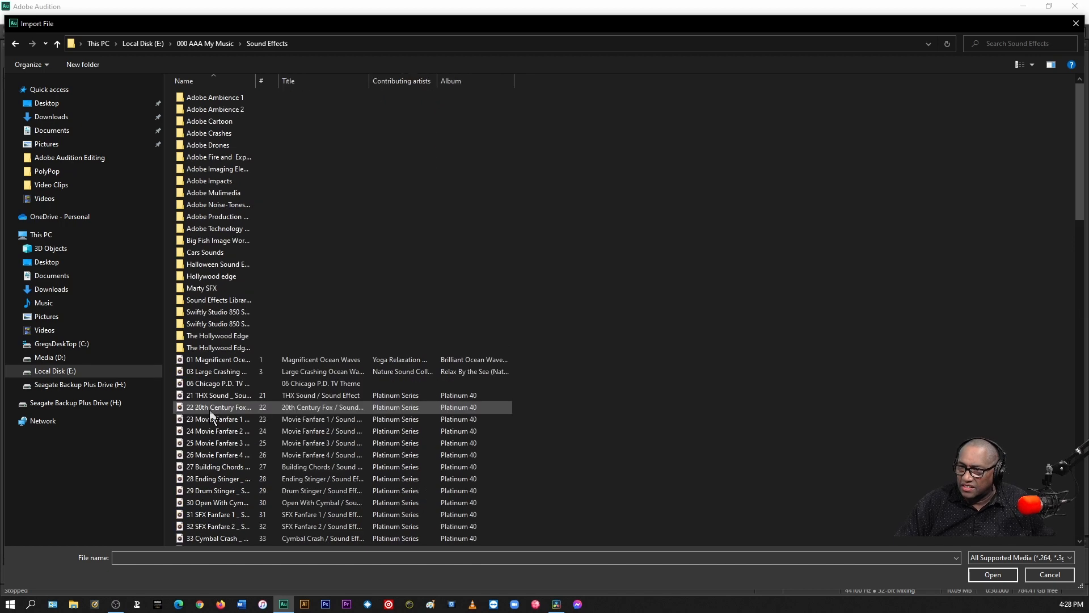
{"action": "left_click_drag", "start_coordinate": [259, 72], "coordinate": [485, 96]}
{"action": "scroll", "coordinate": [403, 450], "scroll_direction": "down", "scroll_amount": 3}
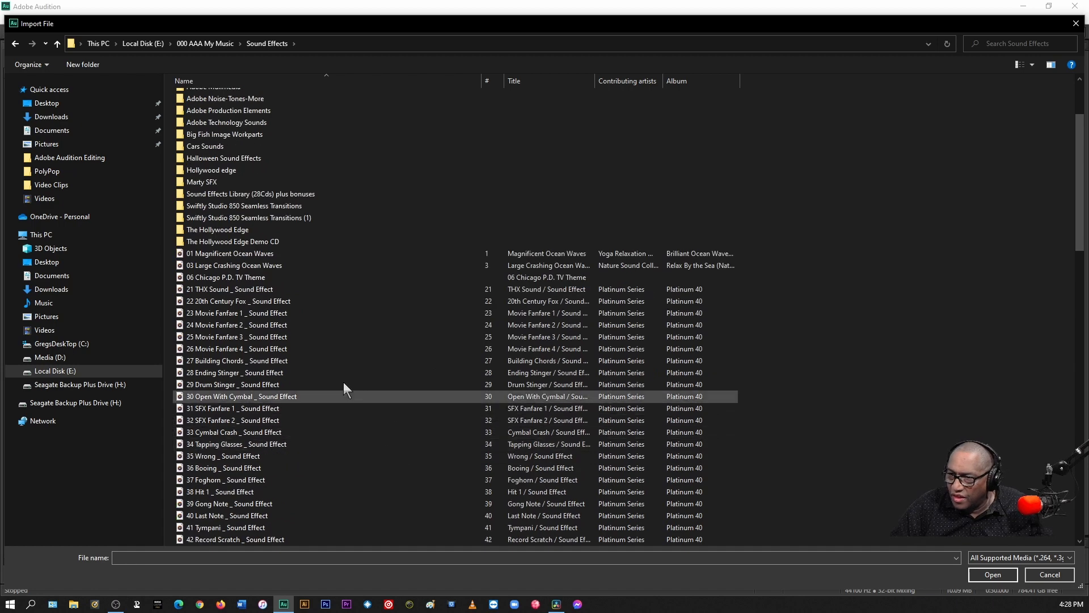
{"action": "left_click", "coordinate": [242, 288]}
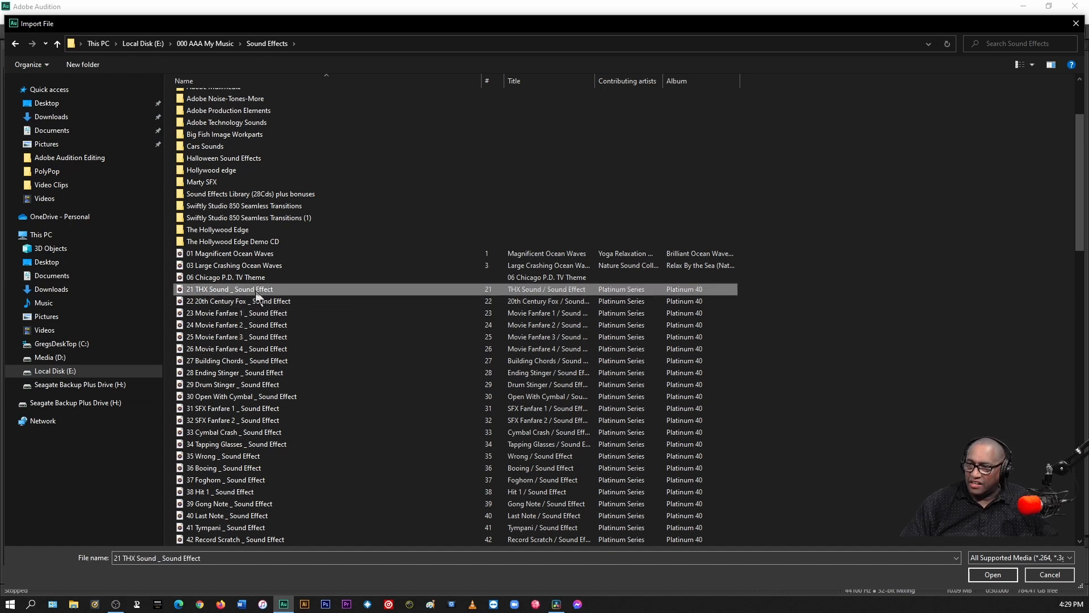
{"action": "left_click", "coordinate": [995, 577]}
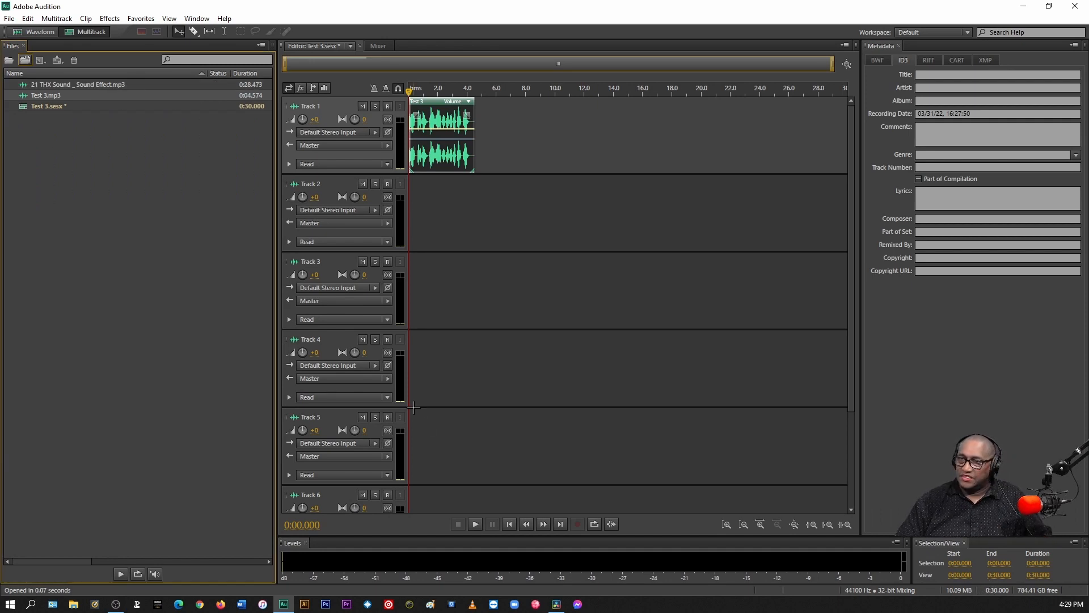
Add the 21 THX Sound _ Sound Effect.mp3 clip to Track 2, aligned with the start of the timeline
{"action": "left_click_drag", "start_coordinate": [68, 87], "coordinate": [517, 220]}
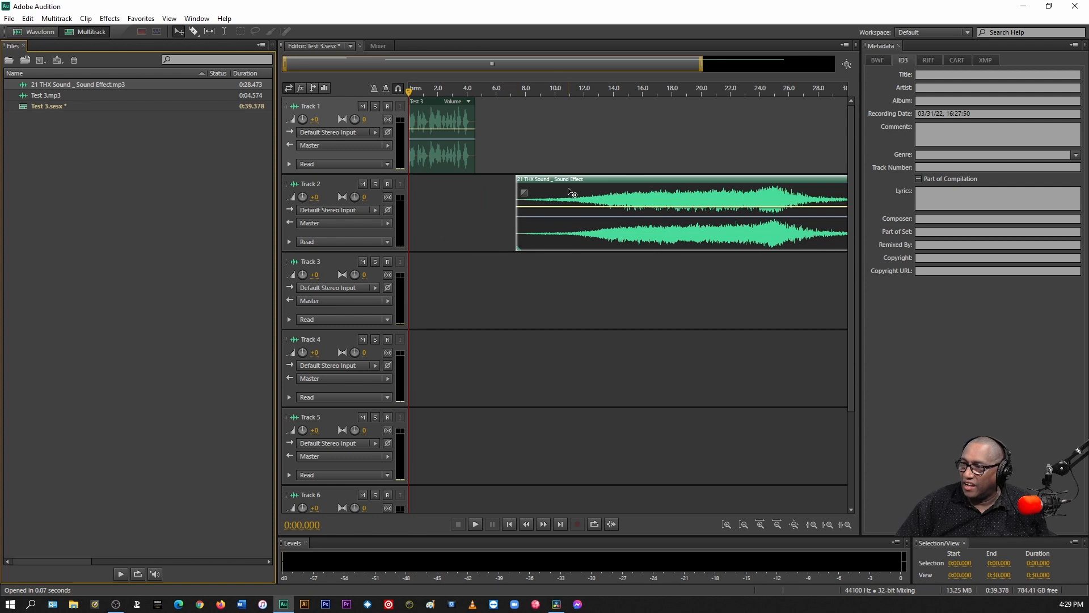
{"action": "left_click_drag", "start_coordinate": [571, 193], "coordinate": [451, 193]}
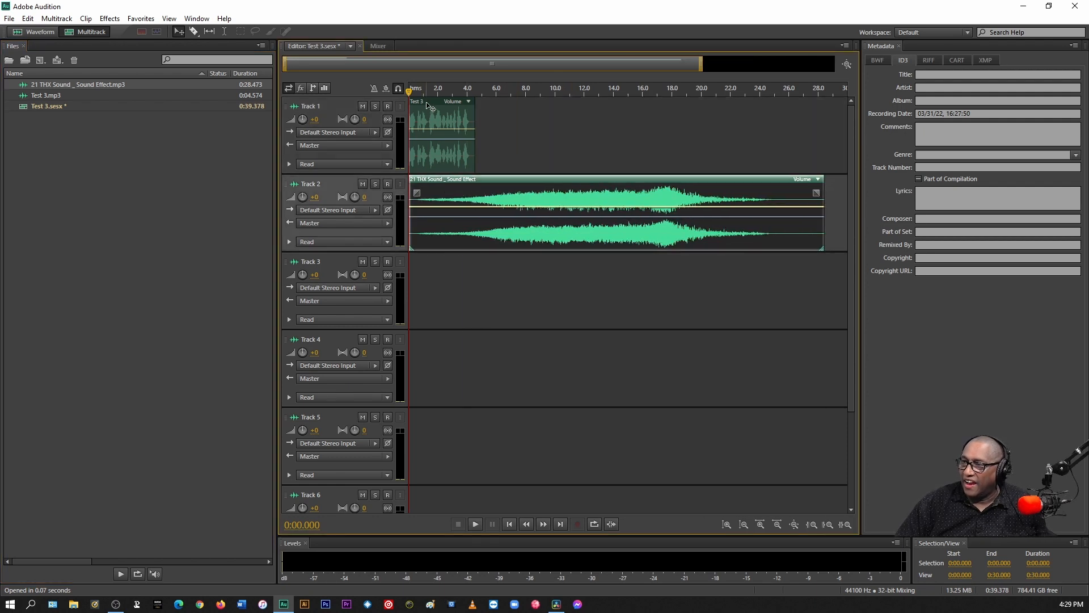
Move the Test 3 voice clip on Track 1 to start at about 13.4 seconds and play the mix
{"action": "left_click", "coordinate": [440, 104]}
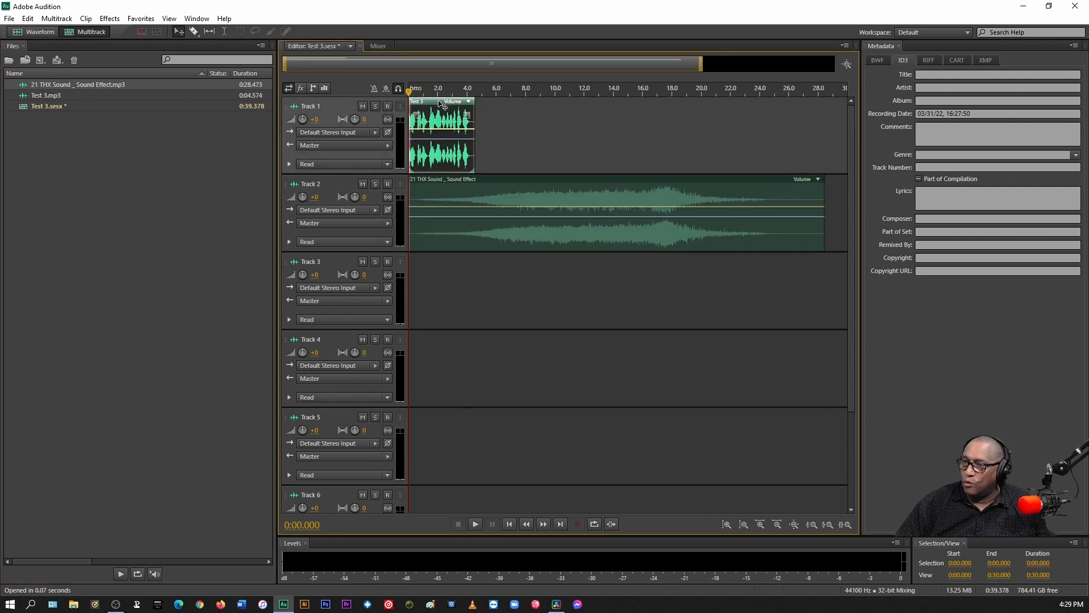
{"action": "left_click_drag", "start_coordinate": [440, 103], "coordinate": [639, 134]}
{"action": "key", "text": "space"}
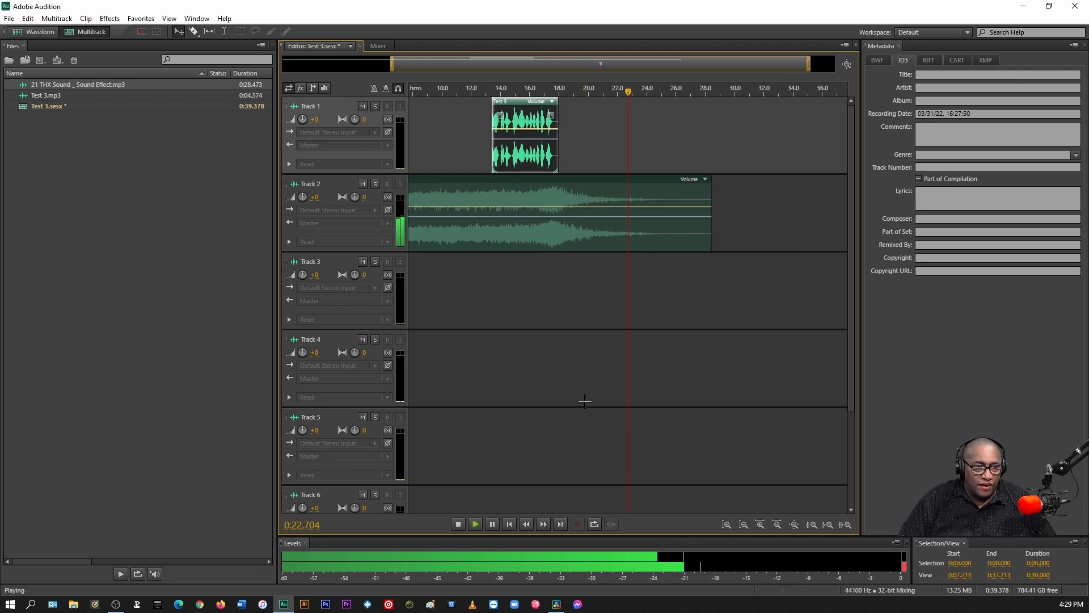
{"action": "key", "text": "space"}
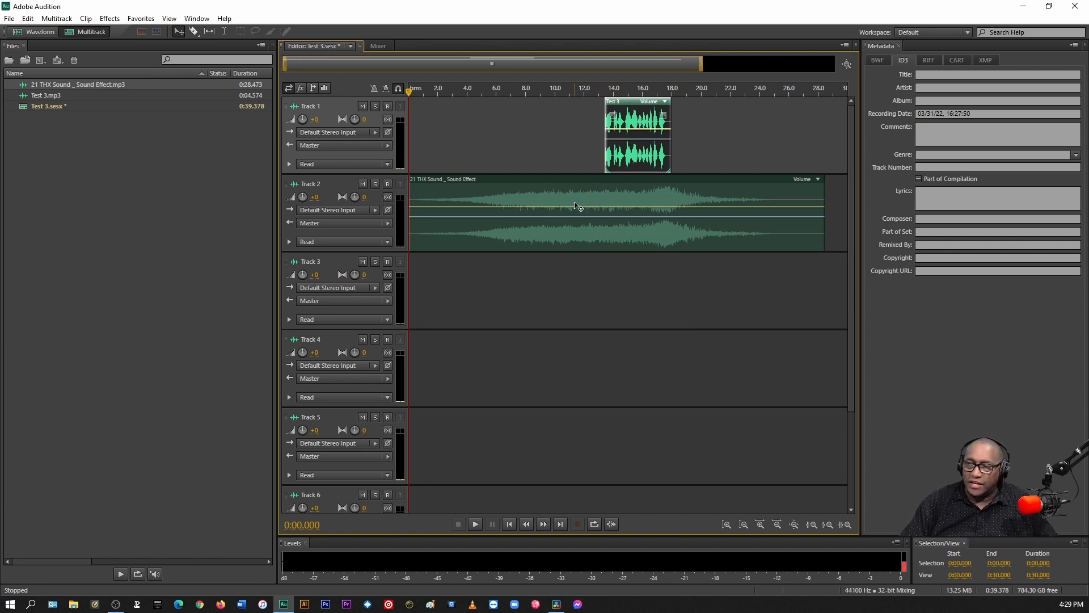
Set Track 2's volume to -10 dB as a trial and reset it to 0 dB
{"action": "left_click", "coordinate": [315, 198]}
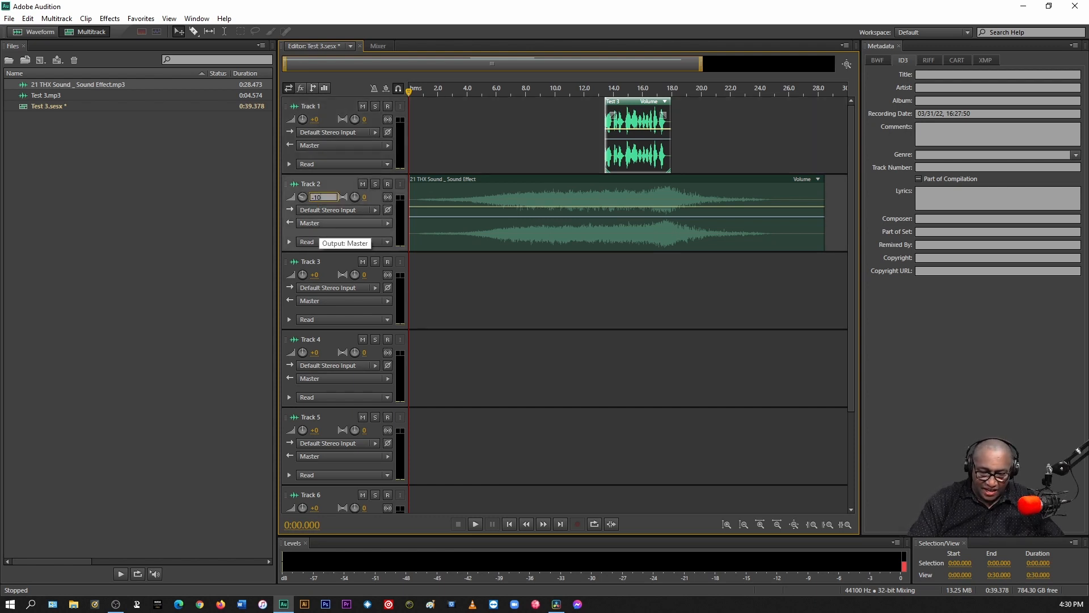
{"action": "key", "text": "Return"}
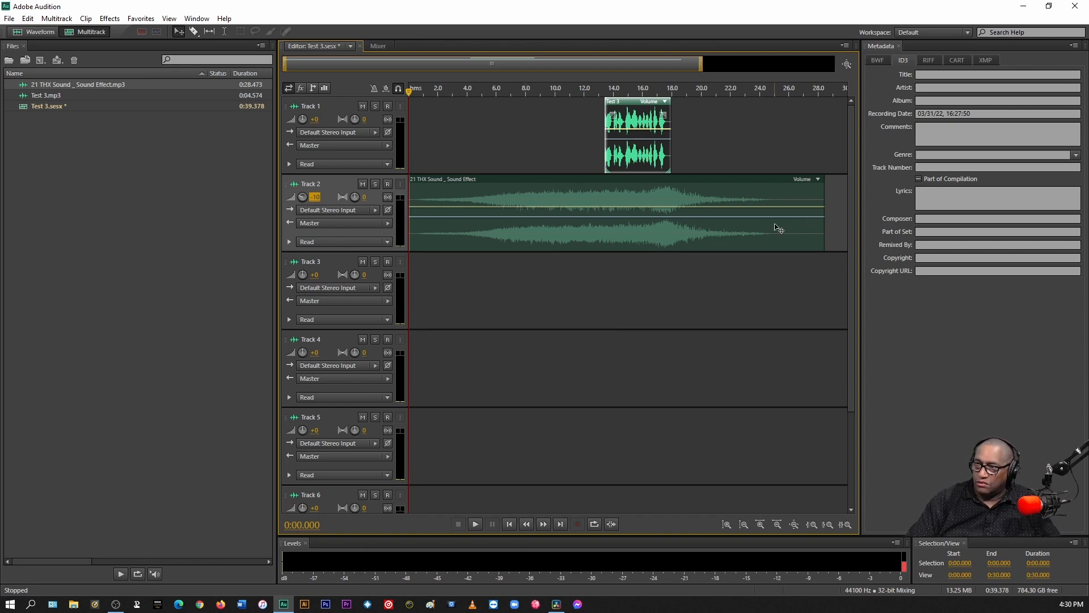
{"action": "left_click_drag", "start_coordinate": [702, 64], "coordinate": [833, 63]}
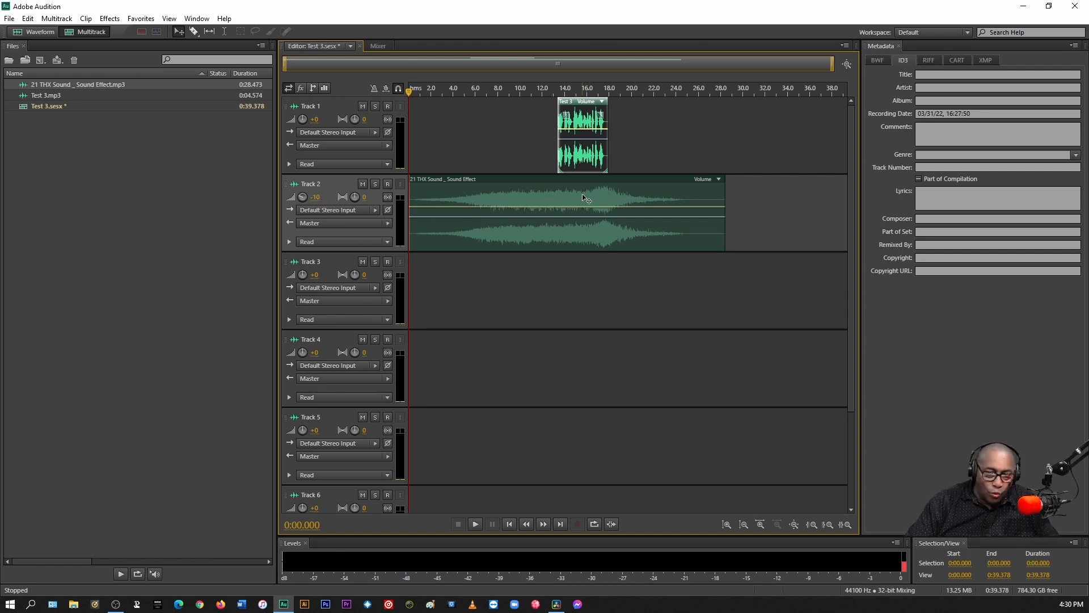
{"action": "left_click", "coordinate": [314, 197]}
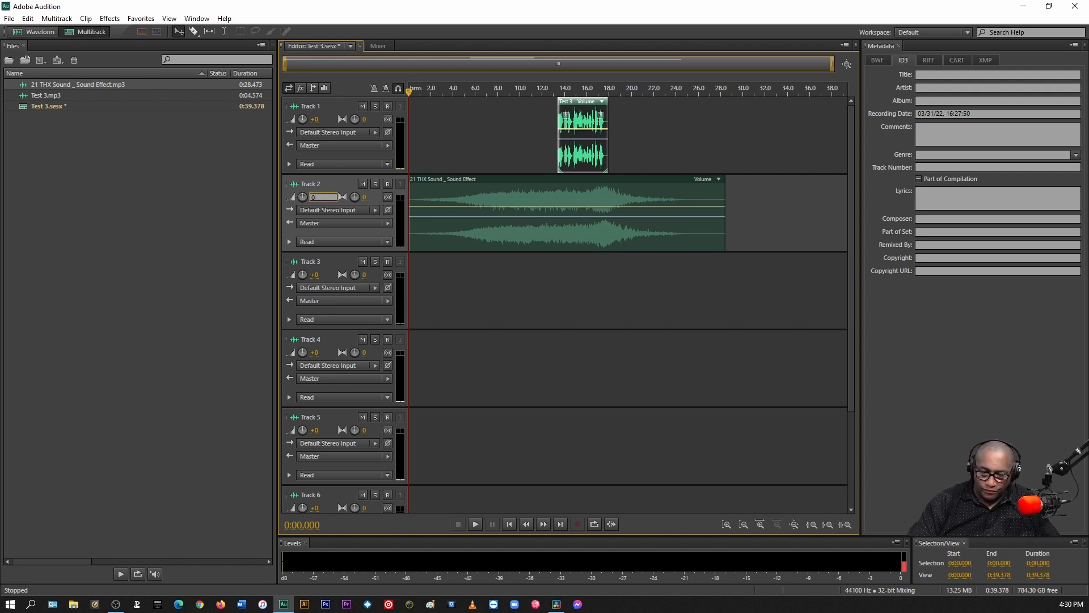
{"action": "key", "text": "Return"}
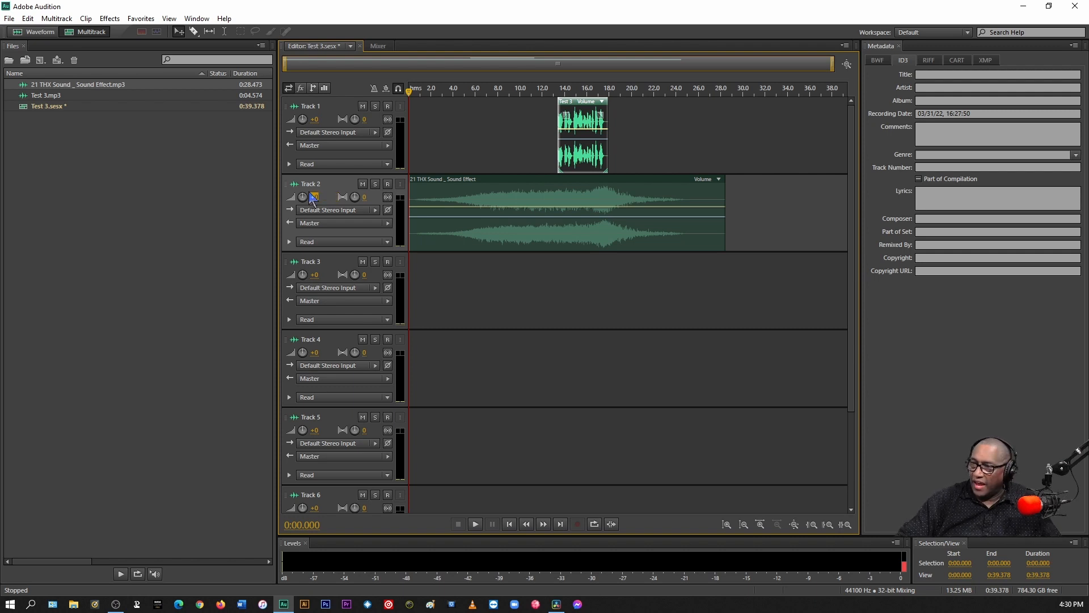
Lower the THX sound effect clip's volume on Track 2 to about -10.8 dB, playing the mix from about 10 seconds to check it
{"action": "left_click", "coordinate": [562, 211]}
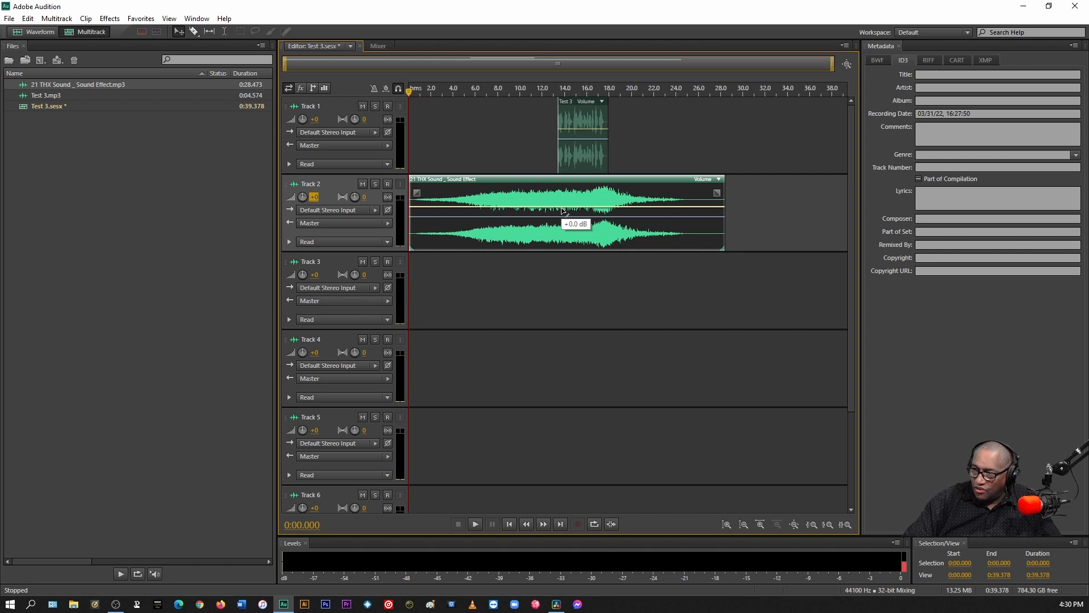
{"action": "left_click_drag", "start_coordinate": [562, 211], "coordinate": [563, 225]}
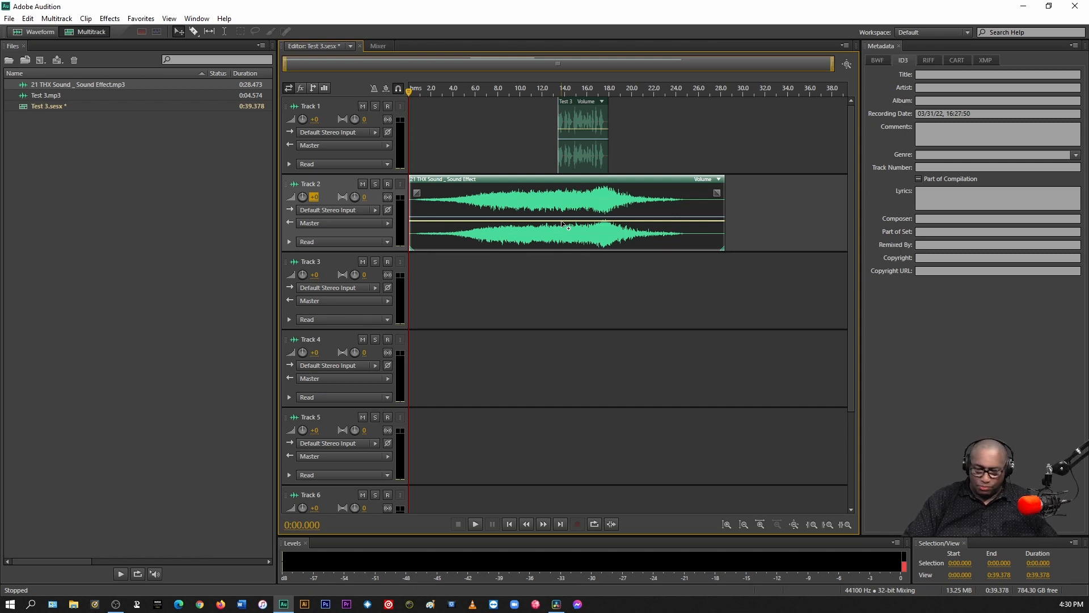
{"action": "left_click", "coordinate": [522, 90]}
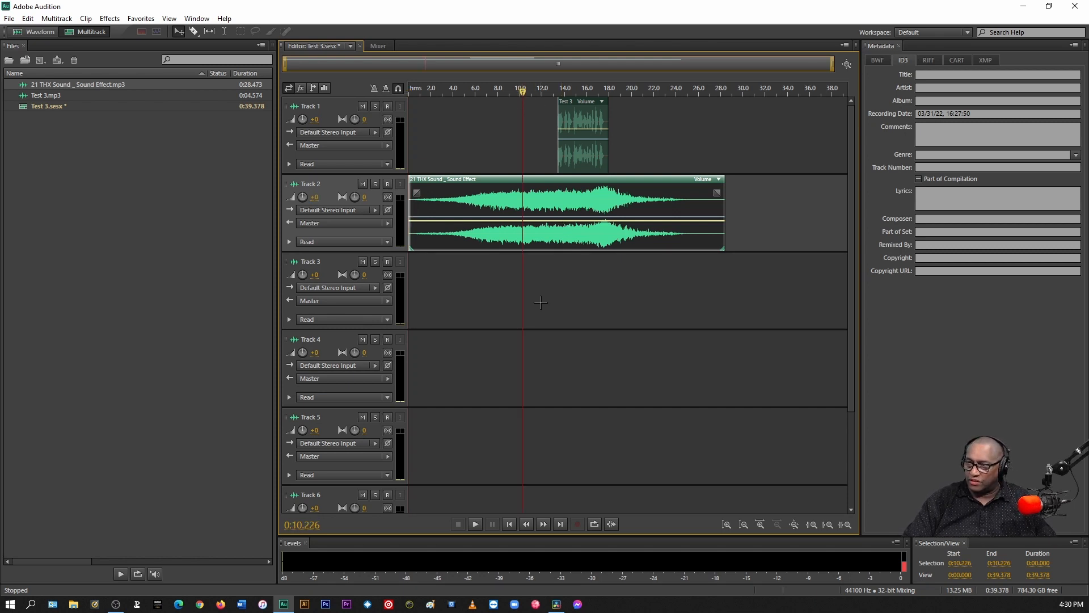
{"action": "key", "text": "space"}
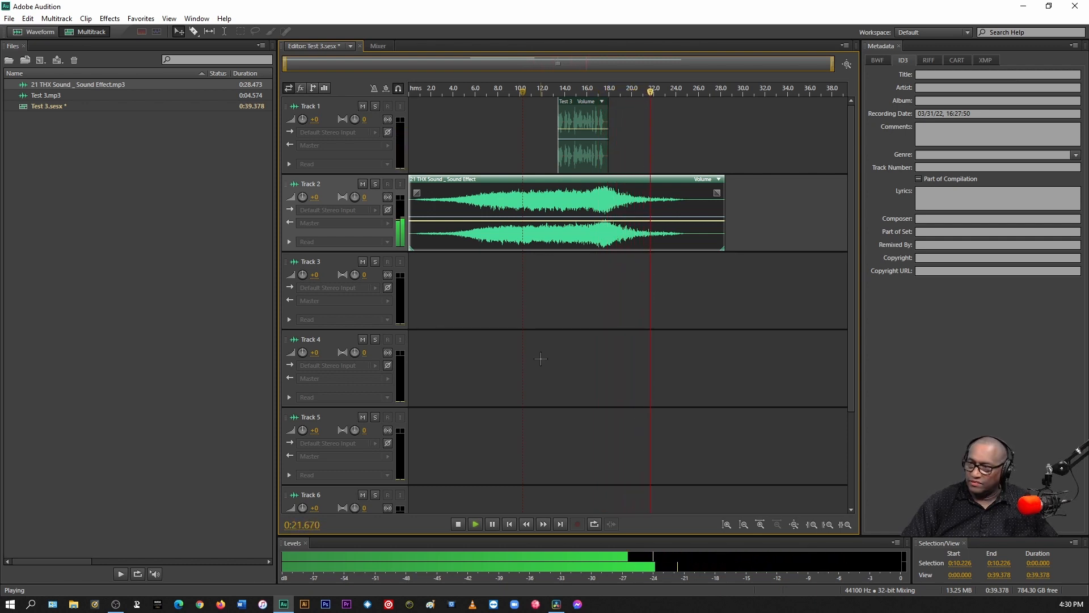
{"action": "key", "text": "space"}
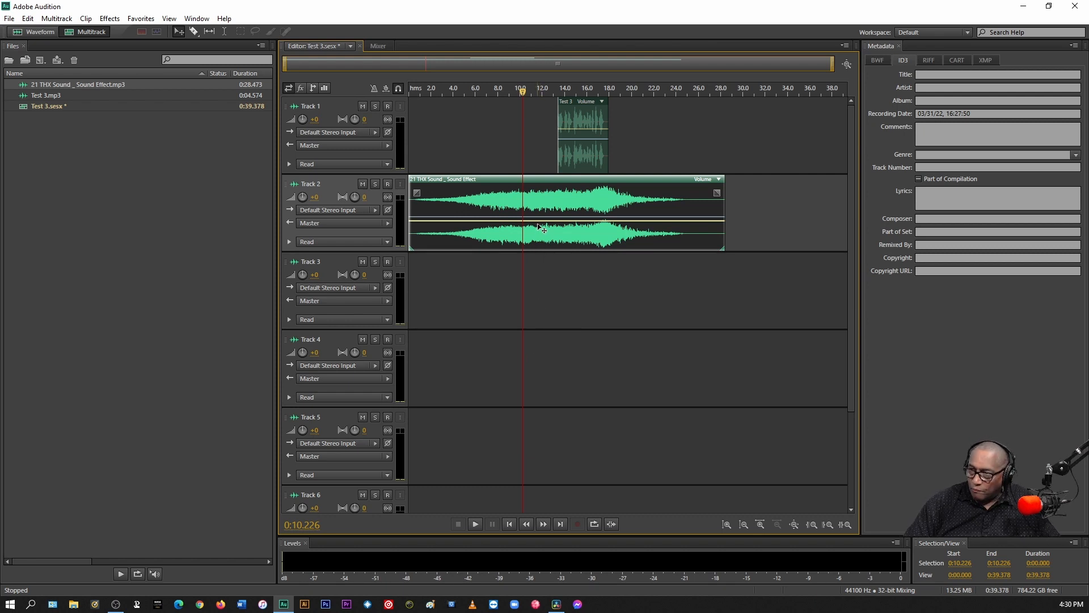
{"action": "left_click_drag", "start_coordinate": [538, 223], "coordinate": [538, 229]}
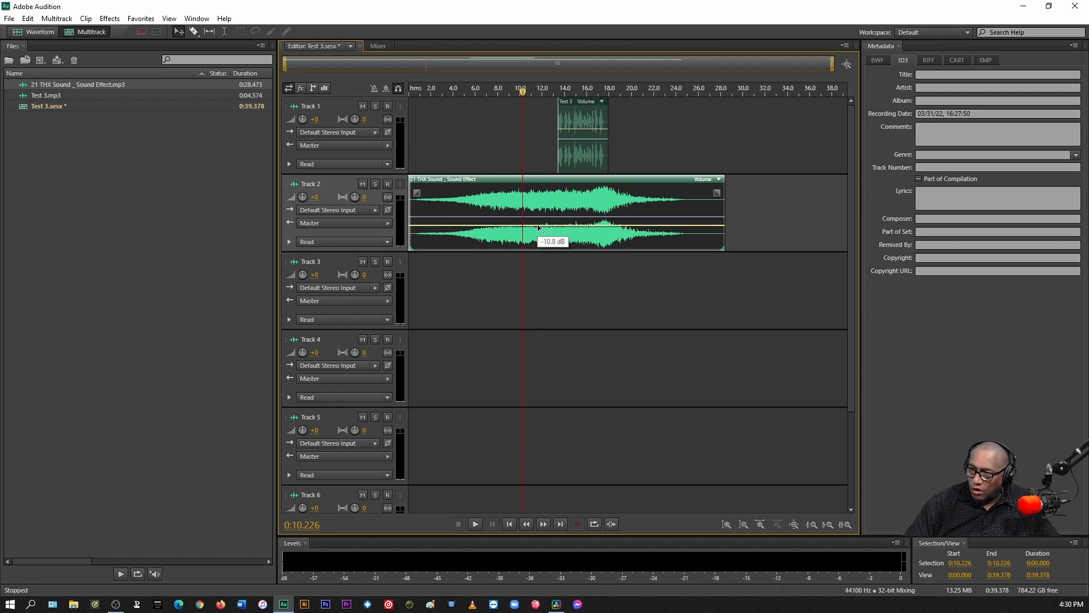
{"action": "key", "text": "space"}
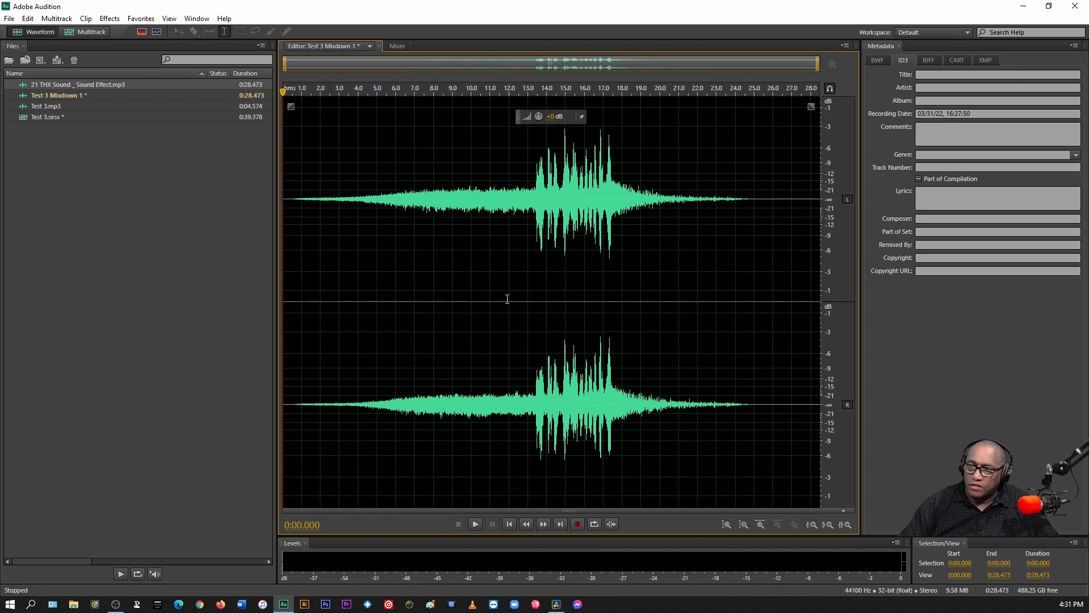
Open the Coupe music file from the YouTube Audio Library - More folder and play a short preview of it
{"action": "left_click", "coordinate": [94, 31]}
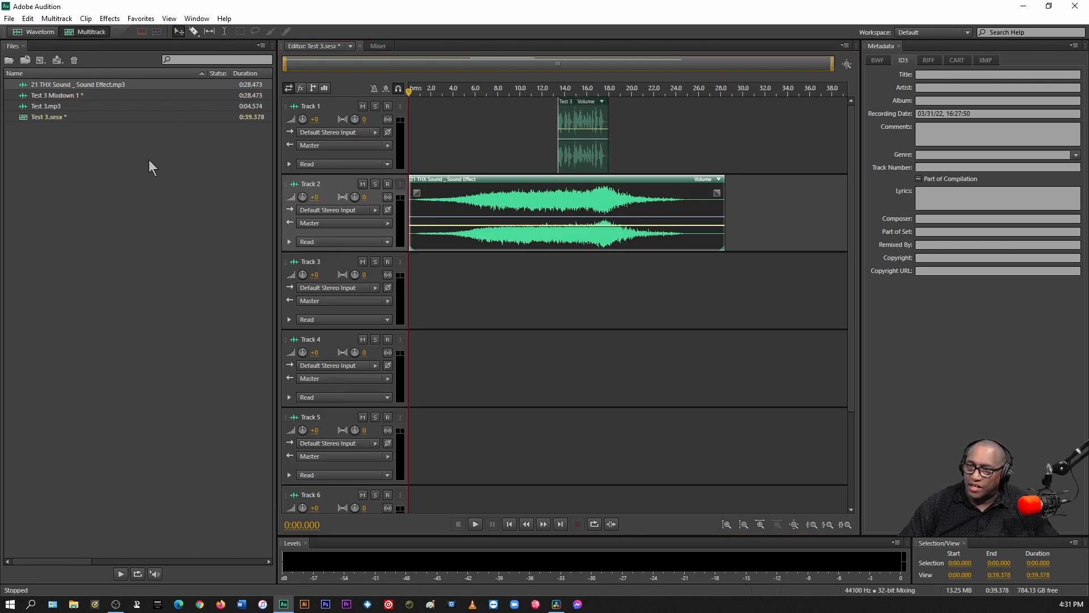
{"action": "left_click", "coordinate": [9, 61]}
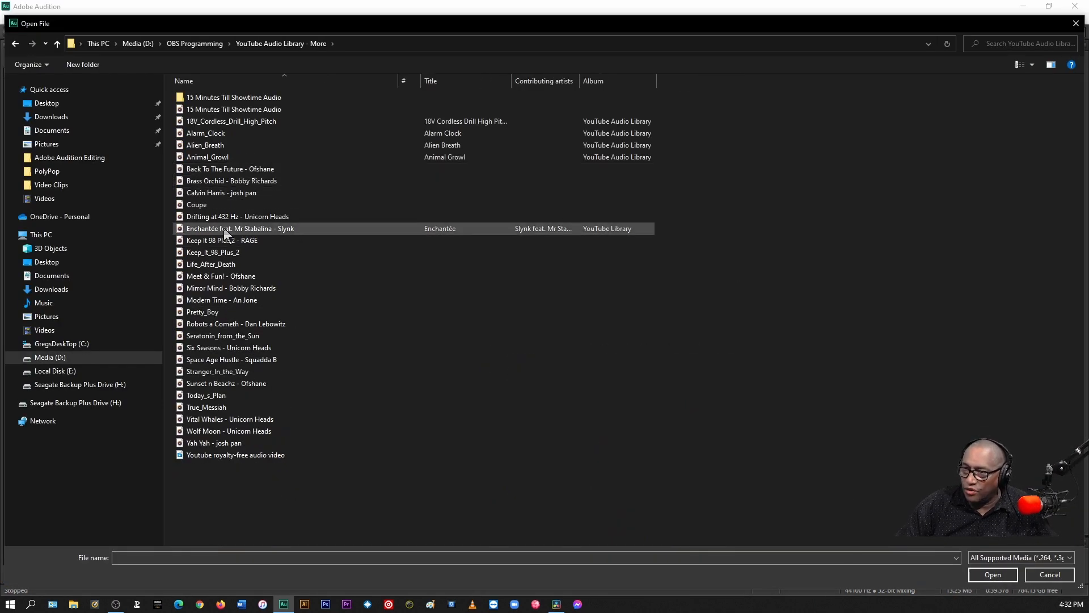
{"action": "double_click", "coordinate": [197, 206]}
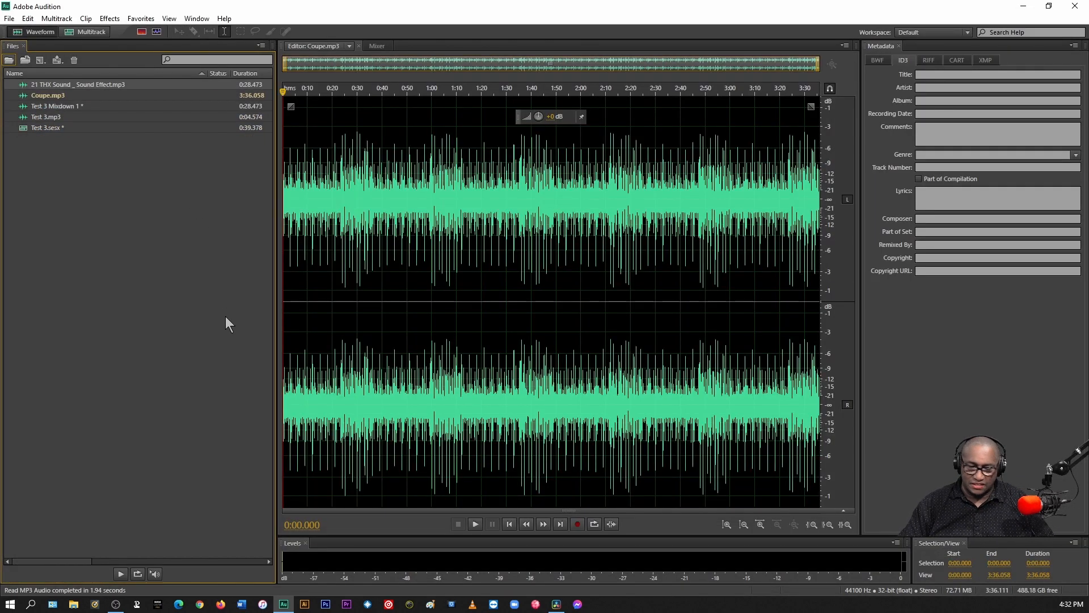
{"action": "key", "text": "space"}
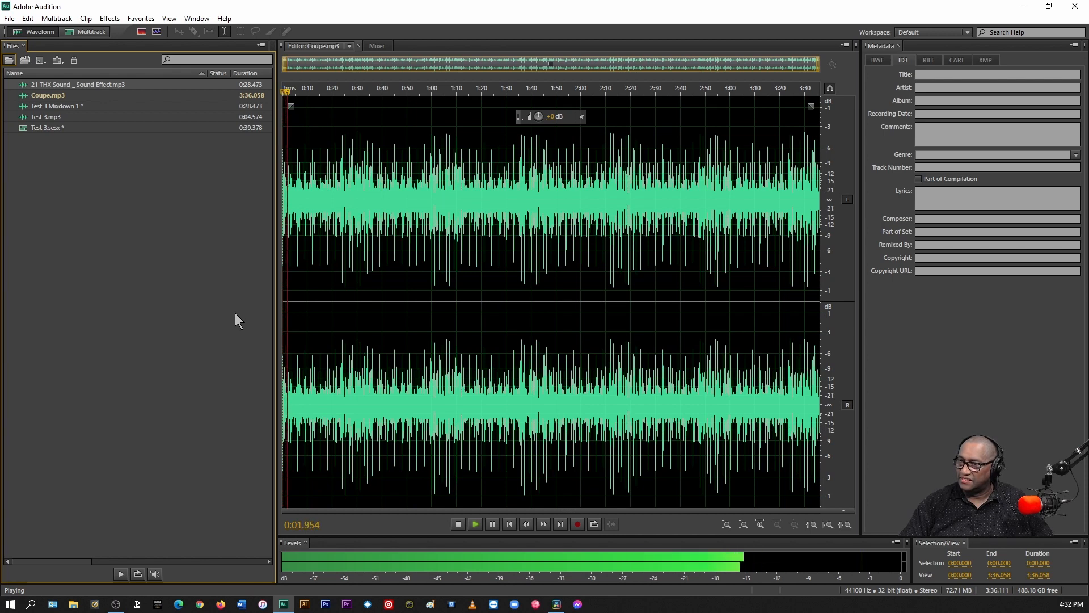
{"action": "key", "text": "space"}
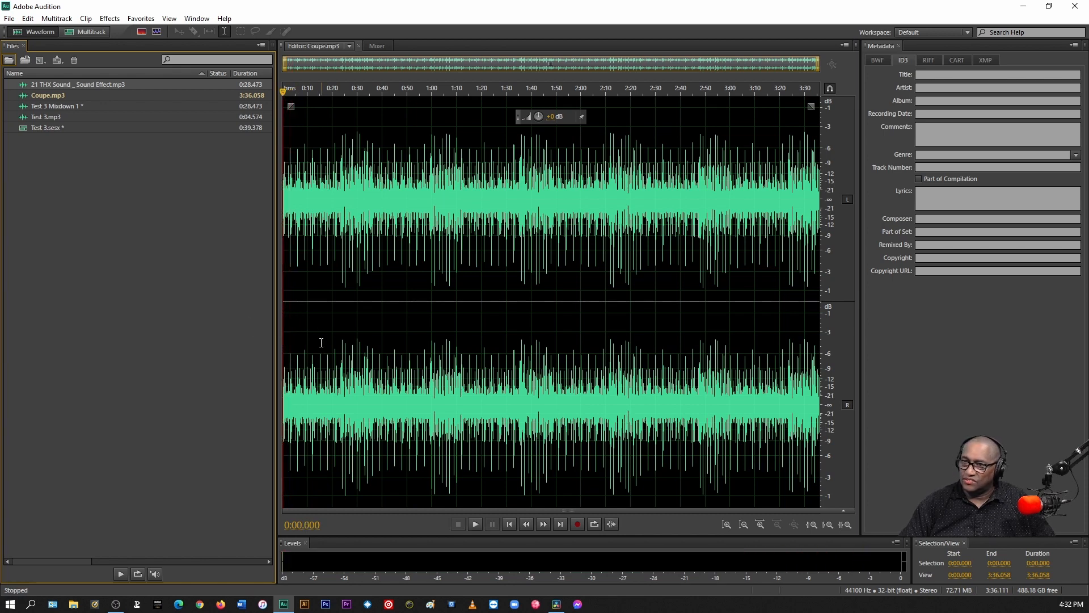
Add Coupe.mp3 to Track 3 of the multitrack session, starting at about 17.4 seconds, and play the mix from about 11.9 seconds
{"action": "left_click", "coordinate": [96, 32]}
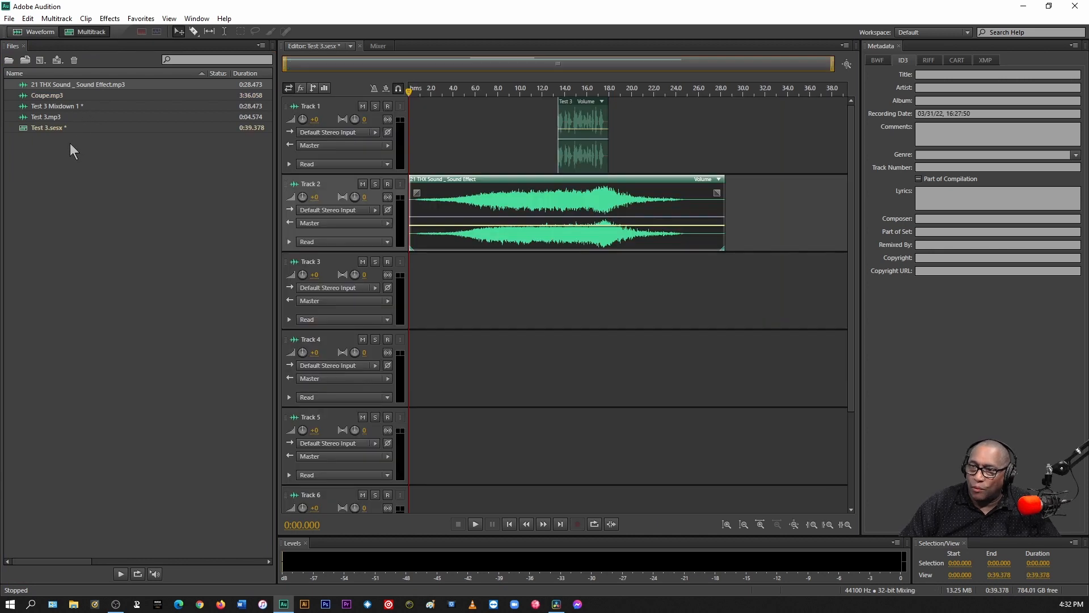
{"action": "left_click_drag", "start_coordinate": [49, 98], "coordinate": [646, 268]}
{"action": "left_click", "coordinate": [658, 266]}
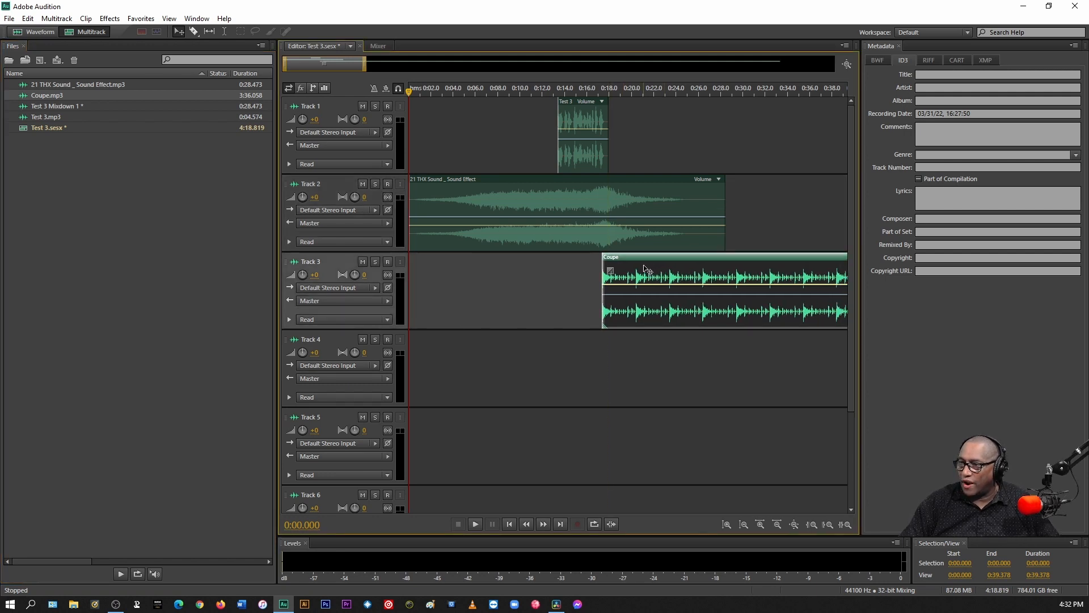
{"action": "left_click", "coordinate": [551, 291]}
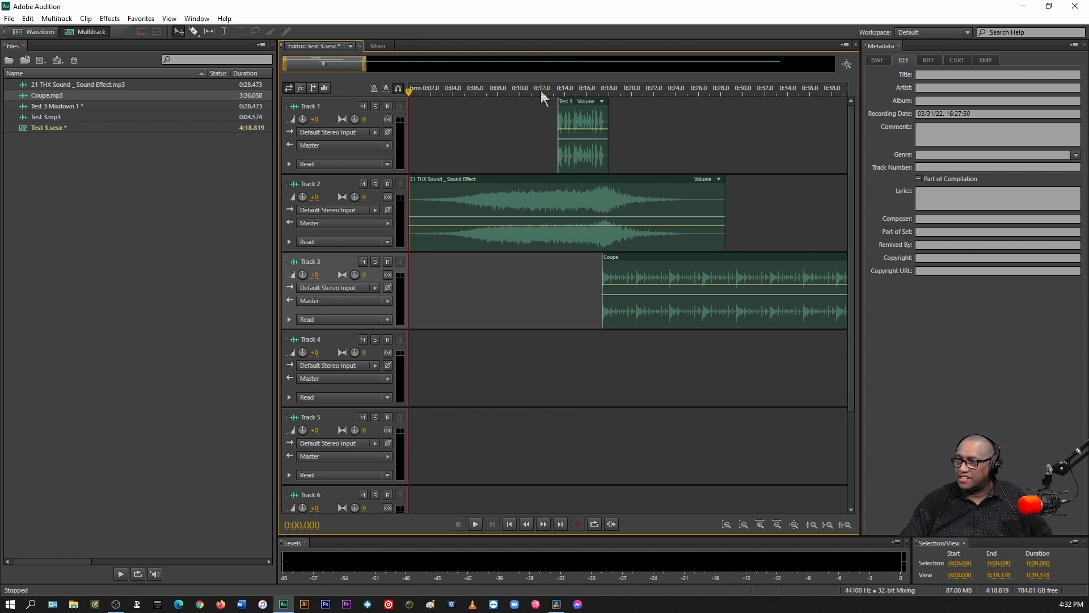
{"action": "key", "text": "space"}
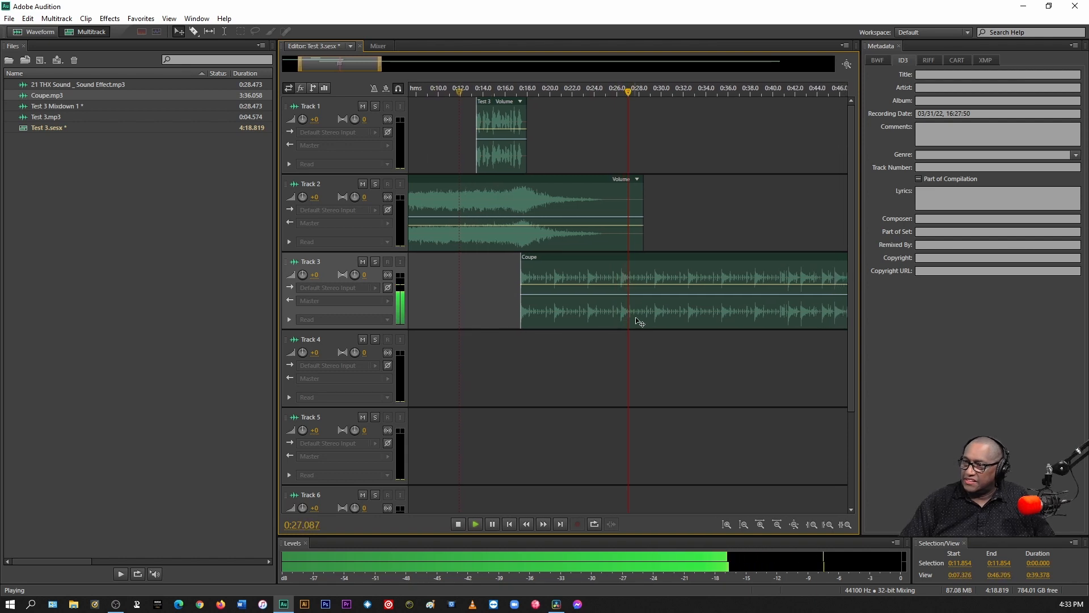
{"action": "key", "text": "space"}
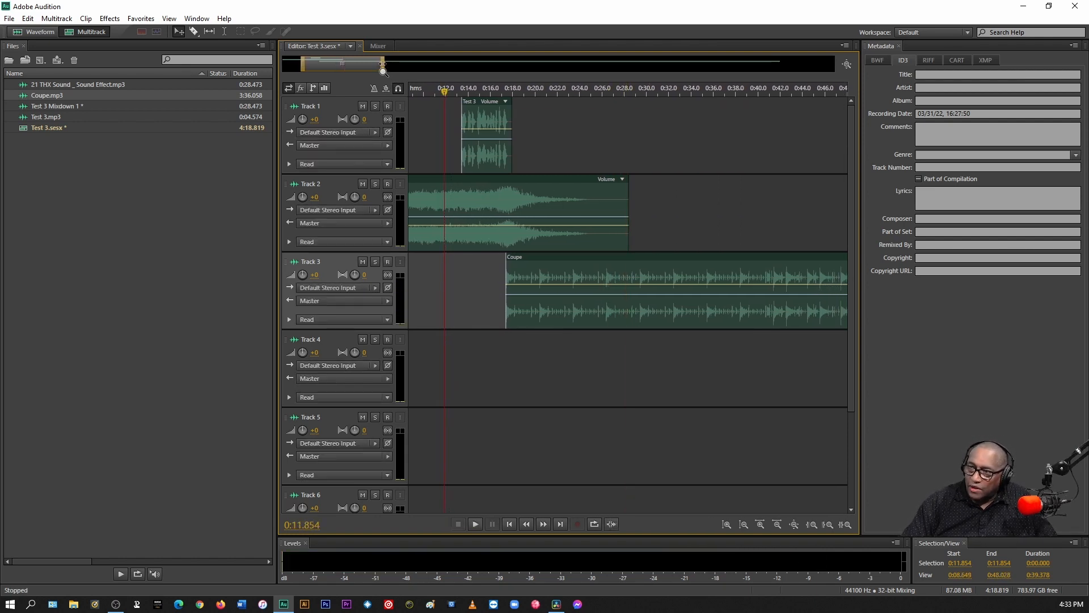
Trim the end of the Coupe clip on Track 3 so it lines up with the end of the sound effect clip
{"action": "left_click_drag", "start_coordinate": [383, 65], "coordinate": [800, 103]}
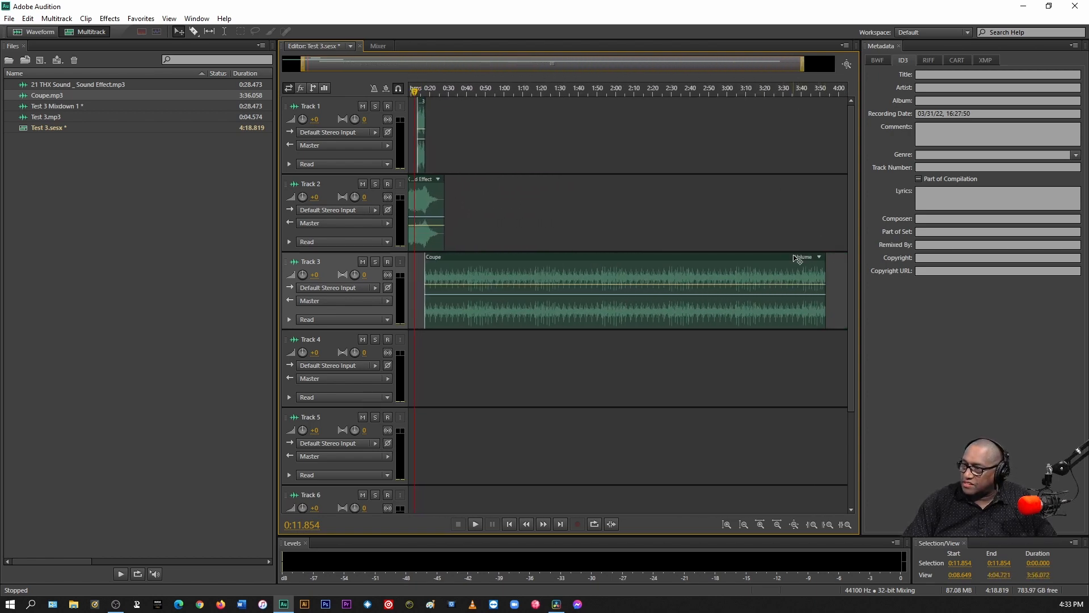
{"action": "left_click_drag", "start_coordinate": [825, 278], "coordinate": [448, 278]}
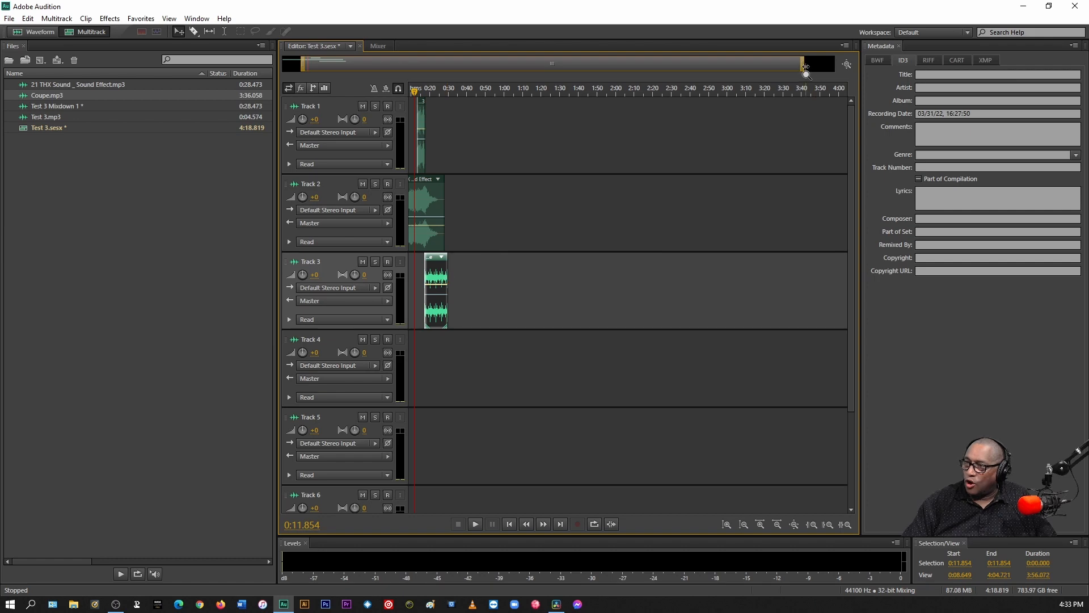
{"action": "left_click_drag", "start_coordinate": [803, 65], "coordinate": [358, 69]}
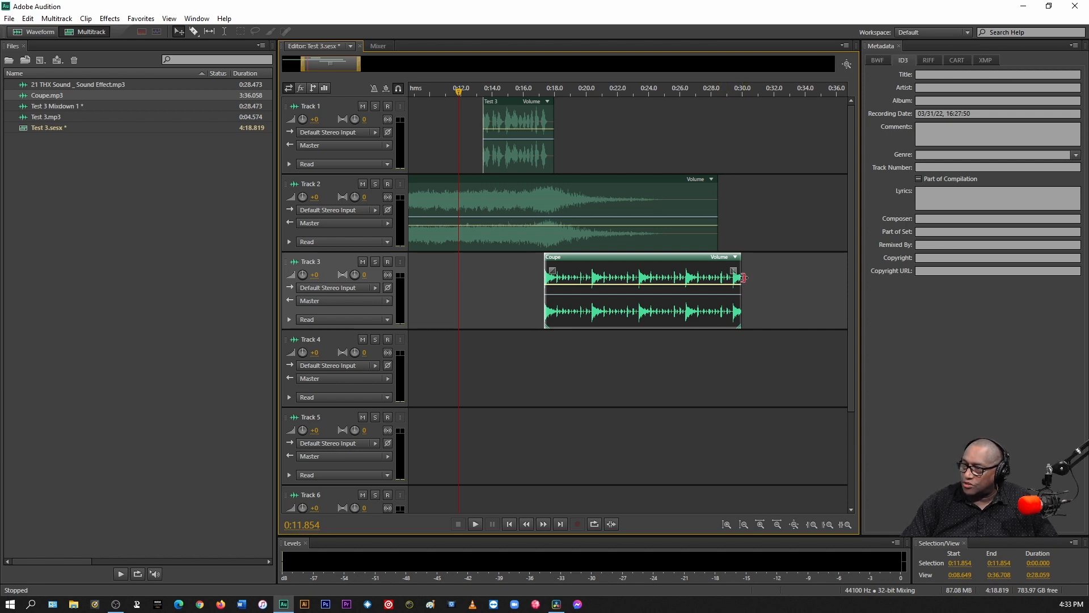
{"action": "left_click_drag", "start_coordinate": [742, 278], "coordinate": [717, 278]}
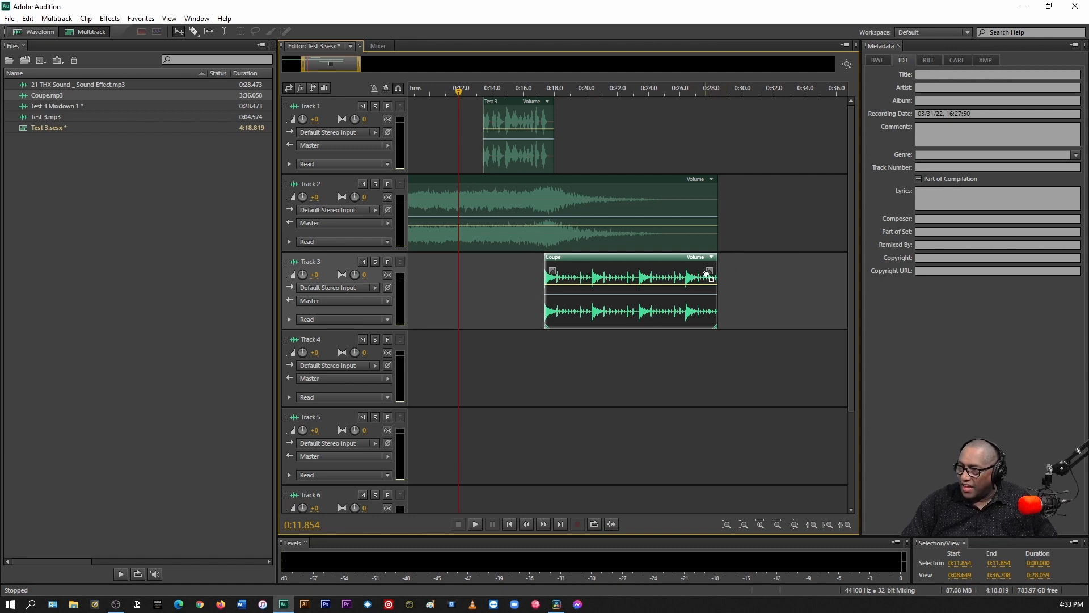
Add a fade-out over about the last 3.5 seconds of the Coupe clip on Track 3 and play the mix
{"action": "left_click_drag", "start_coordinate": [711, 271], "coordinate": [654, 268]}
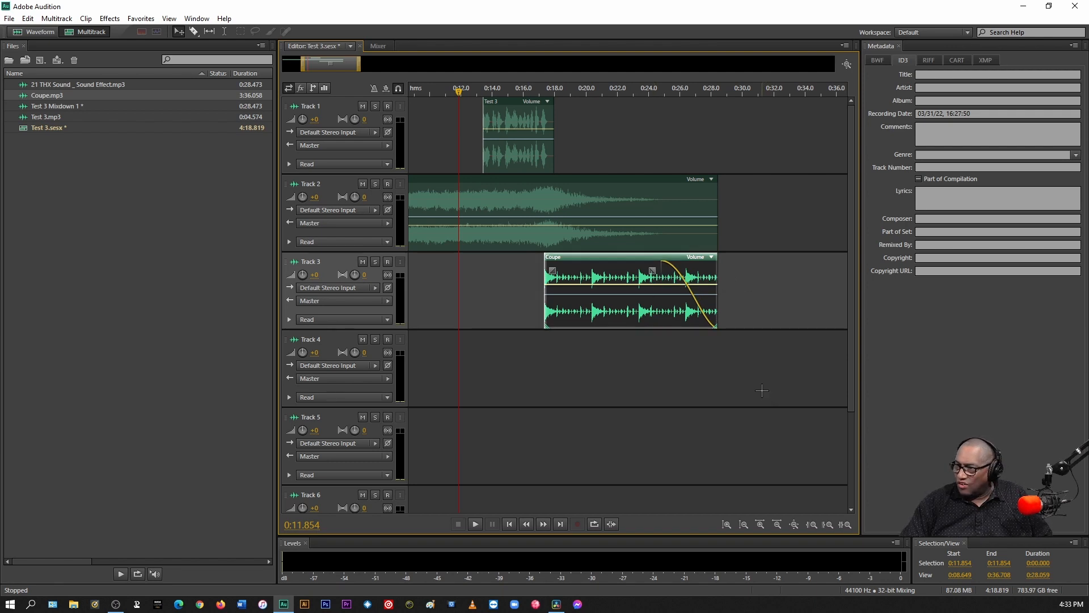
{"action": "key", "text": "space"}
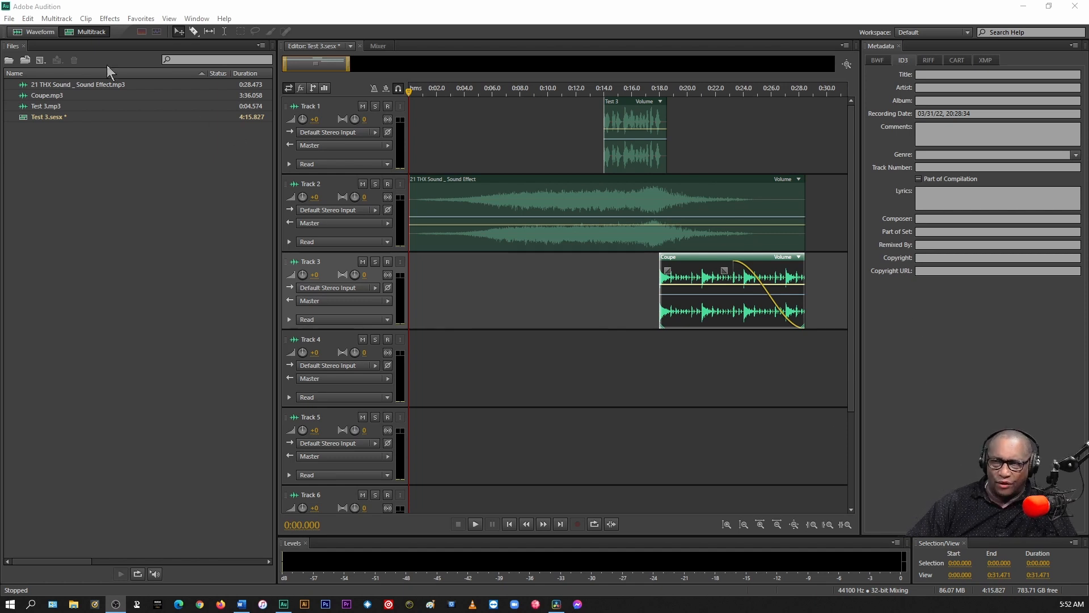
Mix down the entire multitrack session to a new file
{"action": "left_click", "coordinate": [57, 19]}
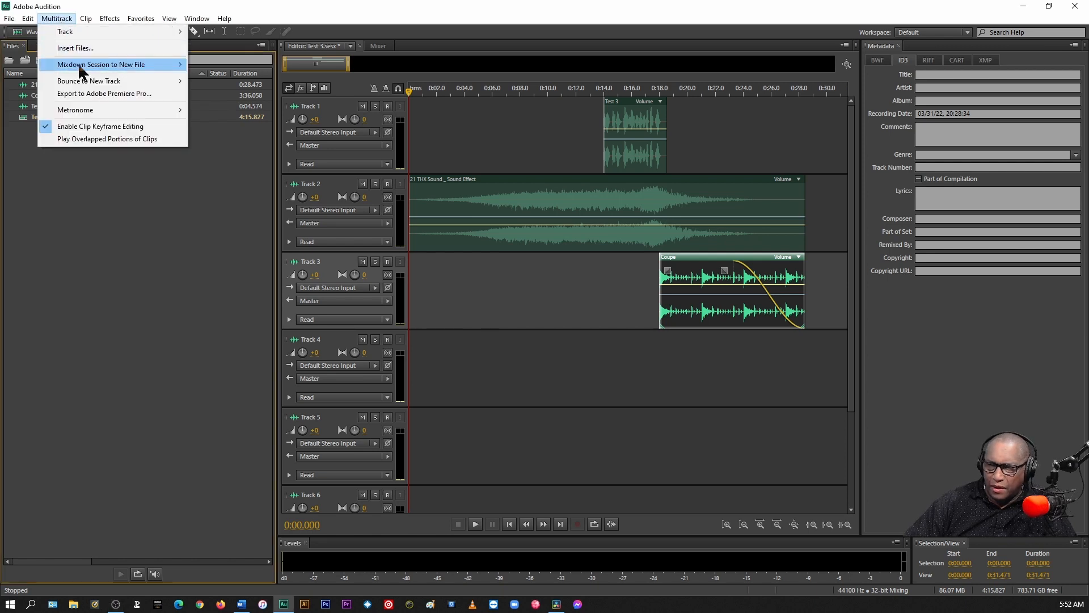
{"action": "mouse_move", "coordinate": [79, 66]}
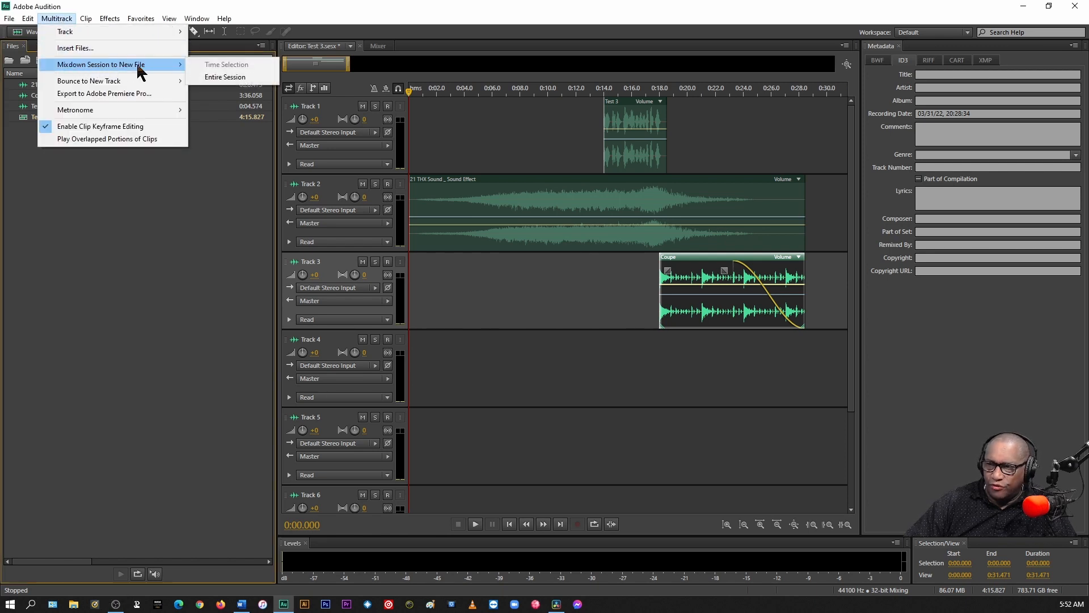
{"action": "left_click", "coordinate": [233, 80]}
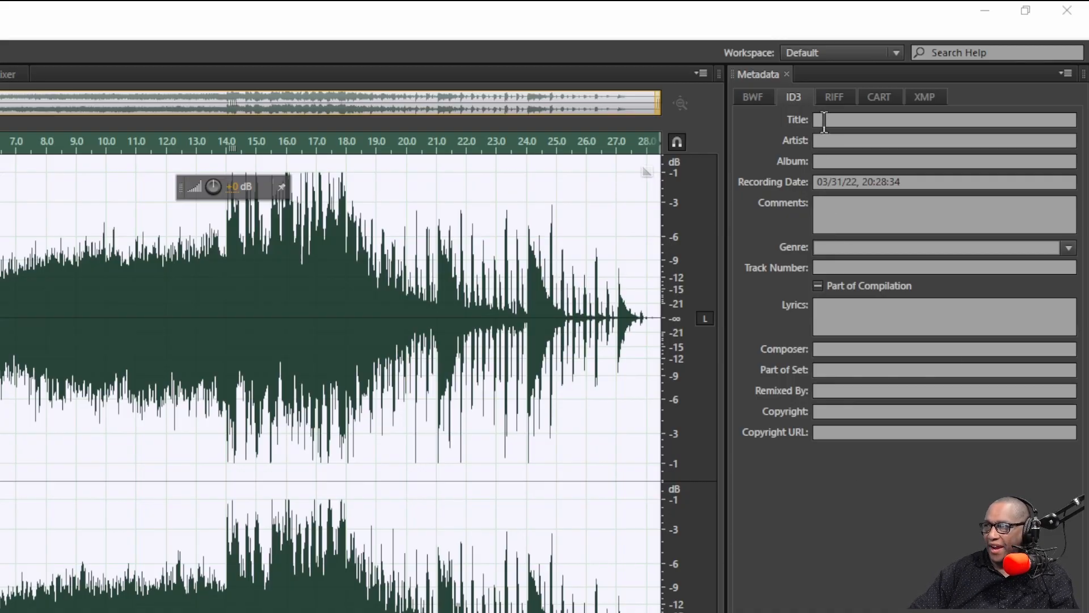
Fill in the mixdown's ID3 metadata with the title Test 3, the artist's full name, the album Collection and the genre
{"action": "left_click", "coordinate": [820, 119]}
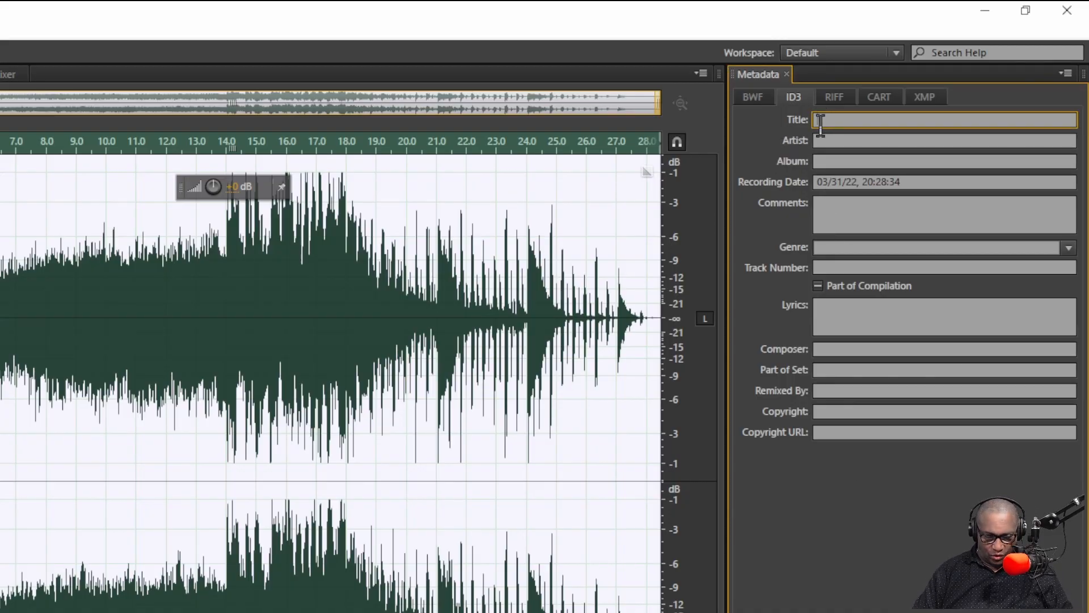
{"action": "type", "text": "Test 3"}
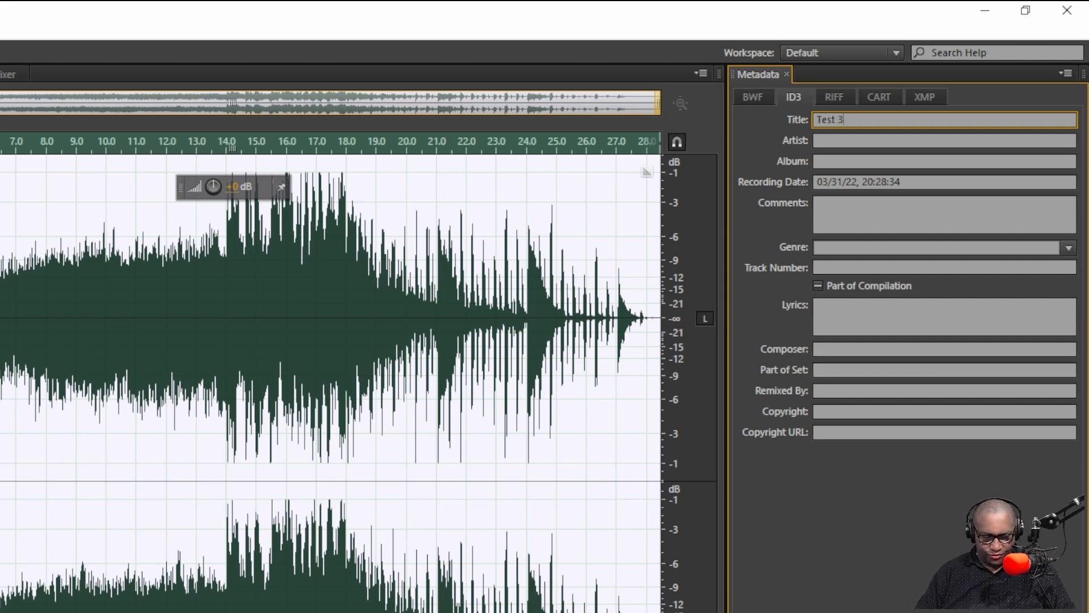
{"action": "key", "text": "Tab"}
{"action": "type", "text": "Greg "}
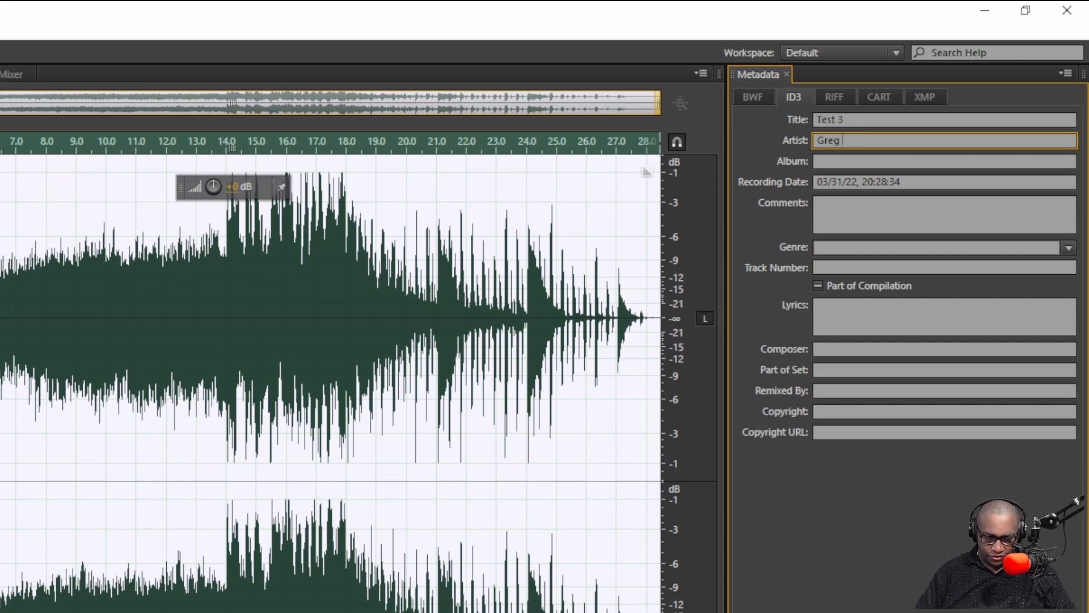
{"action": "type", "text": "Murray"}
{"action": "key", "text": "Tab"}
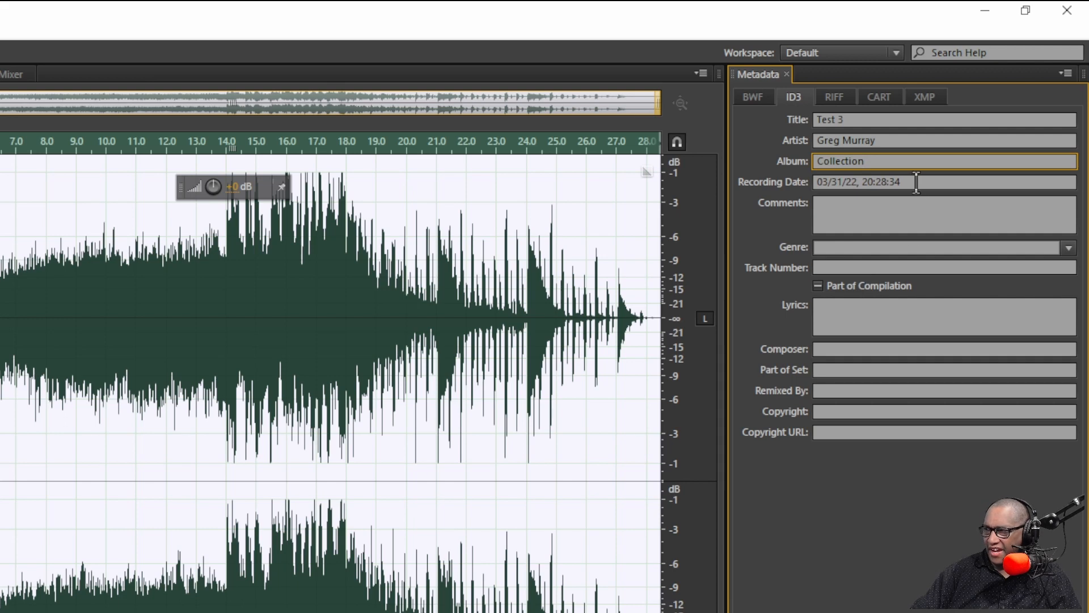
{"action": "left_click", "coordinate": [861, 247]}
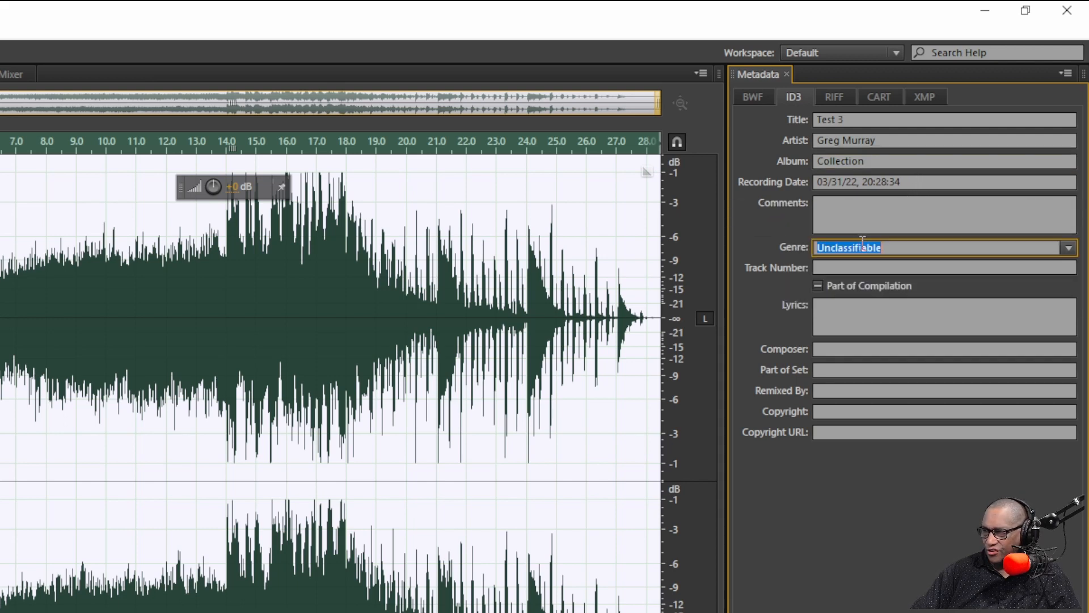
{"action": "type", "text": "Voi"}
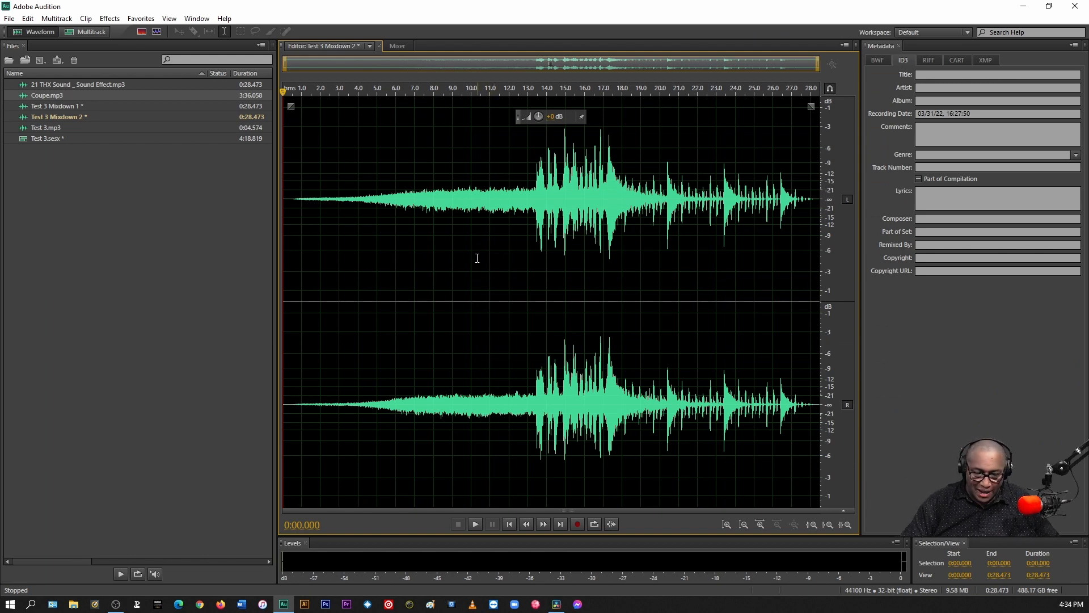
Normalize the whole waveform of the session mixdown using the current Normalize settings
{"action": "key", "text": "ctrl+r"}
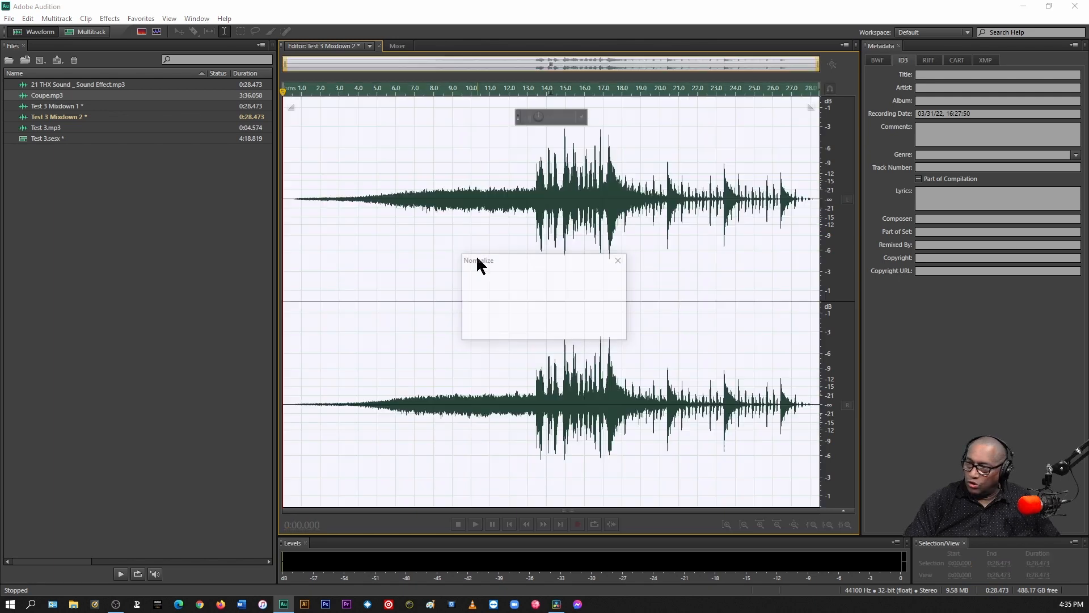
{"action": "key", "text": "Return"}
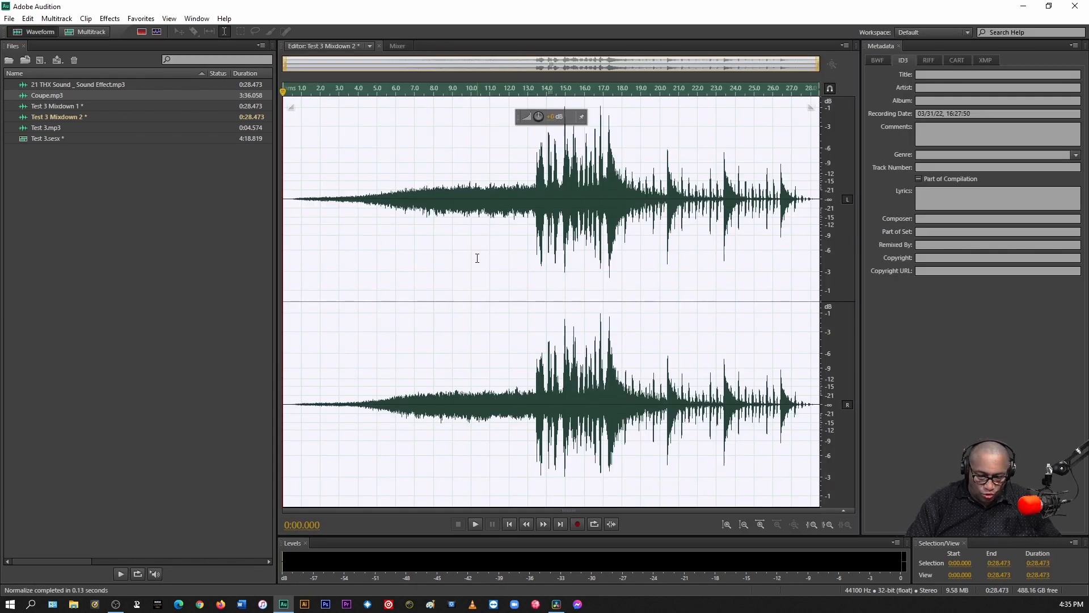
Apply the Multiband Compressor with the Pop Master preset to the whole mixdown and play back the result
{"action": "key", "text": "ctrl+m"}
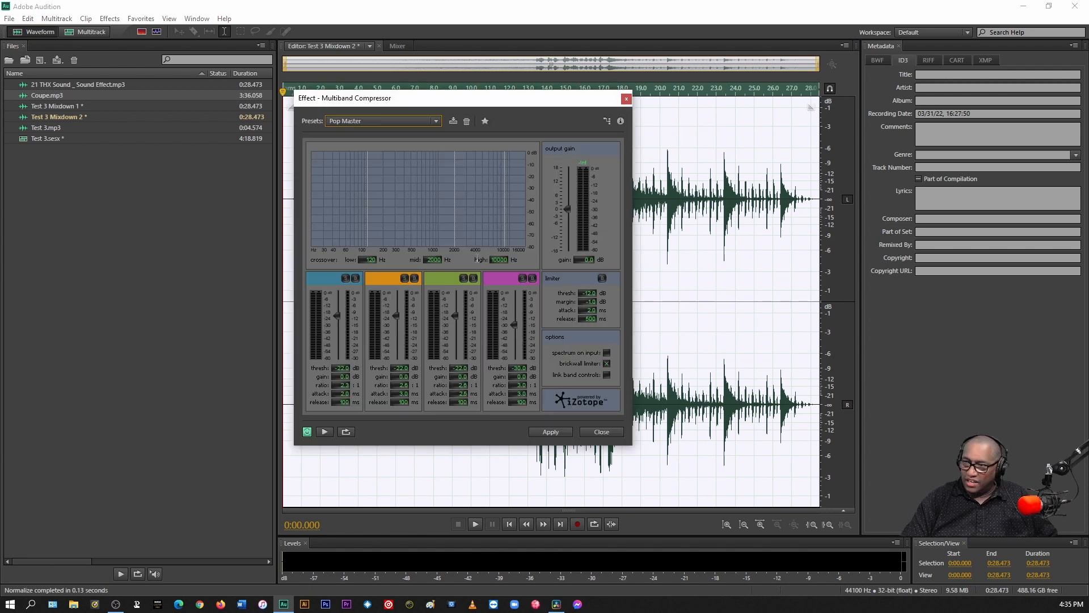
{"action": "key", "text": "Return"}
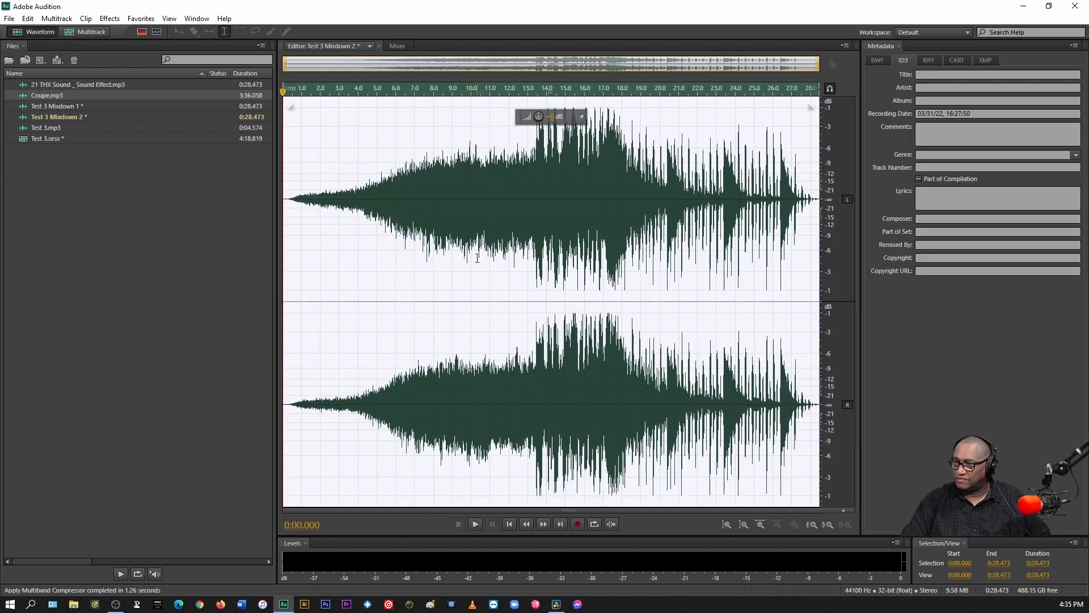
{"action": "key", "text": "space"}
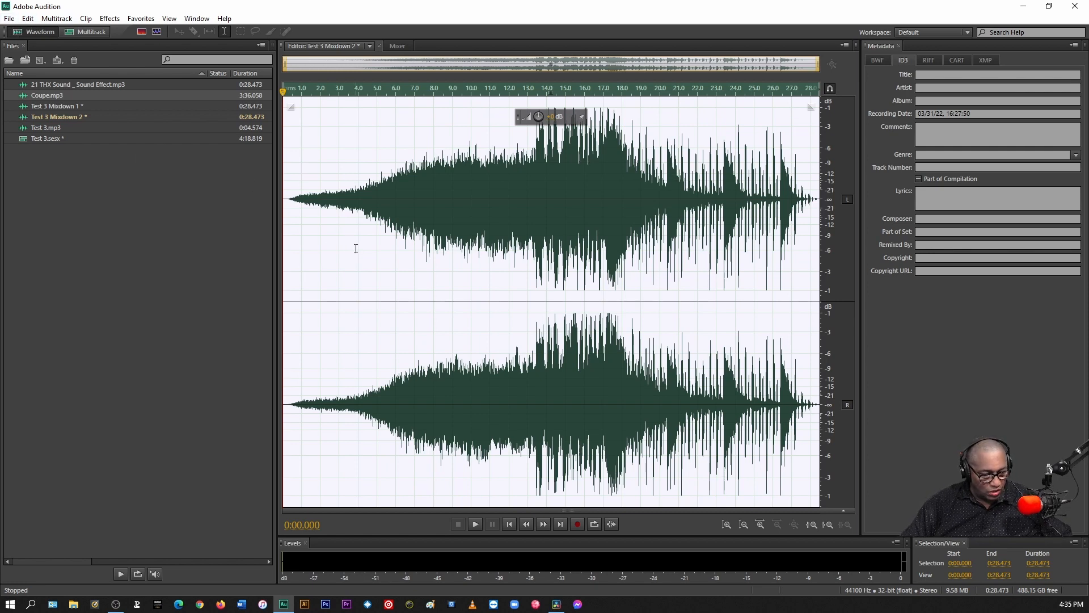
Save the mastered mixdown as Intro.mp3 in MP3 Audio format at 320 Kbps CBR in the Music folder
{"action": "key", "text": "ctrl+shift+s"}
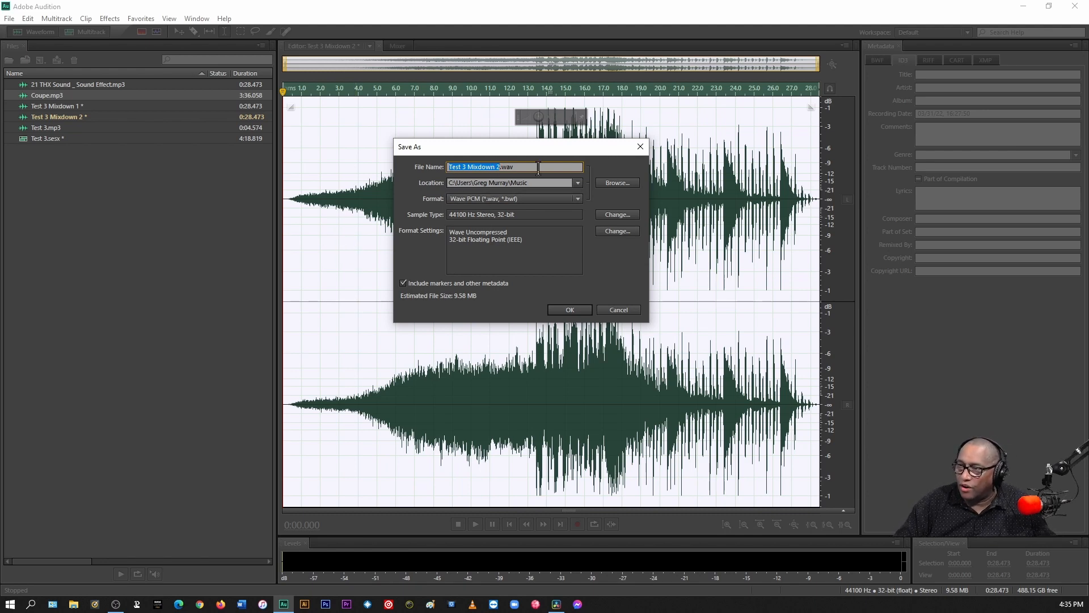
{"action": "left_click_drag", "start_coordinate": [540, 169], "coordinate": [413, 178]}
{"action": "key", "text": "BackSpace"}
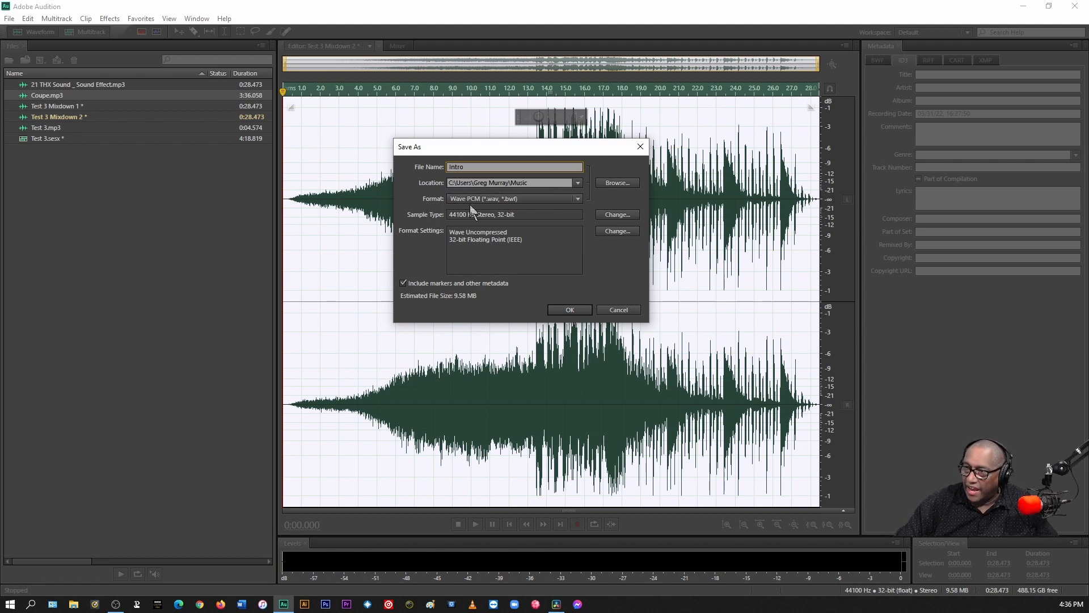
{"action": "left_click", "coordinate": [486, 200]}
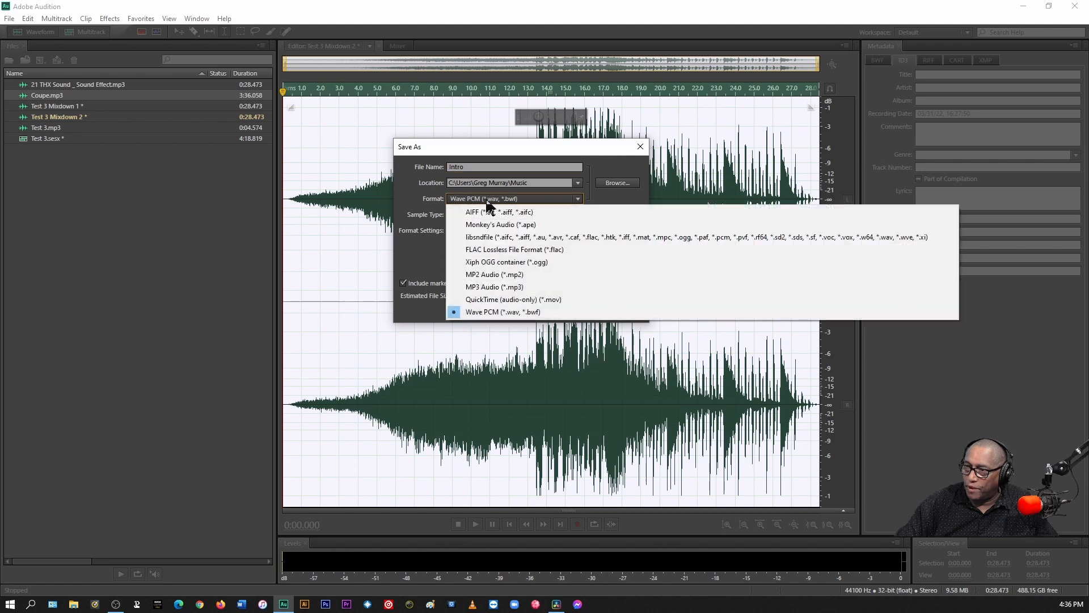
{"action": "left_click", "coordinate": [492, 289]}
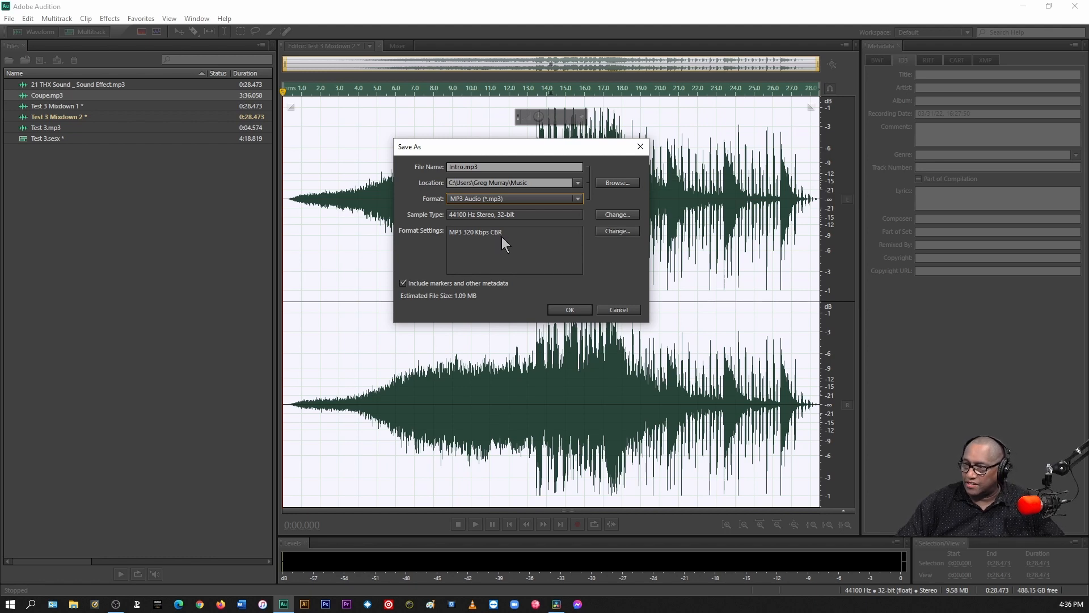
{"action": "left_click", "coordinate": [561, 311]}
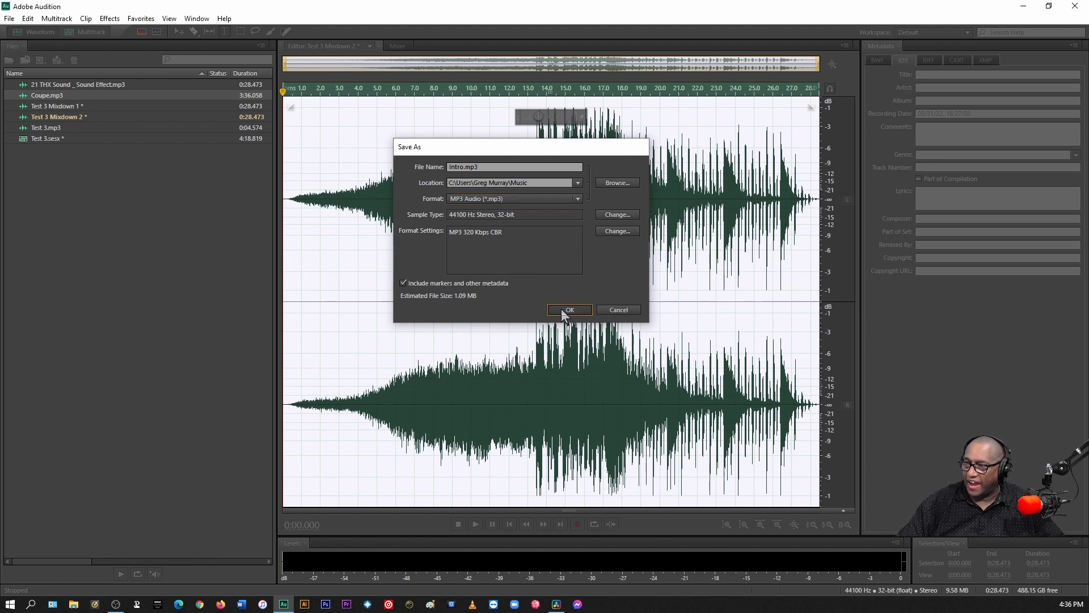